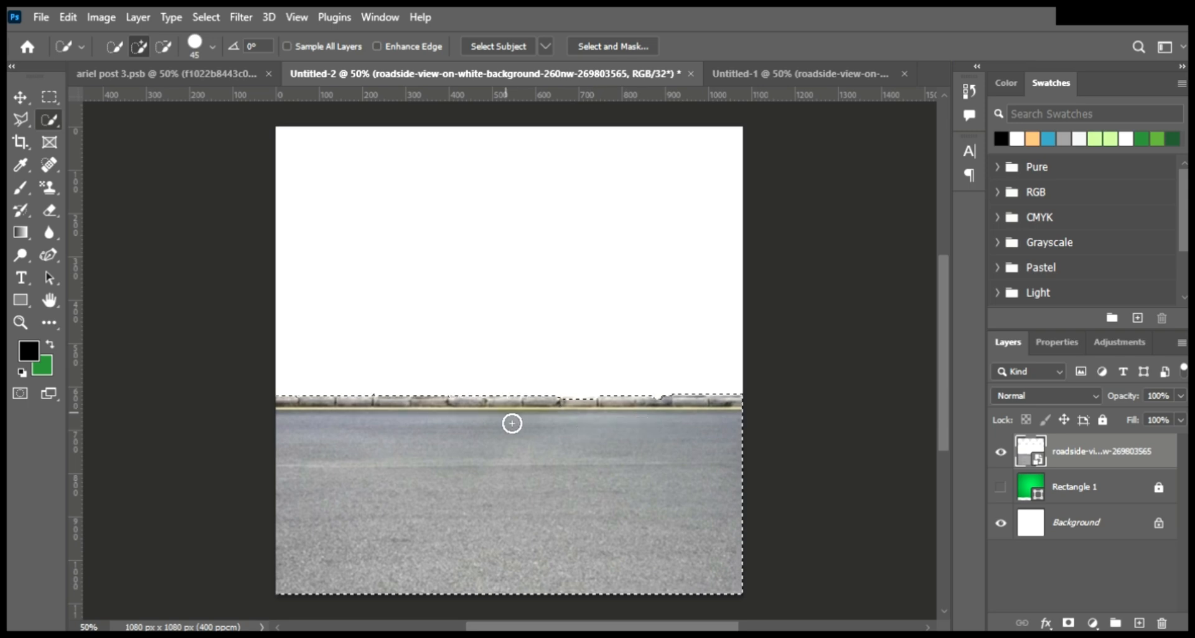
- Finish selecting the road and curb, mask out the white area above them, and show the green Rectangle 1 layer
{"action": "left_click_drag", "start_coordinate": [599, 423], "coordinate": [592, 427]}
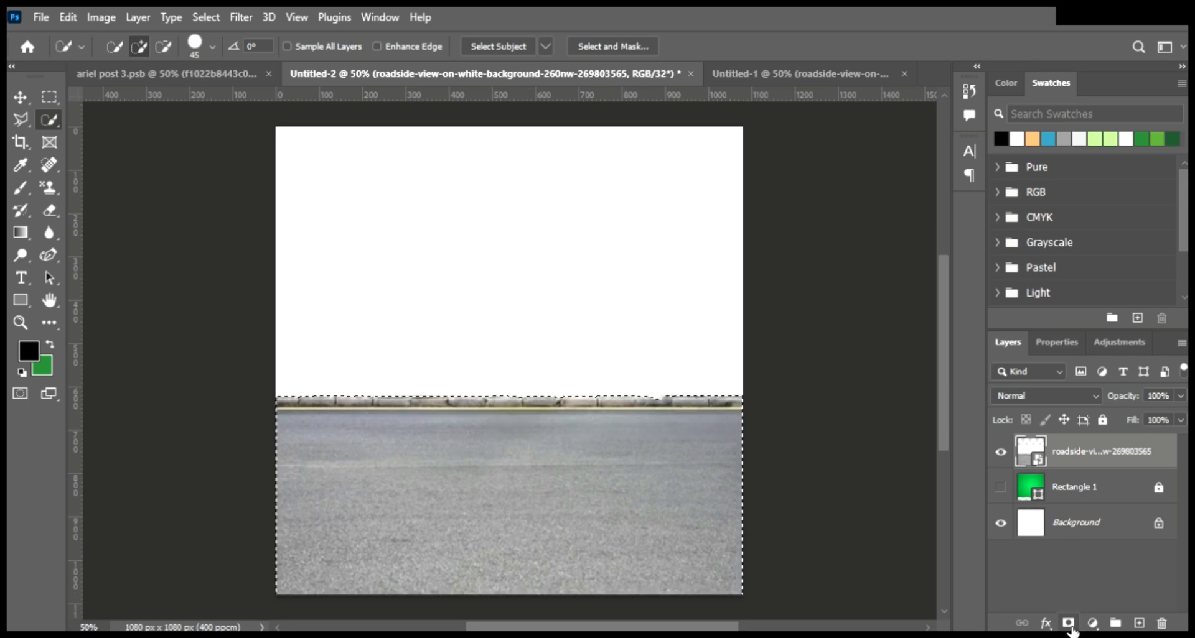
{"action": "left_click", "coordinate": [1068, 624]}
{"action": "left_click", "coordinate": [1002, 489]}
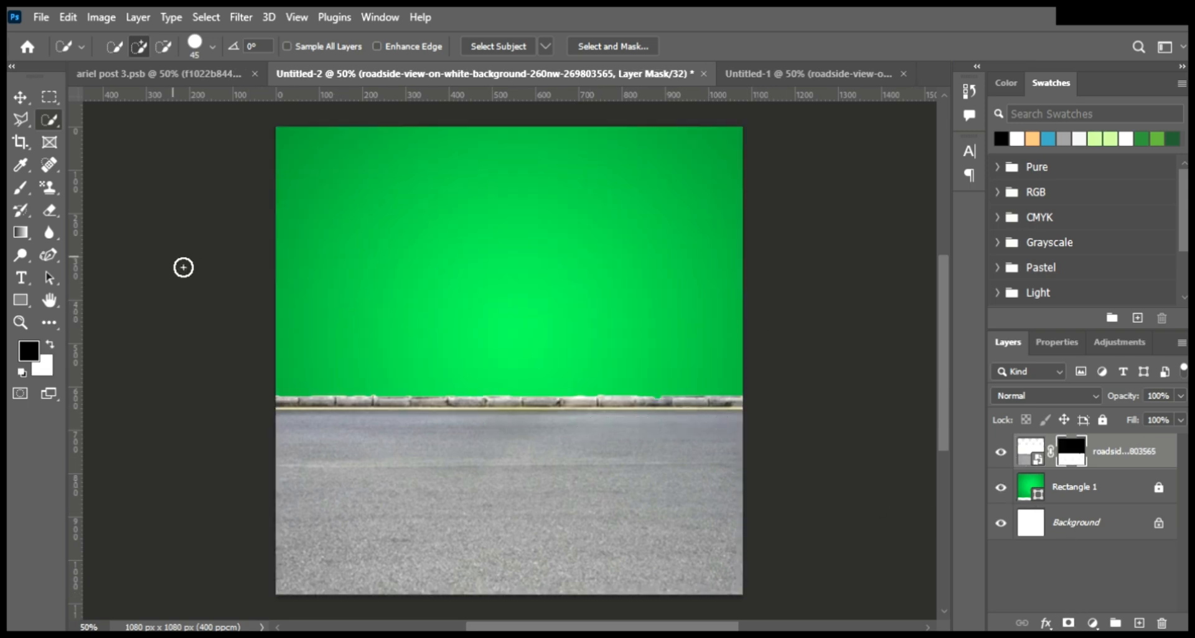
- Copy the motorcycle from the Untitled-1 document into the Untitled-2 poster
{"action": "key", "text": "v"}
{"action": "left_click", "coordinate": [778, 74]}
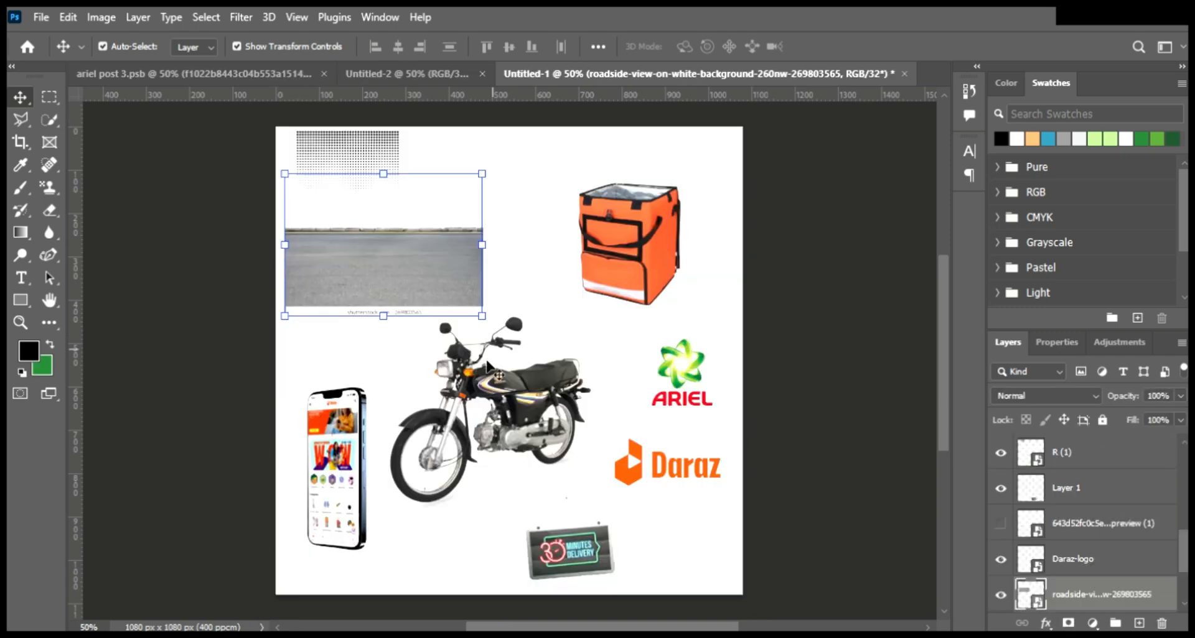
{"action": "left_click", "coordinate": [539, 427]}
{"action": "left_click_drag", "start_coordinate": [680, 343], "coordinate": [485, 461]}
- Scale the motorcycle to about 5.89% and place it on the road near the middle of the poster
{"action": "key", "text": "ctrl+t"}
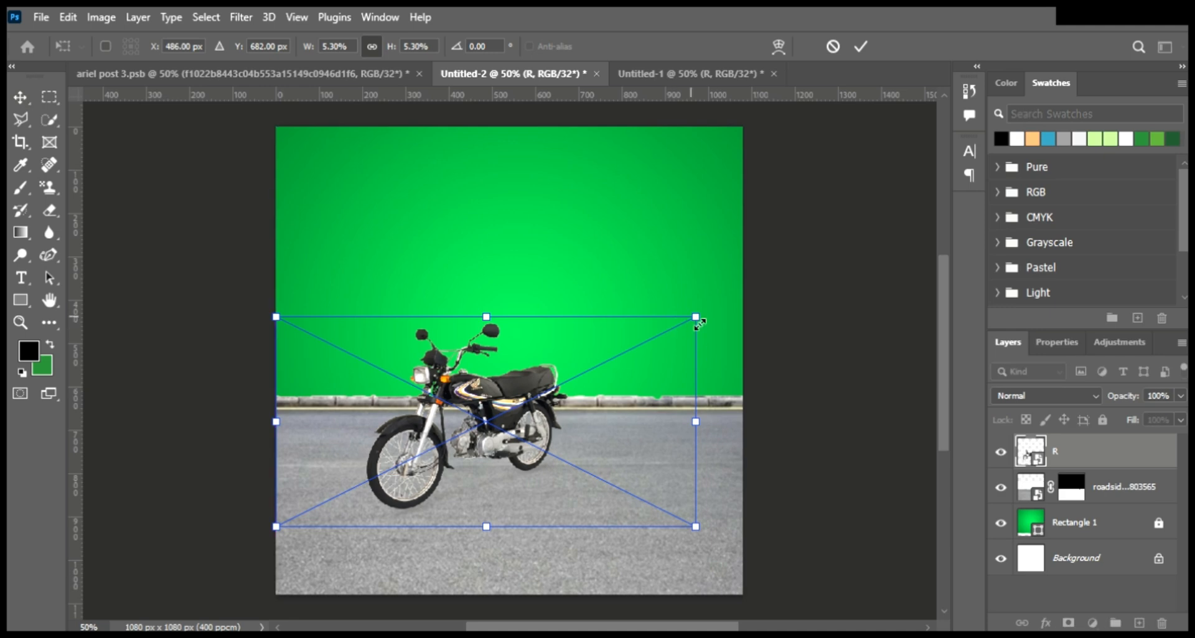
{"action": "left_click_drag", "start_coordinate": [695, 316], "coordinate": [800, 261]}
{"action": "left_click_drag", "start_coordinate": [579, 381], "coordinate": [570, 422]}
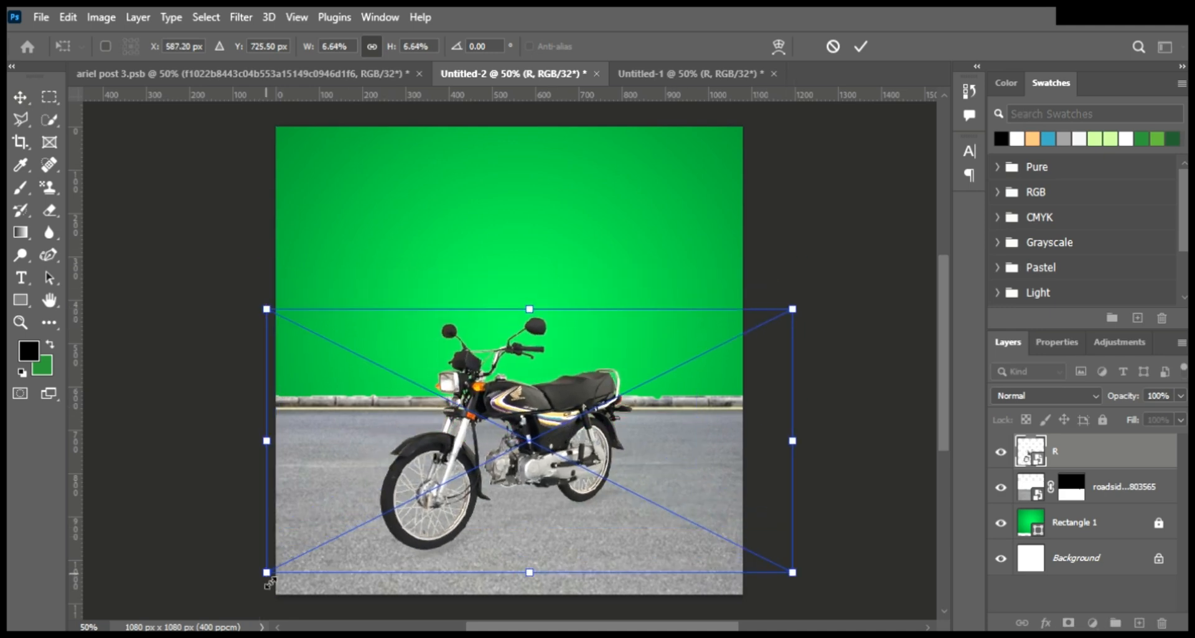
{"action": "left_click_drag", "start_coordinate": [266, 572], "coordinate": [283, 563]}
{"action": "left_click_drag", "start_coordinate": [561, 430], "coordinate": [550, 444]}
{"action": "left_click_drag", "start_coordinate": [272, 576], "coordinate": [332, 567]}
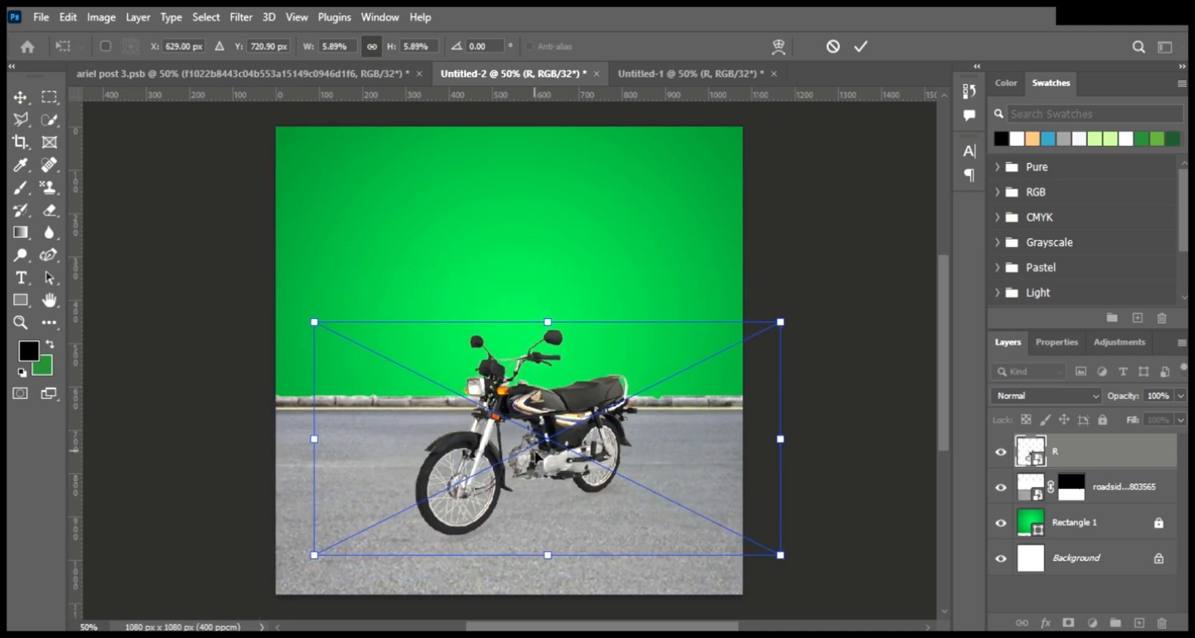
{"action": "left_click_drag", "start_coordinate": [540, 465], "coordinate": [507, 471]}
{"action": "key", "text": "Return"}
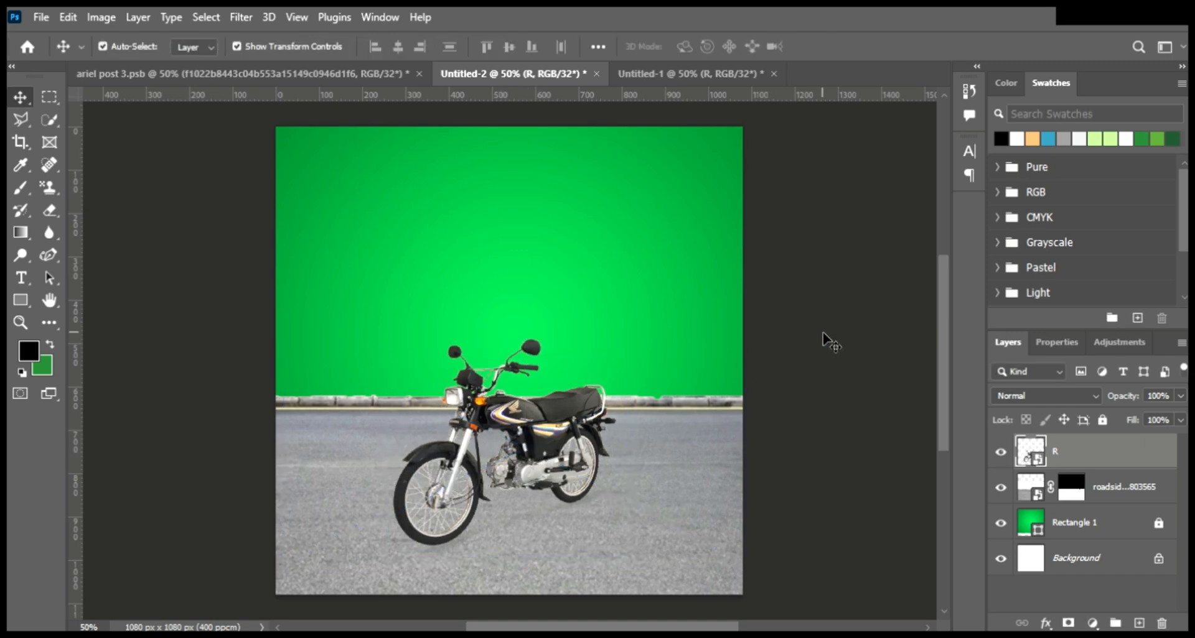
- Bring the phone group from Untitled-1 into the poster, enlarge it, and place it behind the rear of the motorcycle
{"action": "key", "text": "ctrl+Tab"}
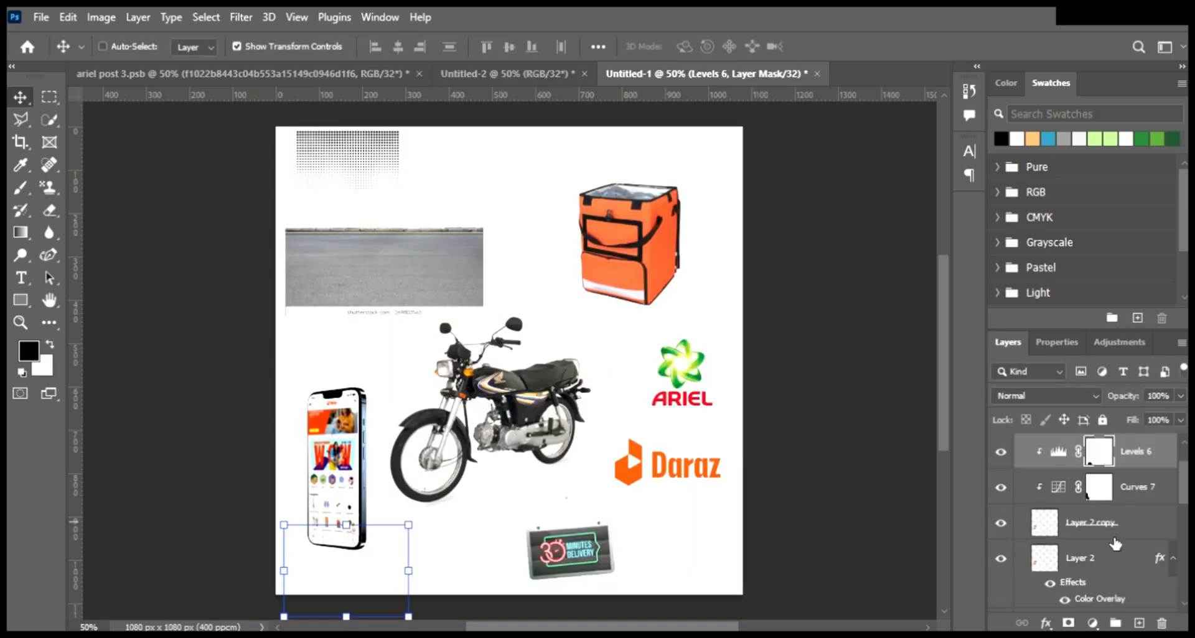
{"action": "scroll", "coordinate": [1100, 543], "scroll_direction": "up", "scroll_amount": 2}
{"action": "left_click", "coordinate": [1032, 491]}
{"action": "left_click_drag", "start_coordinate": [814, 320], "coordinate": [585, 433]}
{"action": "left_click_drag", "start_coordinate": [679, 322], "coordinate": [768, 254]}
{"action": "left_click_drag", "start_coordinate": [655, 339], "coordinate": [611, 405]}
{"action": "key", "text": "Return"}
{"action": "key", "text": "ctrl+bracketleft"}
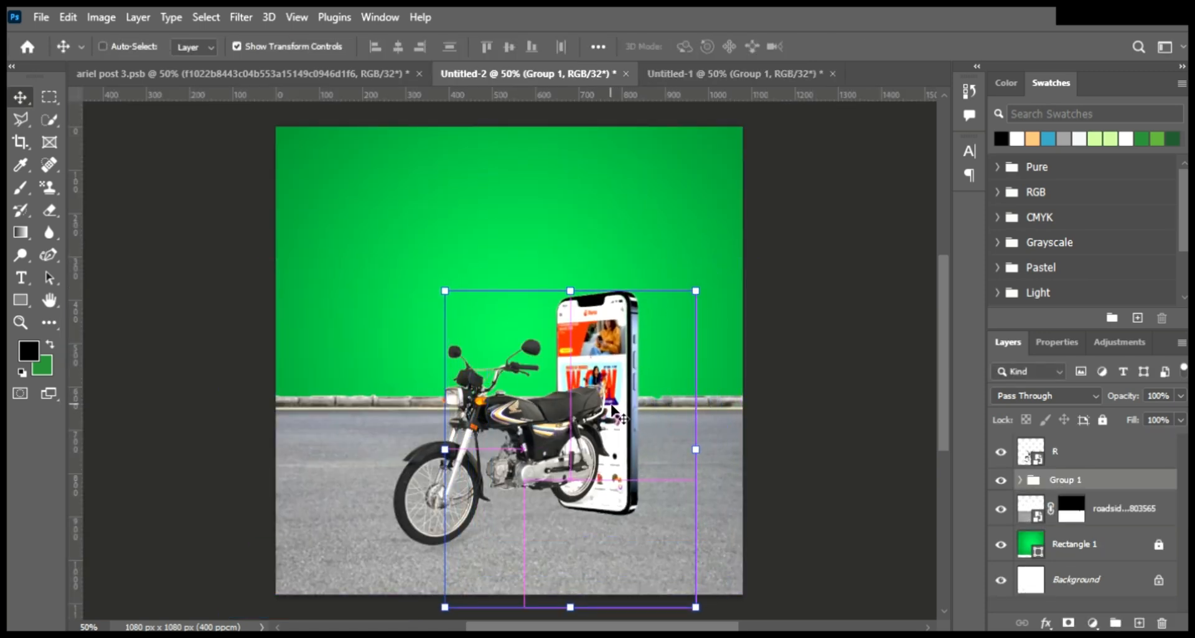
- Shift the phone group left and enlarge it a little more, and move the motorcycle slightly up and to the right
{"action": "key", "text": "shift+Left"}
{"action": "key", "text": "shift+Left"}
{"action": "key", "text": "shift+Left"}
{"action": "key", "text": "shift+Left"}
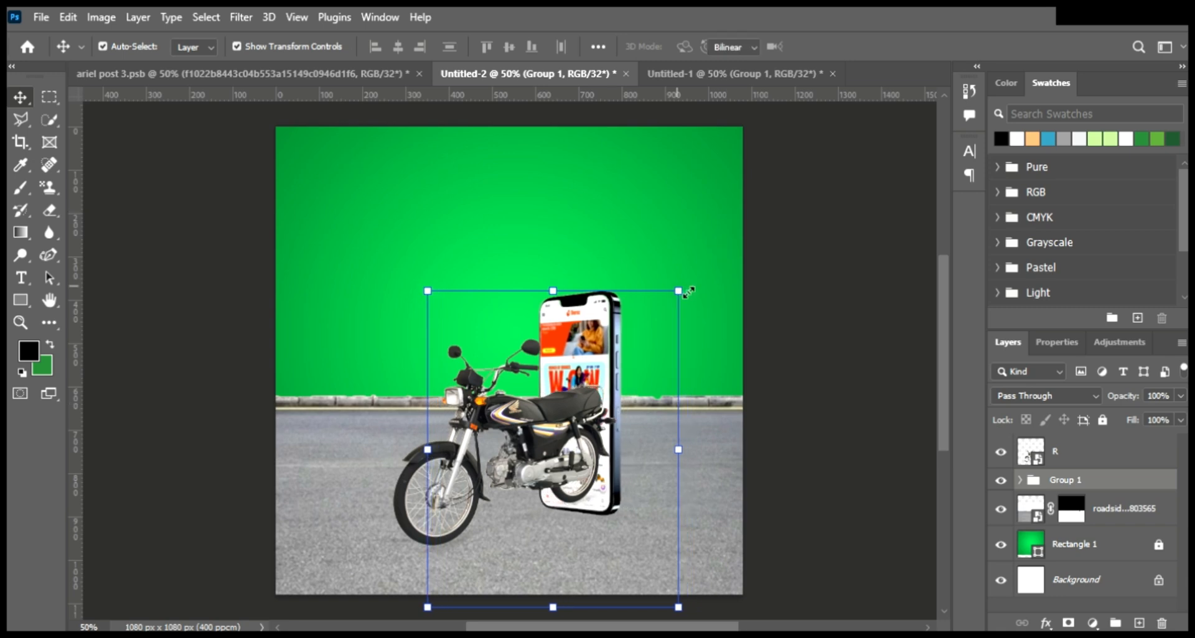
{"action": "left_click_drag", "start_coordinate": [688, 293], "coordinate": [715, 265]}
{"action": "left_click_drag", "start_coordinate": [629, 304], "coordinate": [616, 306]}
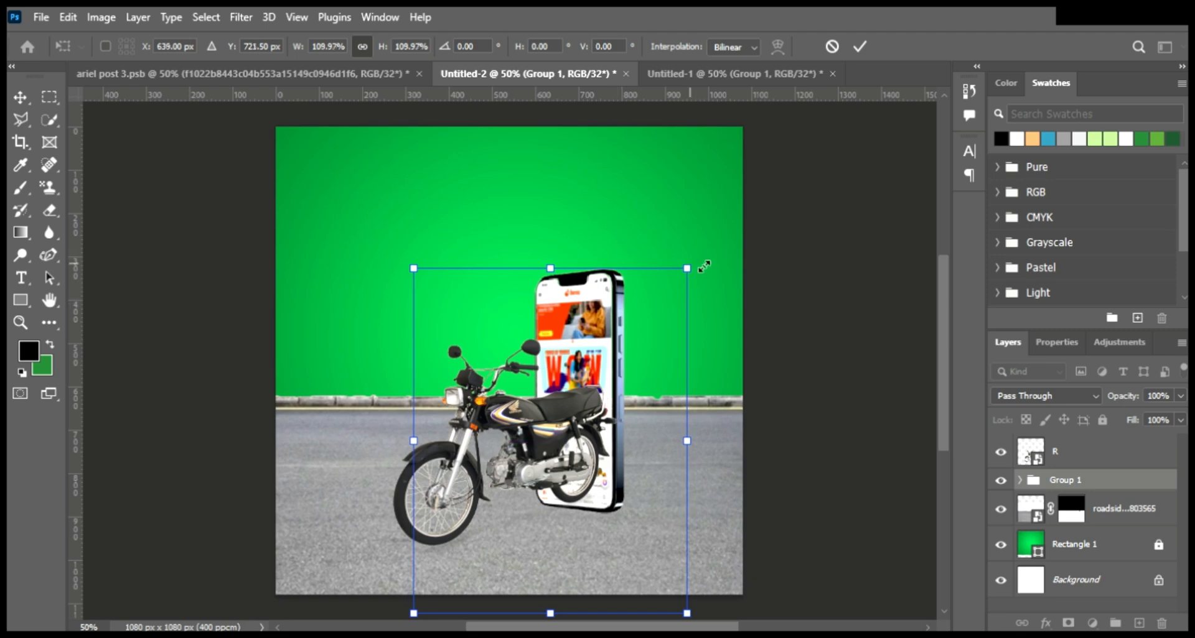
{"action": "left_click_drag", "start_coordinate": [703, 266], "coordinate": [716, 252]}
{"action": "key", "text": "Return"}
{"action": "left_click_drag", "start_coordinate": [520, 450], "coordinate": [531, 445]}
{"action": "left_click", "coordinate": [872, 475]}
- Rasterize the motorcycle layer and erase the rear indicator where it extends over the phone's side frame
{"action": "left_click", "coordinate": [618, 425]}
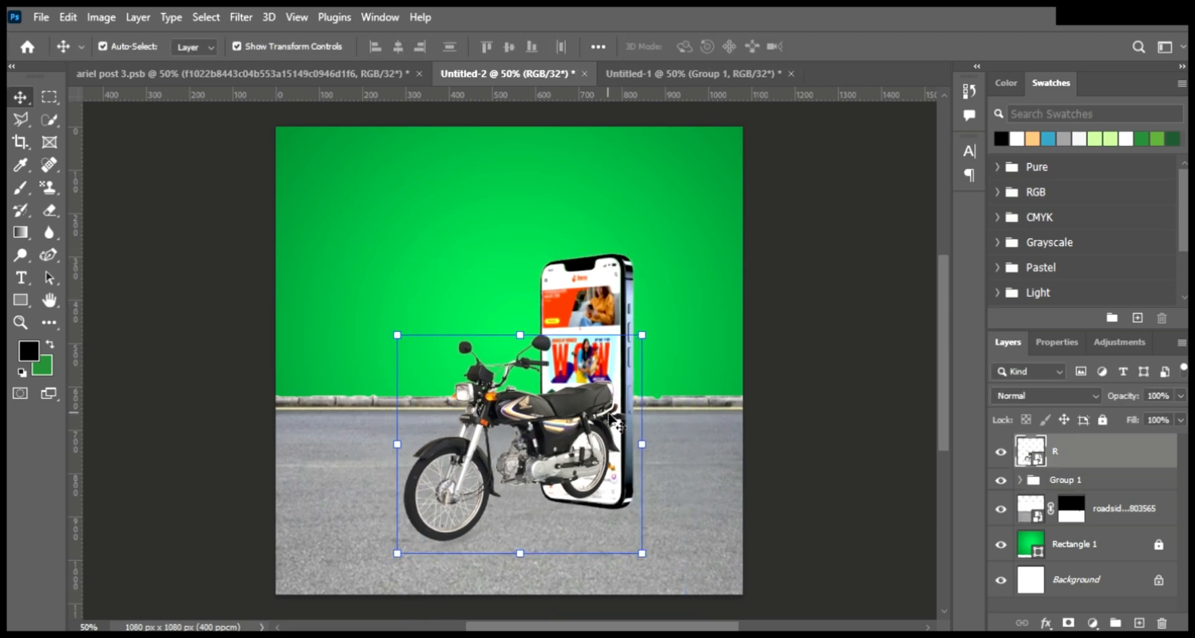
{"action": "key", "text": "e"}
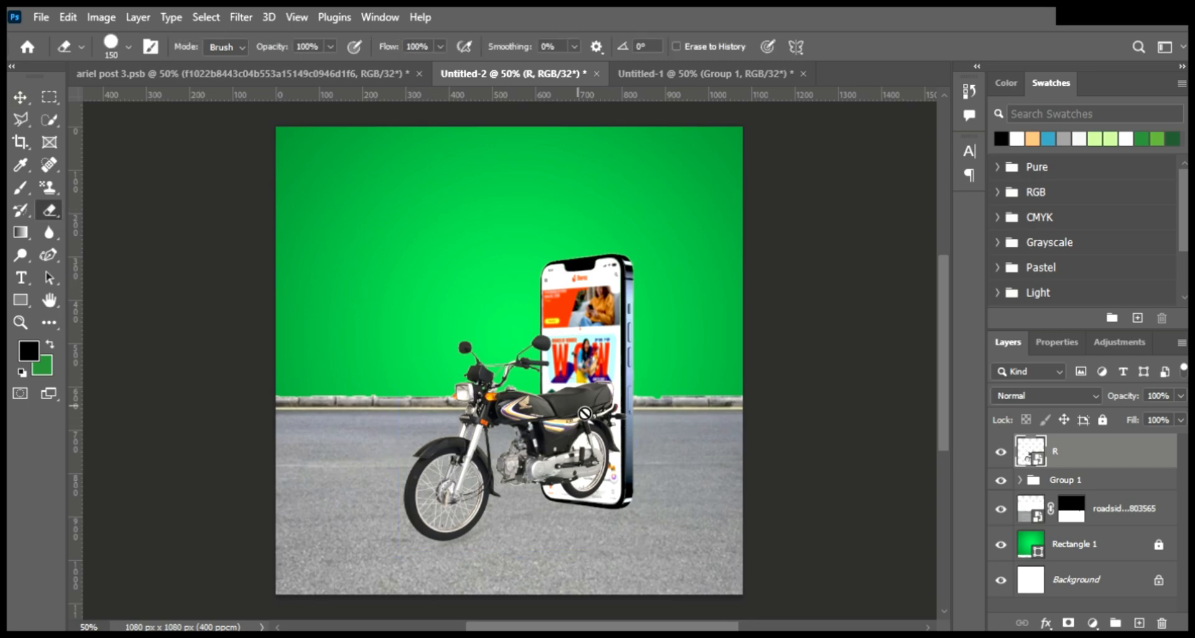
{"action": "scroll", "coordinate": [698, 475], "scroll_direction": "up", "scroll_amount": 4}
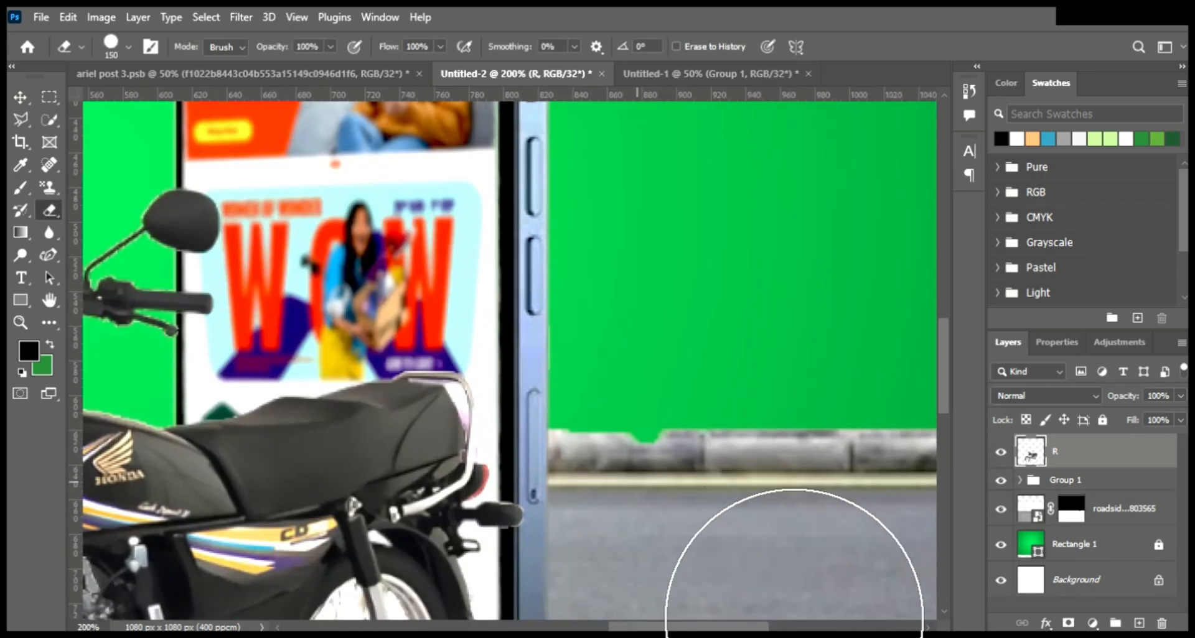
{"action": "scroll", "coordinate": [766, 633], "scroll_direction": "down", "scroll_amount": 3}
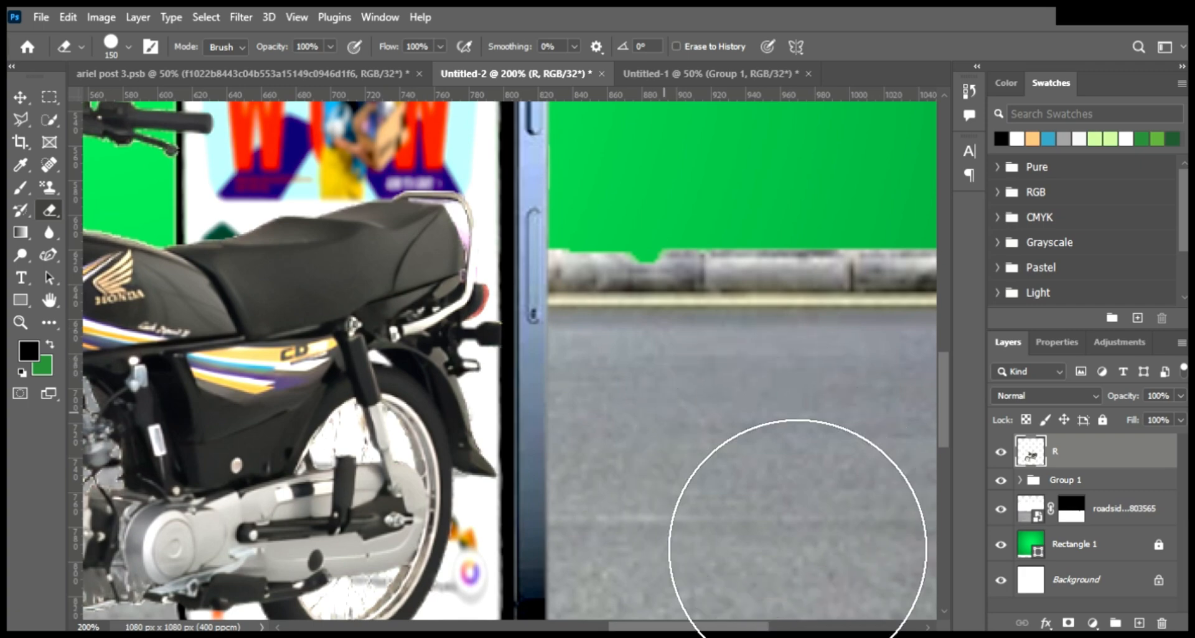
{"action": "scroll", "coordinate": [710, 462], "scroll_direction": "down", "scroll_amount": 2}
{"action": "scroll", "coordinate": [710, 462], "scroll_direction": "down", "scroll_amount": 2}
{"action": "key", "text": "v"}
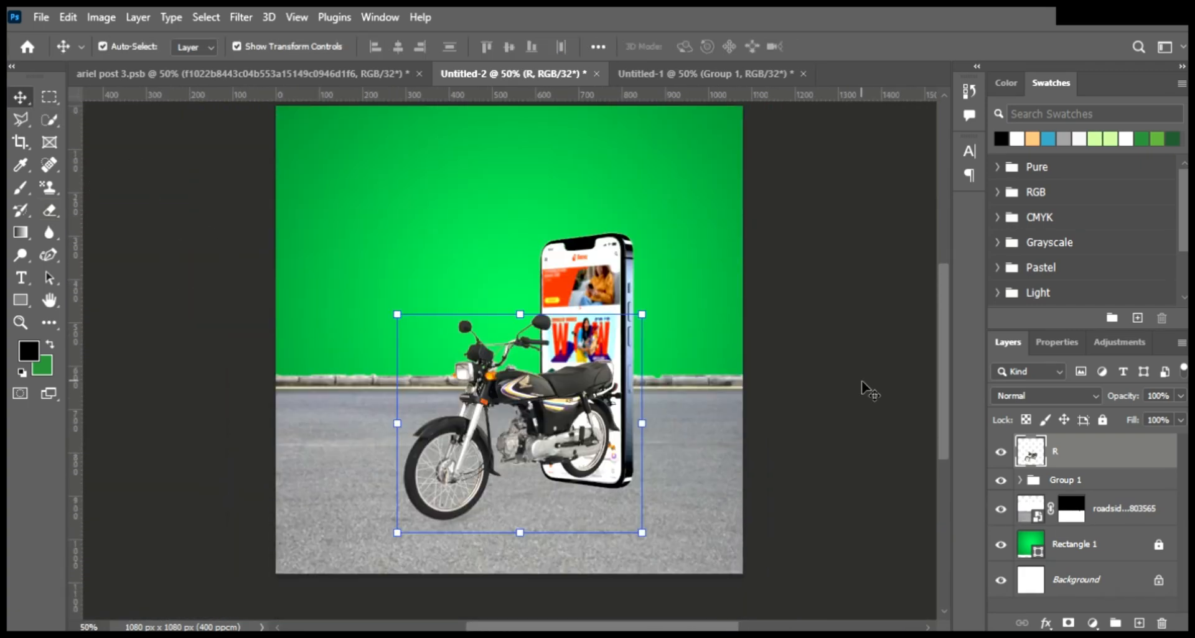
- Bring the orange delivery bag from Untitled-1 into the poster, shrink it to about 2.92%, and set it on the motorcycle seat
{"action": "left_click", "coordinate": [632, 182]}
{"action": "left_click", "coordinate": [627, 74]}
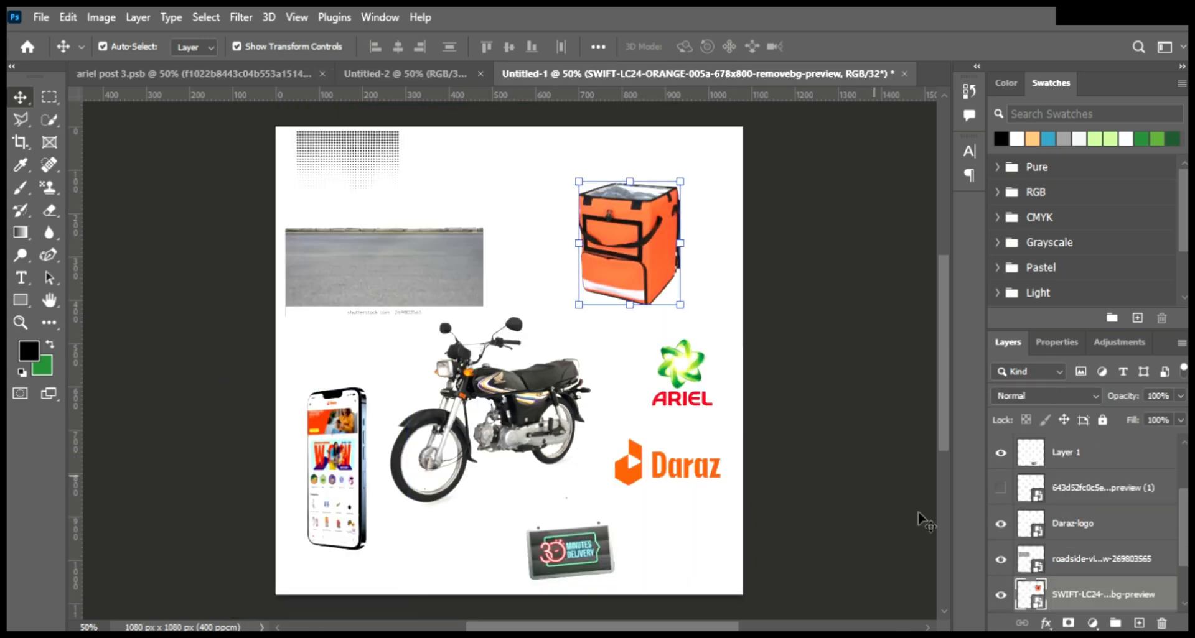
{"action": "left_click_drag", "start_coordinate": [805, 369], "coordinate": [600, 388]}
{"action": "key", "text": "ctrl+t"}
{"action": "left_click_drag", "start_coordinate": [502, 274], "coordinate": [542, 322]}
{"action": "left_click_drag", "start_coordinate": [583, 368], "coordinate": [581, 348]}
{"action": "left_click_drag", "start_coordinate": [551, 307], "coordinate": [547, 298]}
{"action": "key", "text": "Return"}
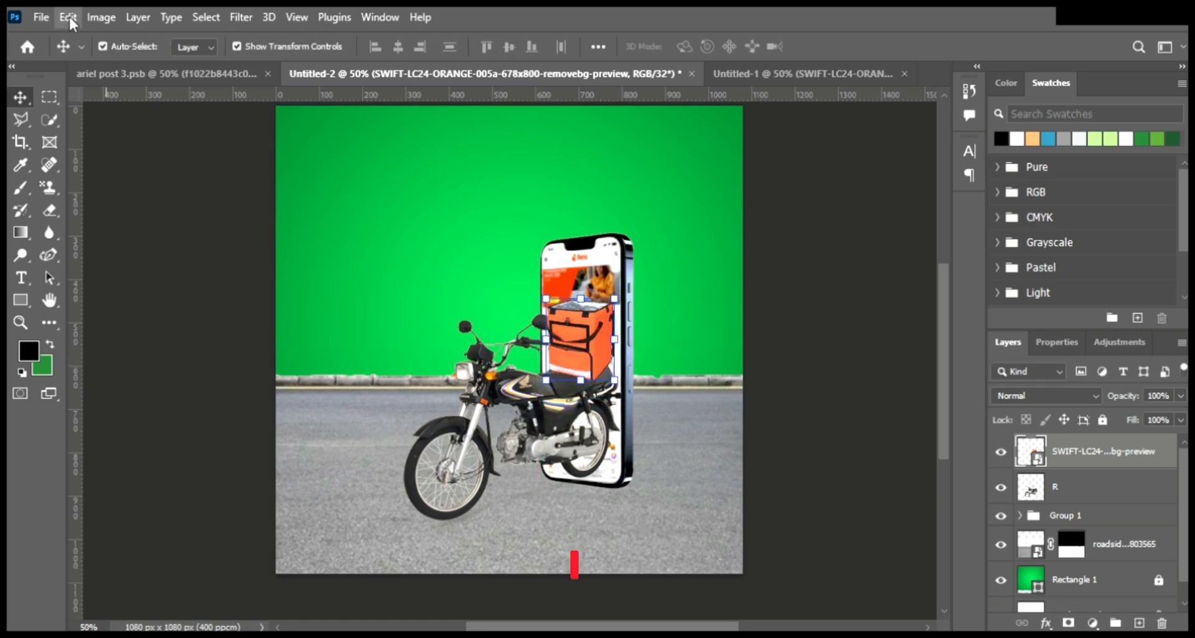
- Lay out connected Perspective Warp planes over the front, side and top faces of the delivery bag
{"action": "scroll", "coordinate": [581, 342], "scroll_direction": "up", "scroll_amount": 4}
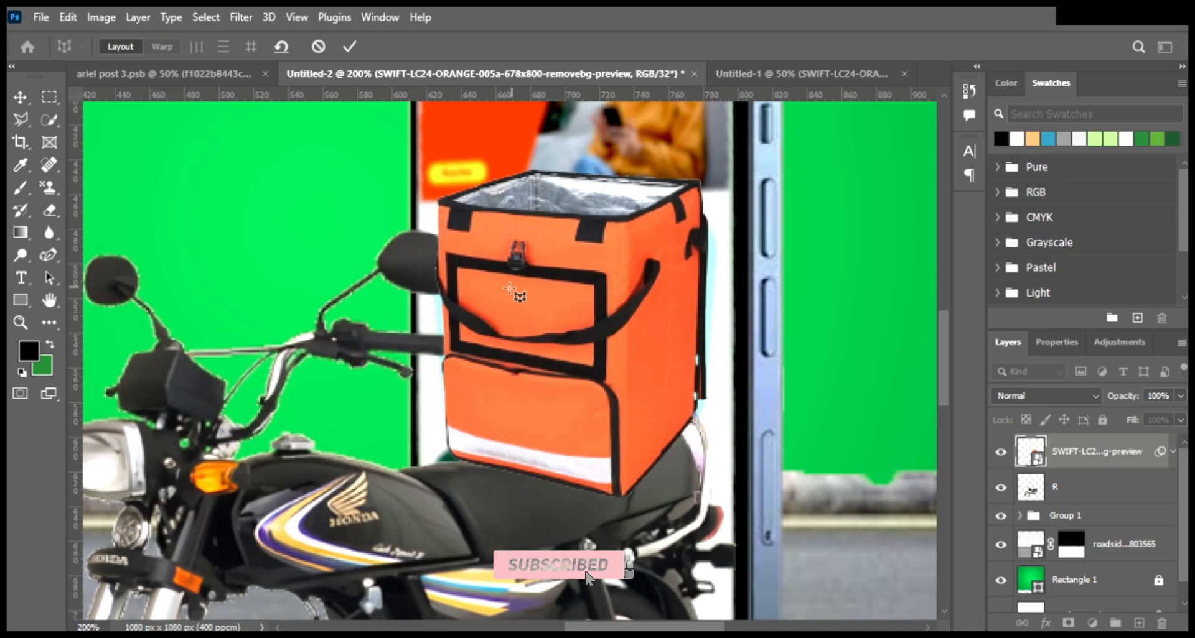
{"action": "left_click_drag", "start_coordinate": [436, 202], "coordinate": [617, 494]}
{"action": "left_click_drag", "start_coordinate": [437, 493], "coordinate": [448, 456]}
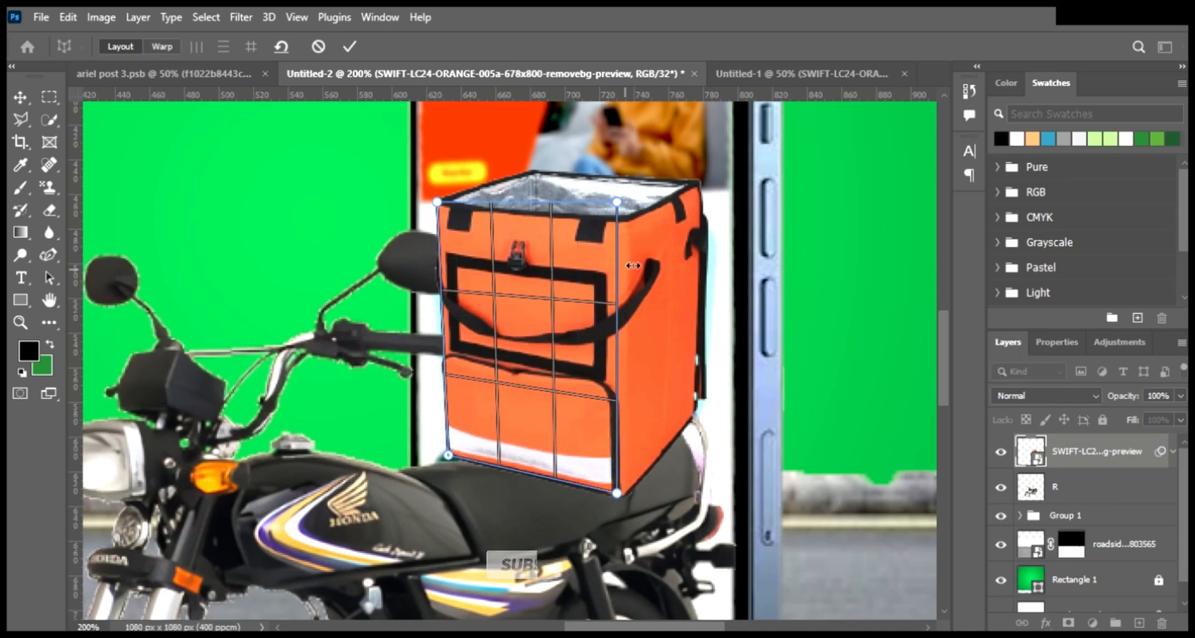
{"action": "left_click_drag", "start_coordinate": [616, 202], "coordinate": [624, 221]}
{"action": "left_click_drag", "start_coordinate": [695, 181], "coordinate": [705, 405]}
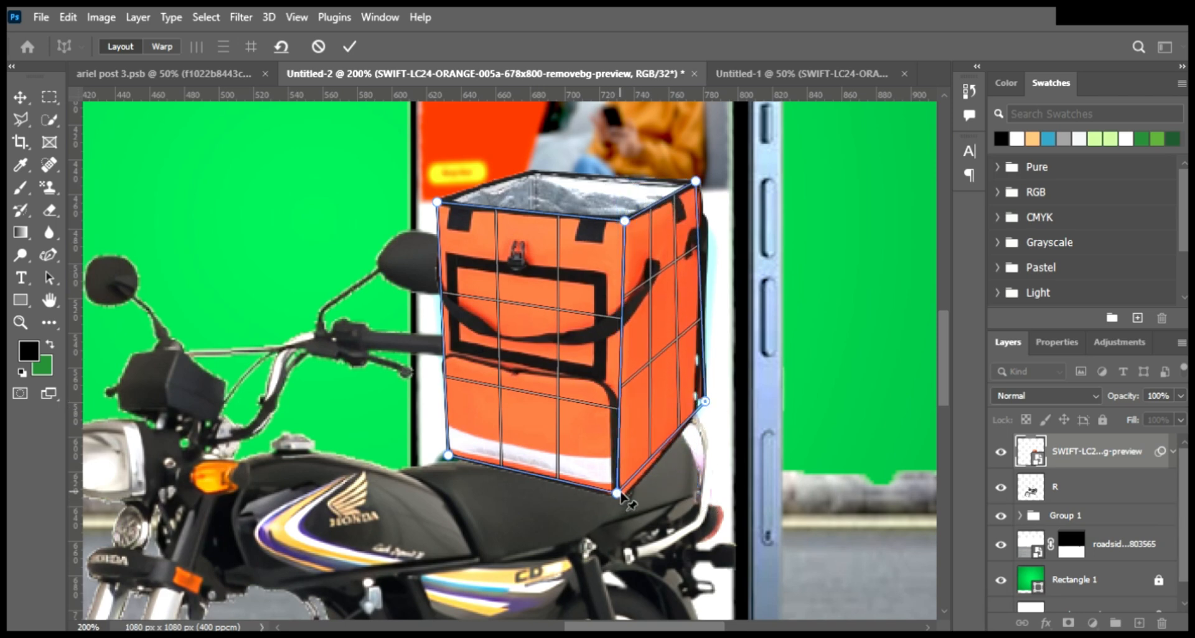
{"action": "left_click_drag", "start_coordinate": [617, 494], "coordinate": [622, 496]}
{"action": "left_click_drag", "start_coordinate": [697, 183], "coordinate": [702, 184]}
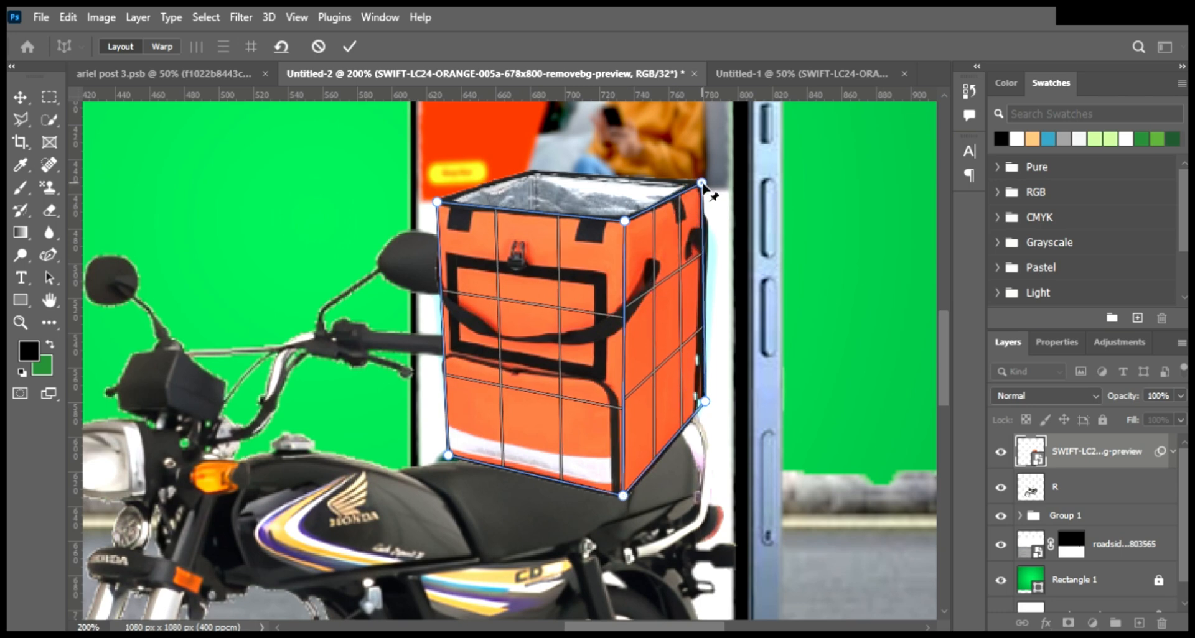
{"action": "mouse_move", "coordinate": [591, 239]}
{"action": "left_mouse_down"}
{"action": "mouse_move", "coordinate": [644, 169]}
{"action": "mouse_move", "coordinate": [702, 183]}
{"action": "left_mouse_up"}
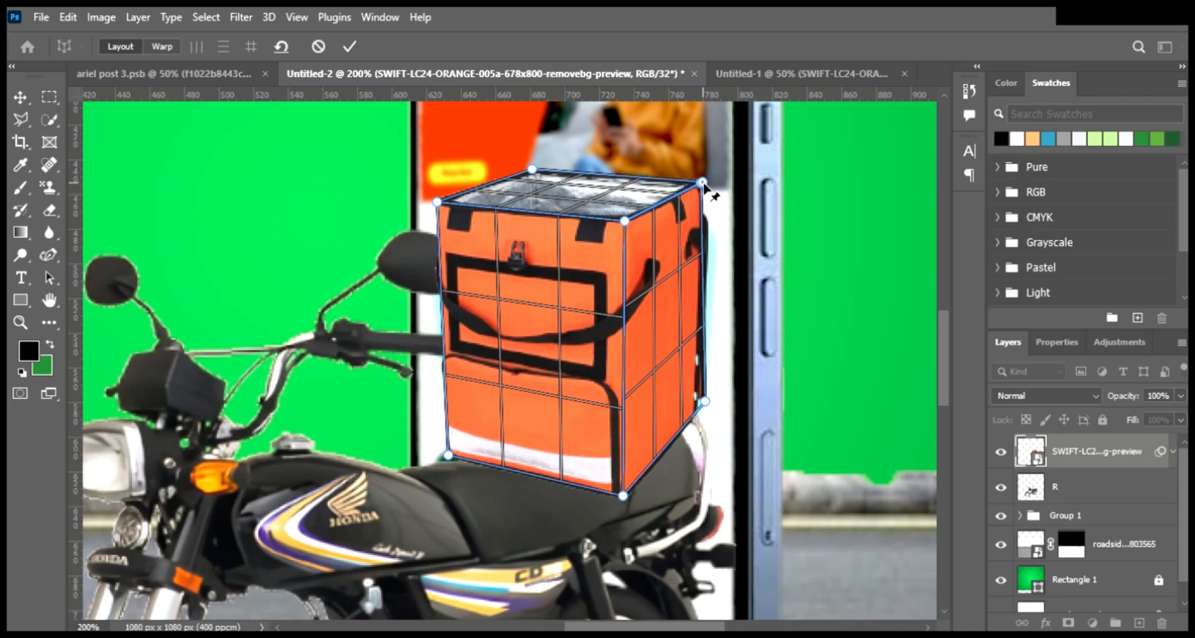
- Warp the bag's corner pins so its faces match the motorcycle's perspective, and apply the Perspective Warp
{"action": "left_click", "coordinate": [161, 46]}
{"action": "left_click_drag", "start_coordinate": [448, 455], "coordinate": [448, 460]}
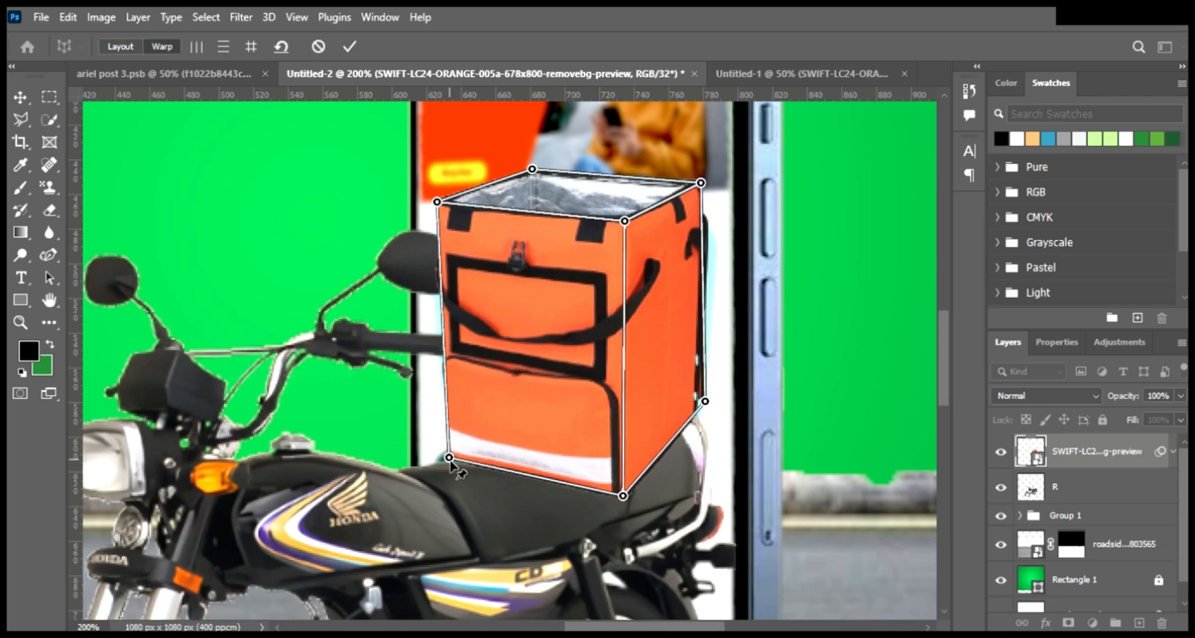
{"action": "left_click_drag", "start_coordinate": [623, 496], "coordinate": [615, 500]}
{"action": "left_click_drag", "start_coordinate": [704, 401], "coordinate": [700, 423]}
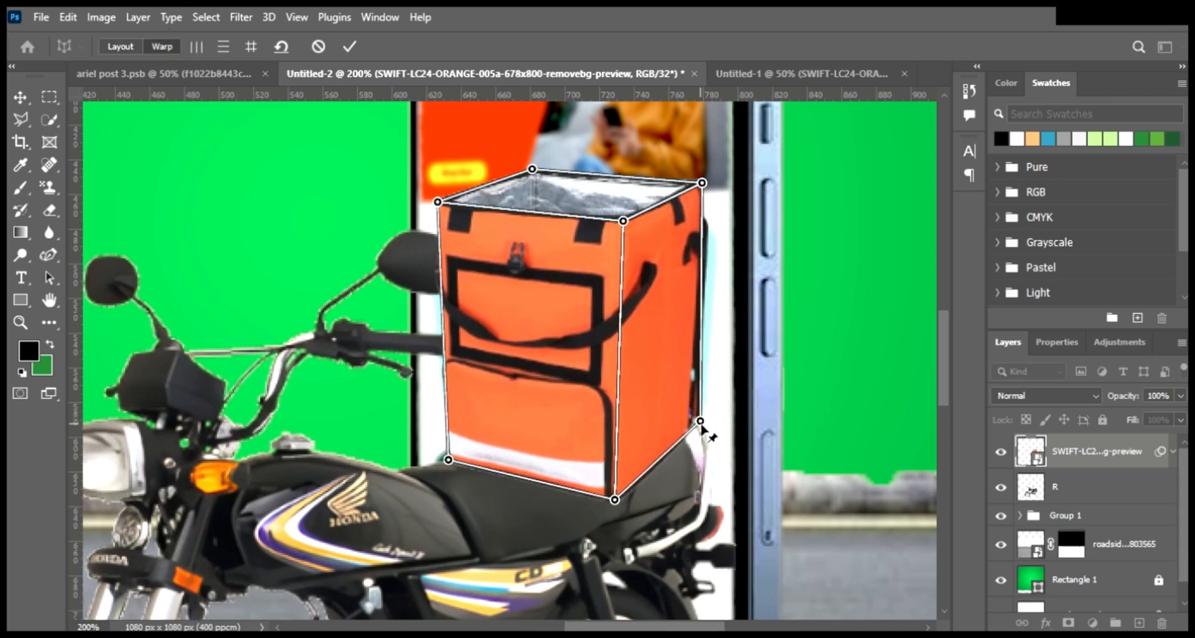
{"action": "left_click_drag", "start_coordinate": [534, 169], "coordinate": [543, 177]}
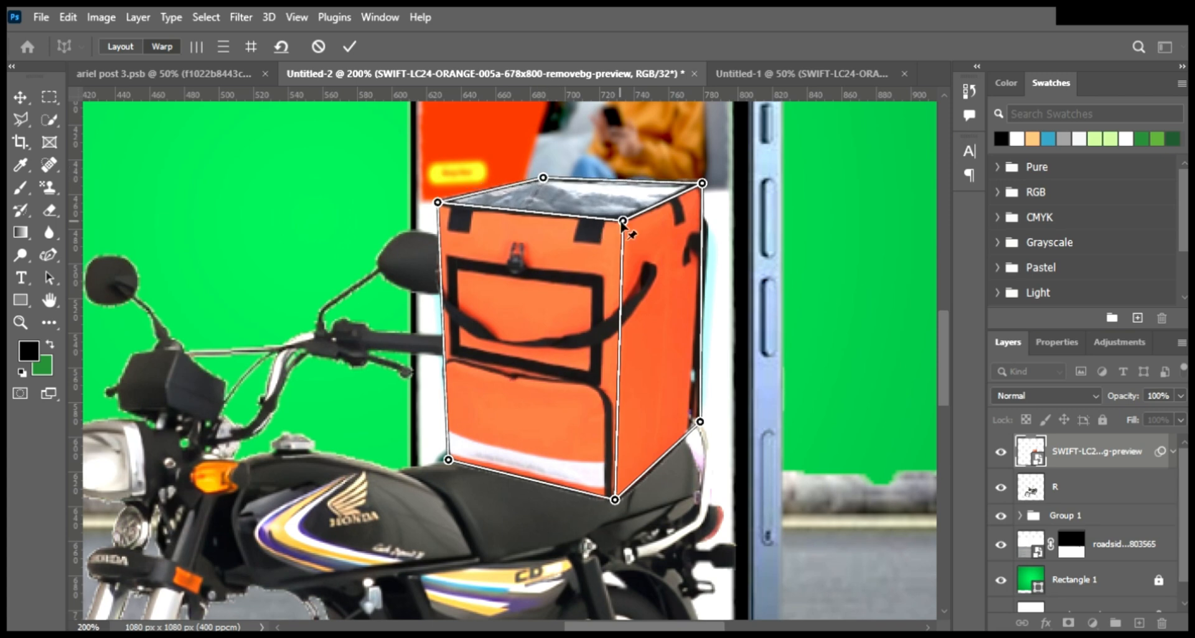
{"action": "left_click_drag", "start_coordinate": [623, 220], "coordinate": [595, 213]}
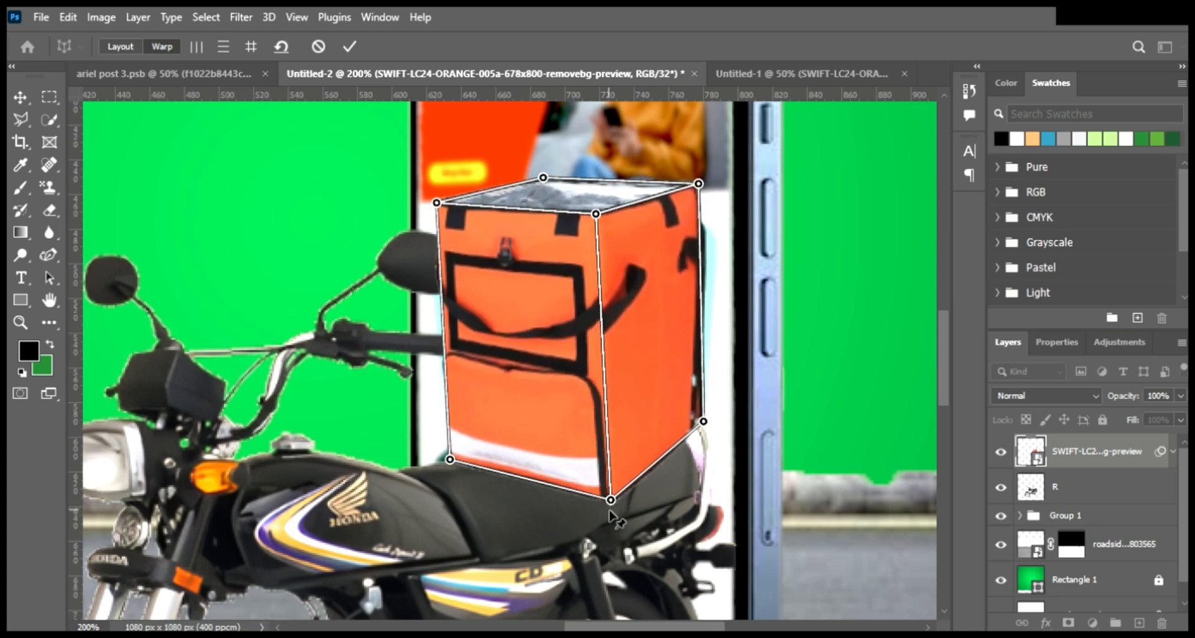
{"action": "left_click_drag", "start_coordinate": [610, 501], "coordinate": [602, 496]}
{"action": "left_click_drag", "start_coordinate": [436, 200], "coordinate": [440, 201]}
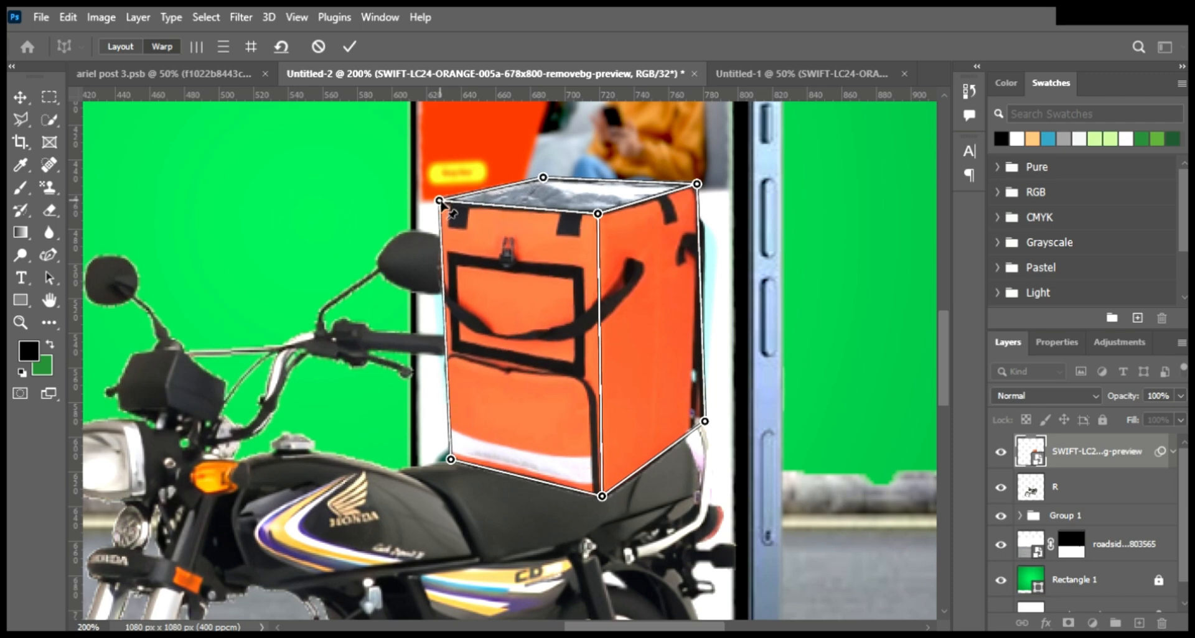
{"action": "left_click", "coordinate": [349, 44]}
- Scale the delivery bag down to about 2.47% and position it over the rear of the seat
{"action": "key", "text": "ctrl+t"}
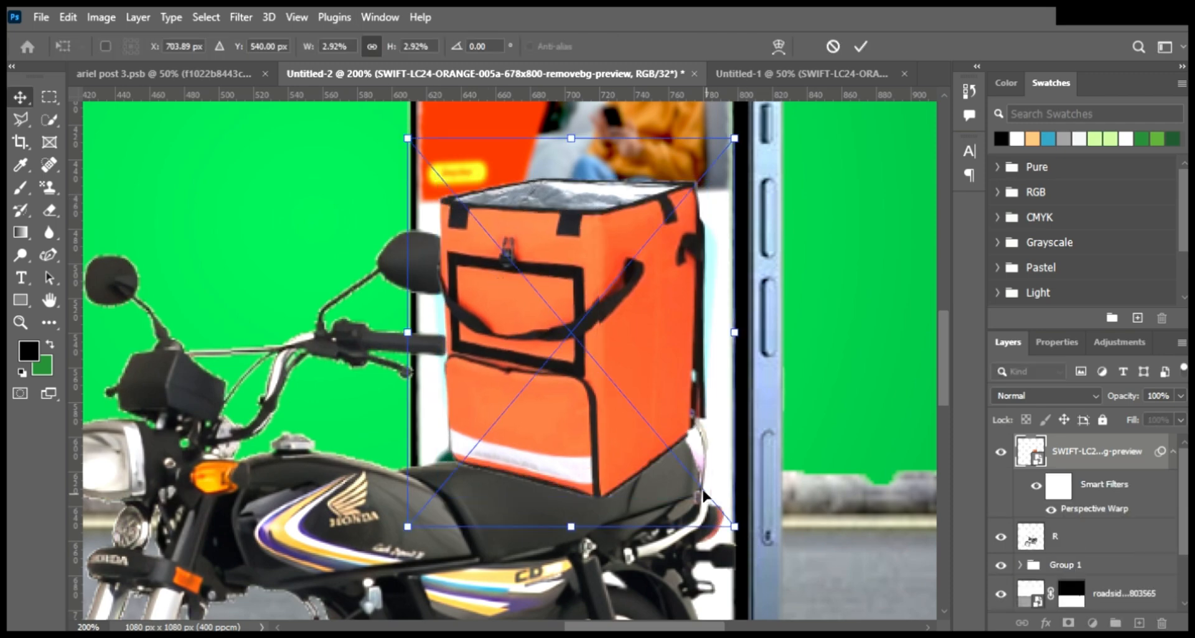
{"action": "left_click_drag", "start_coordinate": [607, 322], "coordinate": [610, 364]}
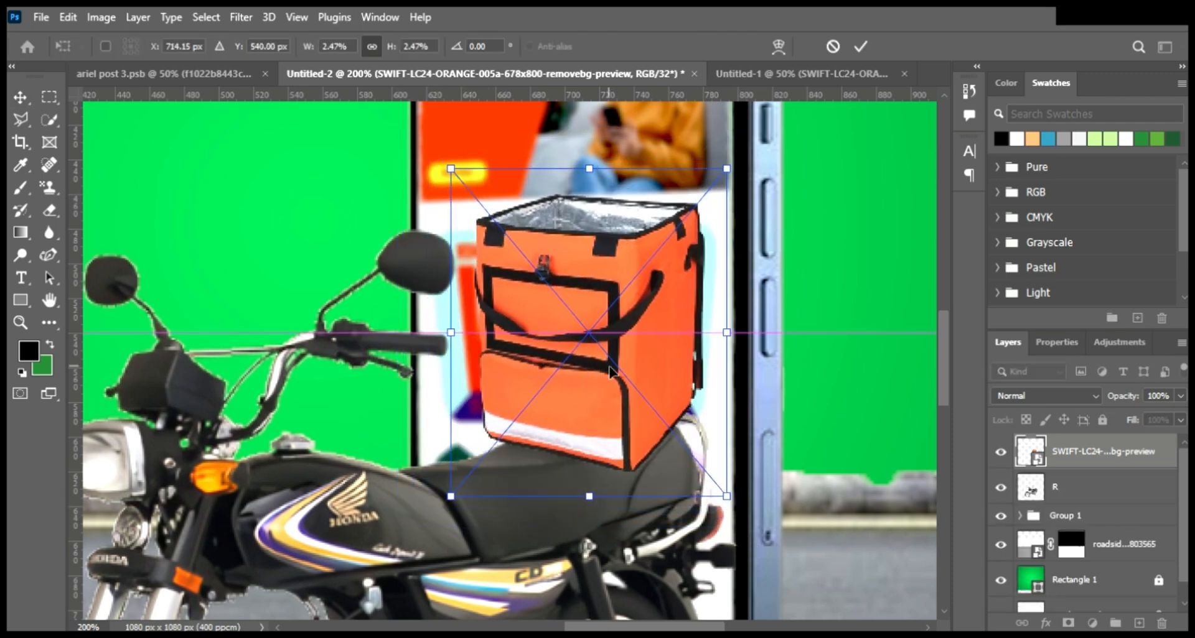
{"action": "left_click_drag", "start_coordinate": [752, 332], "coordinate": [752, 342]}
{"action": "left_click_drag", "start_coordinate": [607, 354], "coordinate": [614, 356]}
{"action": "key", "text": "Return"}
- Nudge the delivery bag down and to the left so it rests on the motorcycle seat
{"action": "key", "text": "ctrl+minus"}
{"action": "key", "text": "ctrl+minus"}
{"action": "scroll", "coordinate": [752, 442], "scroll_direction": "up", "scroll_amount": 1}
{"action": "left_click", "coordinate": [754, 450]}
{"action": "left_click_drag", "start_coordinate": [515, 380], "coordinate": [521, 377]}
{"action": "key", "text": "Down"}
{"action": "key", "text": "Down"}
{"action": "key", "text": "Down"}
{"action": "key", "text": "Down"}
{"action": "key", "text": "Down"}
{"action": "key", "text": "Down"}
{"action": "key", "text": "Down"}
{"action": "key", "text": "Left"}
{"action": "key", "text": "Left"}
{"action": "key", "text": "Left"}
{"action": "key", "text": "Left"}
{"action": "key", "text": "Left"}
{"action": "key", "text": "Left"}
{"action": "key", "text": "Left"}
{"action": "key", "text": "Left"}
{"action": "key", "text": "Left"}
{"action": "key", "text": "Left"}
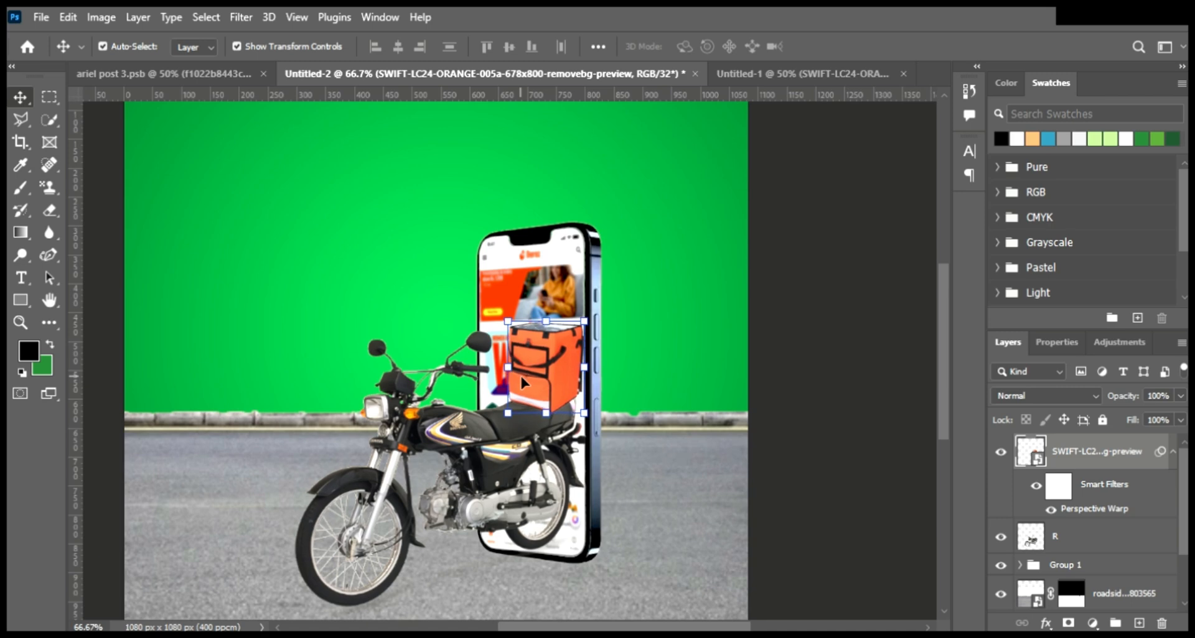
{"action": "left_click", "coordinate": [802, 380]}
- Copy the Ariel logo from Untitled-1 into the poster and place it in the upper-left corner of the green background
{"action": "key", "text": "ctrl+minus"}
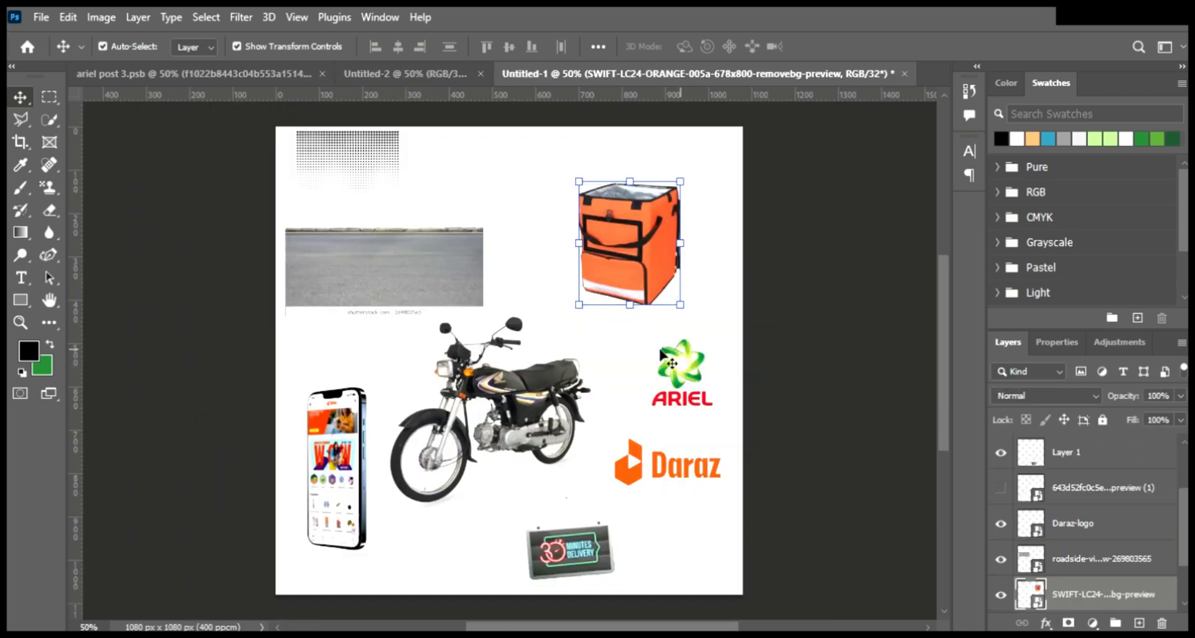
{"action": "left_click", "coordinate": [681, 372]}
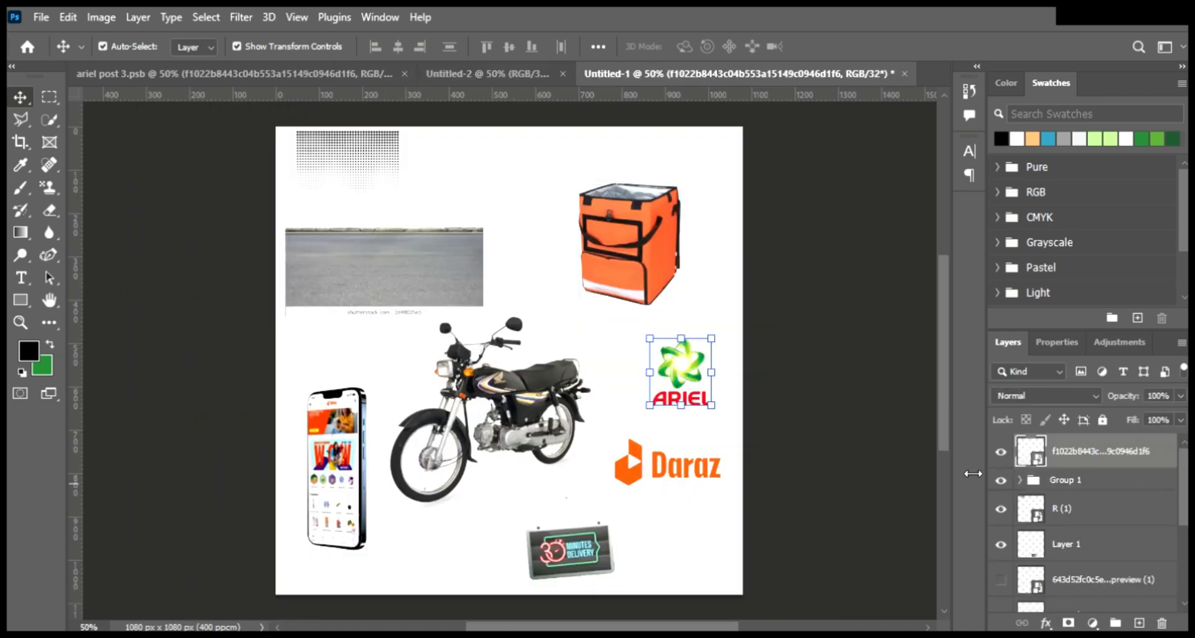
{"action": "left_click_drag", "start_coordinate": [484, 95], "coordinate": [428, 190]}
{"action": "left_click_drag", "start_coordinate": [406, 146], "coordinate": [347, 143]}
{"action": "key", "text": "Return"}
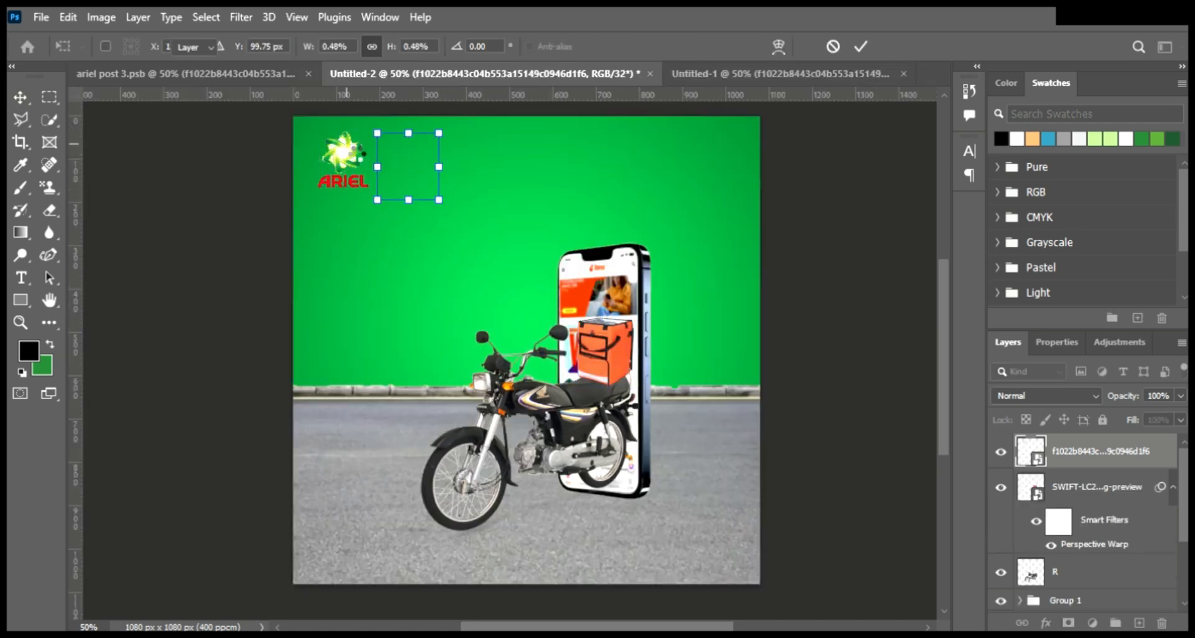
- Copy the Daraz logo from Untitled-1 into the poster and place it at reduced size in the upper-right corner of the green background
{"action": "left_click", "coordinate": [749, 75]}
{"action": "left_click", "coordinate": [693, 491]}
{"action": "left_click", "coordinate": [716, 467]}
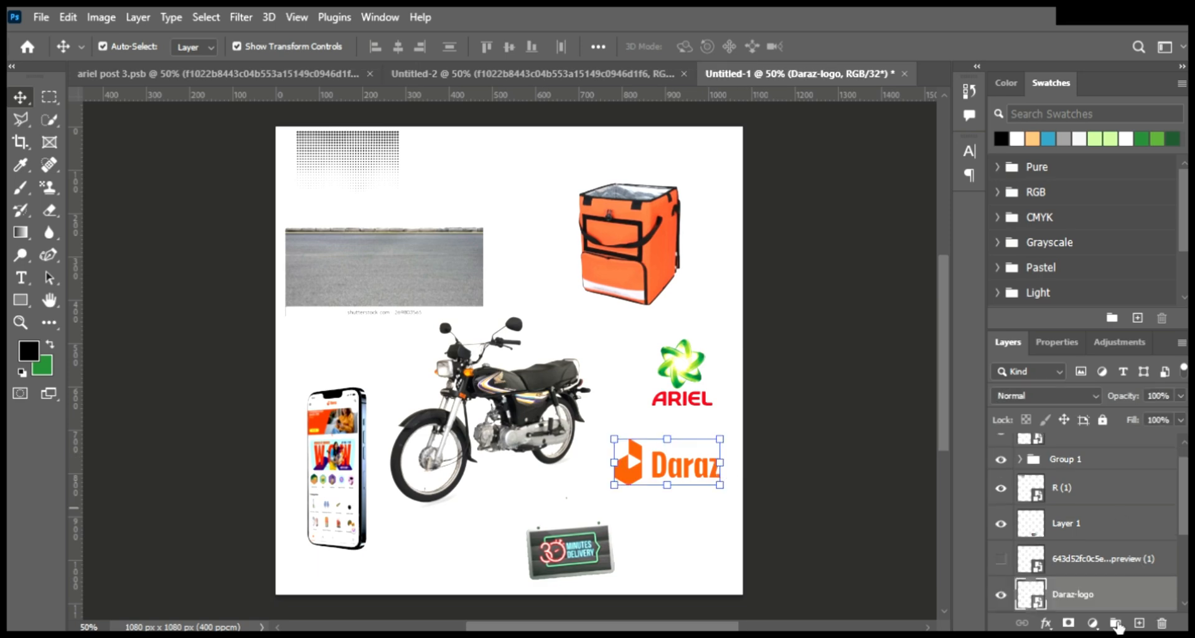
{"action": "left_click_drag", "start_coordinate": [588, 101], "coordinate": [644, 368]}
{"action": "left_click_drag", "start_coordinate": [686, 163], "coordinate": [660, 144]}
{"action": "left_click", "coordinate": [633, 126]}
{"action": "key", "text": "Return"}
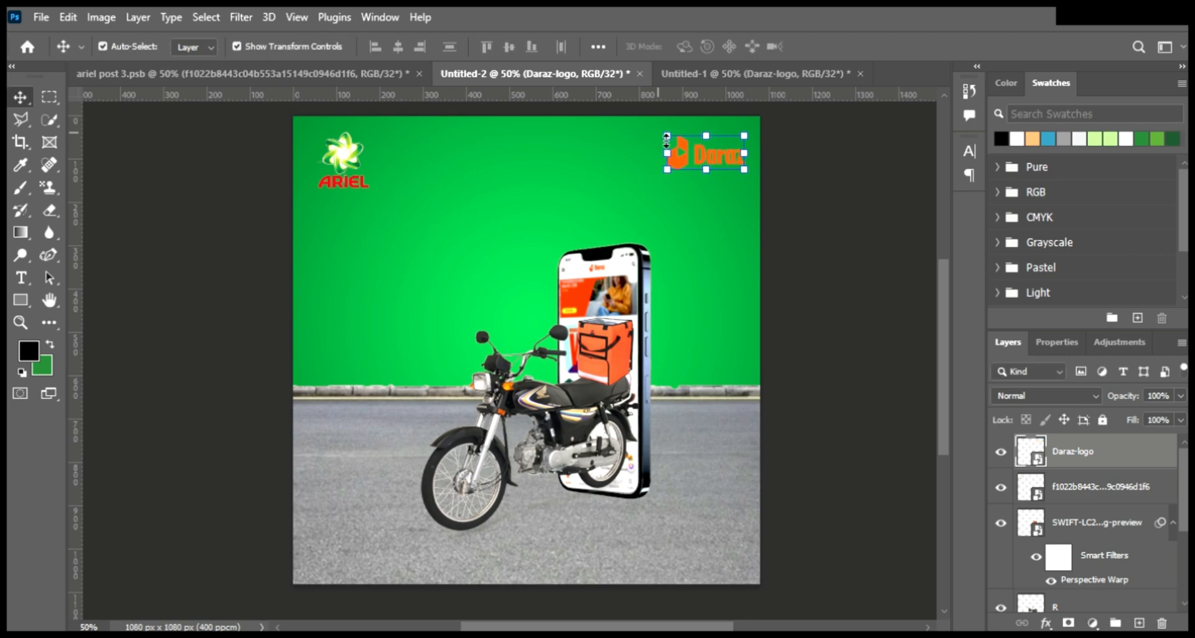
- Duplicate the Daraz logo, place the copy beside the phone and give it a white Color Overlay
{"action": "key", "text": "ctrl+j"}
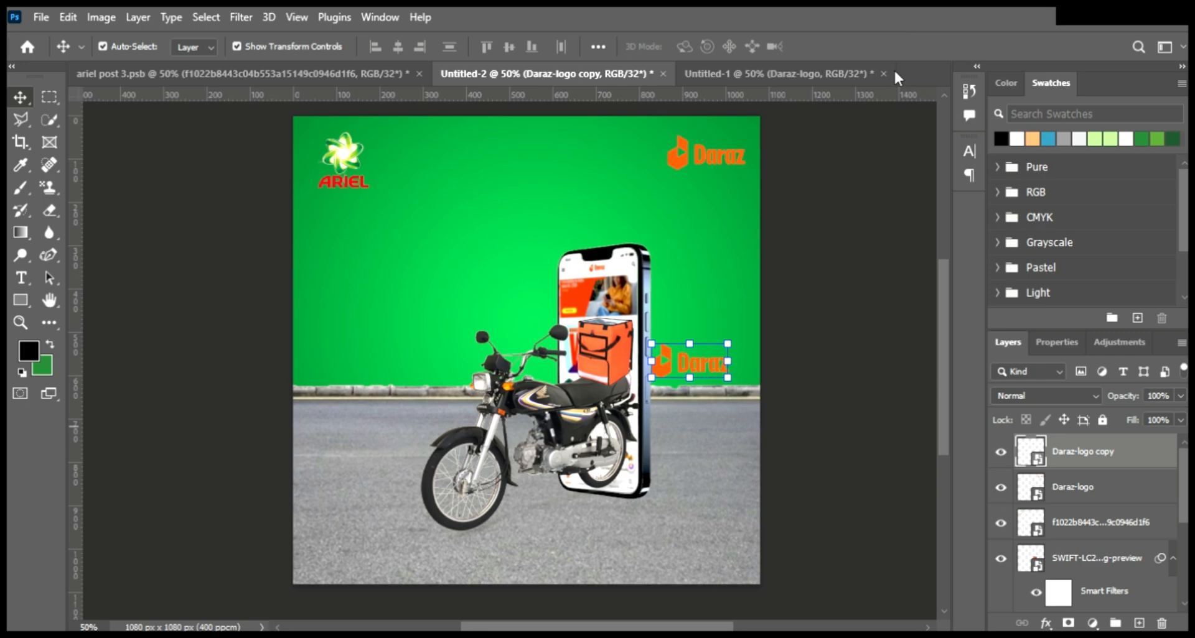
{"action": "left_click", "coordinate": [751, 328]}
{"action": "left_click", "coordinate": [905, 244]}
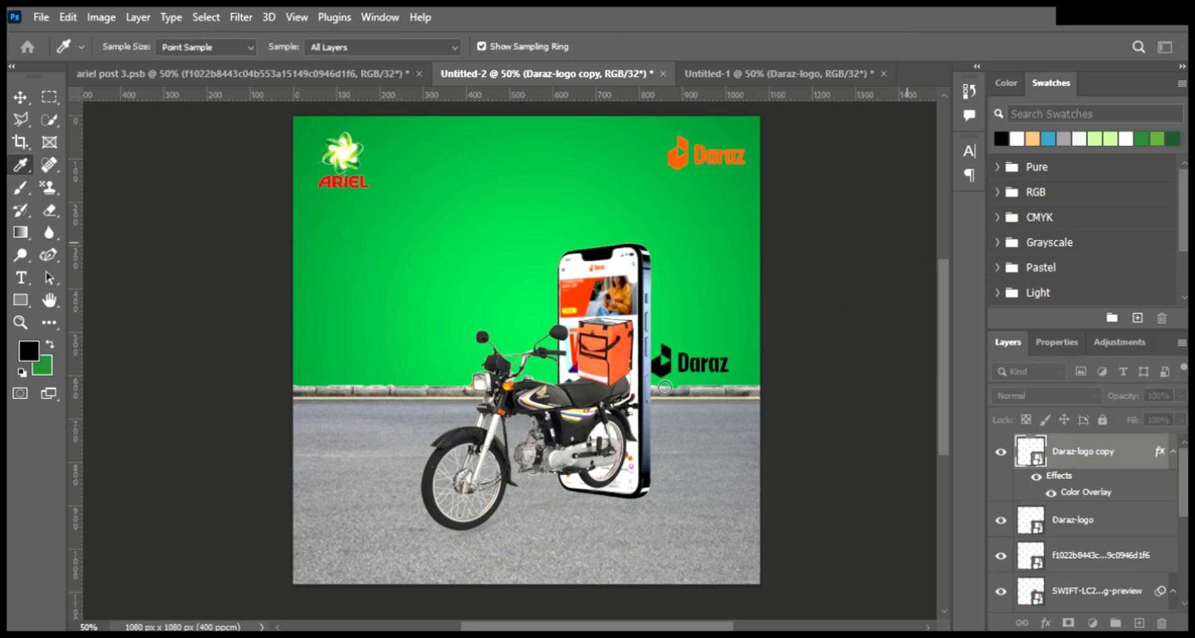
{"action": "left_click", "coordinate": [840, 134]}
{"action": "key", "text": "Return"}
- Scale the white Daraz logo down to about 0.07%, tilt it about -11.58° and fit it onto the side face of the delivery bag
{"action": "scroll", "coordinate": [690, 371], "scroll_direction": "up", "scroll_amount": 4}
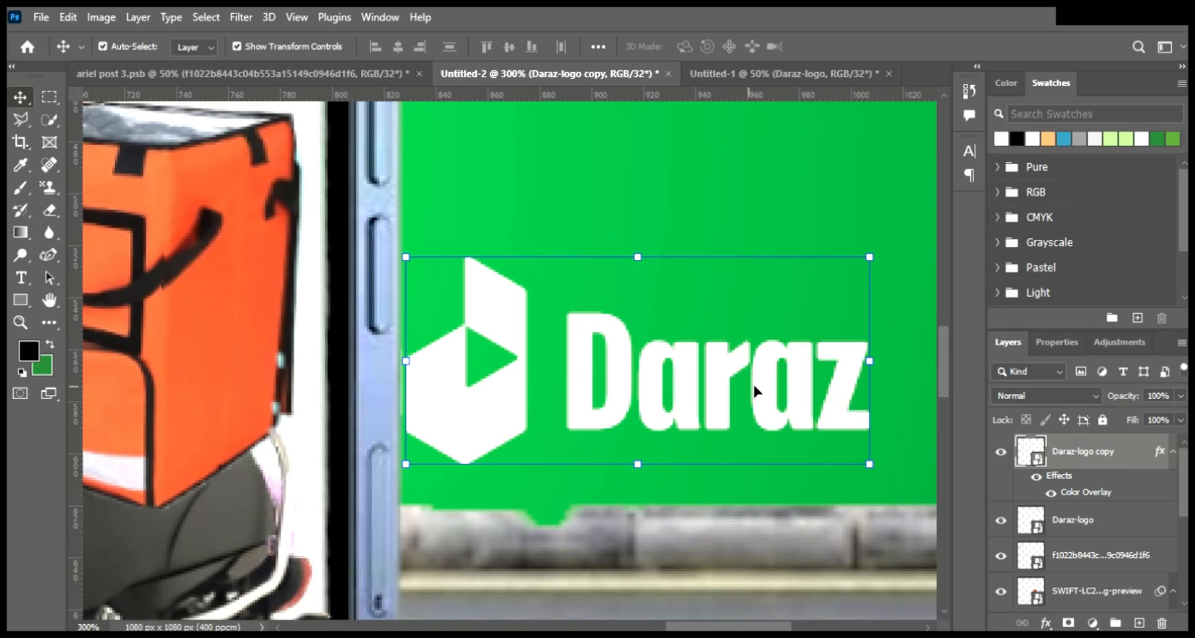
{"action": "key", "text": "ctrl+t"}
{"action": "left_click_drag", "start_coordinate": [869, 361], "coordinate": [163, 350]}
{"action": "key", "text": "Return"}
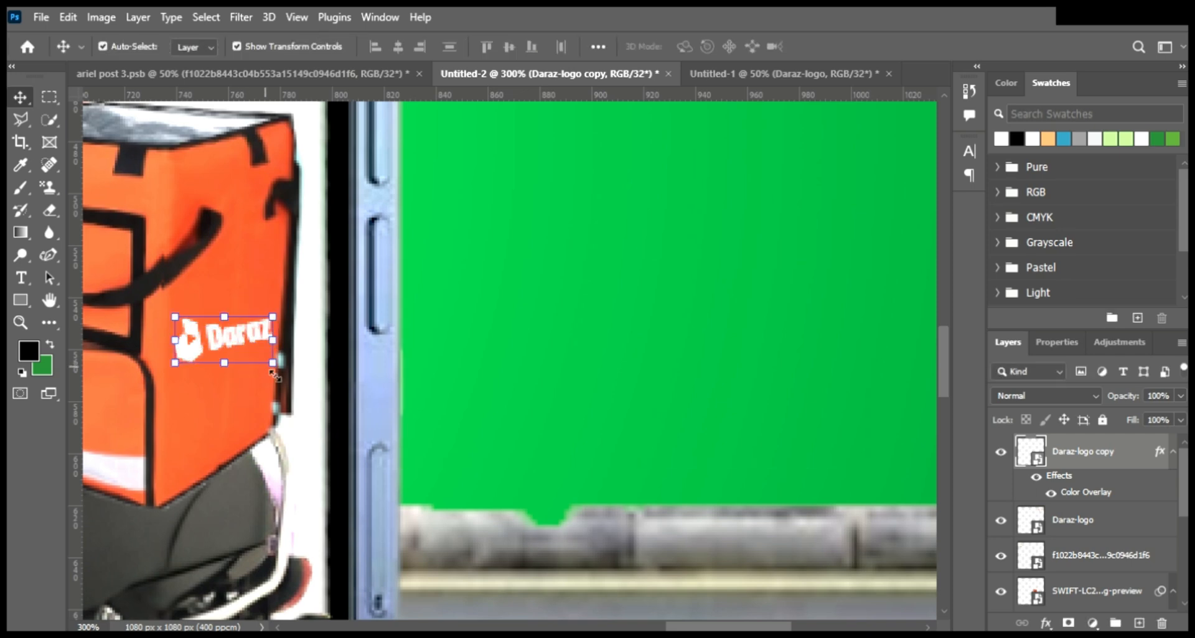
{"action": "left_click", "coordinate": [177, 345]}
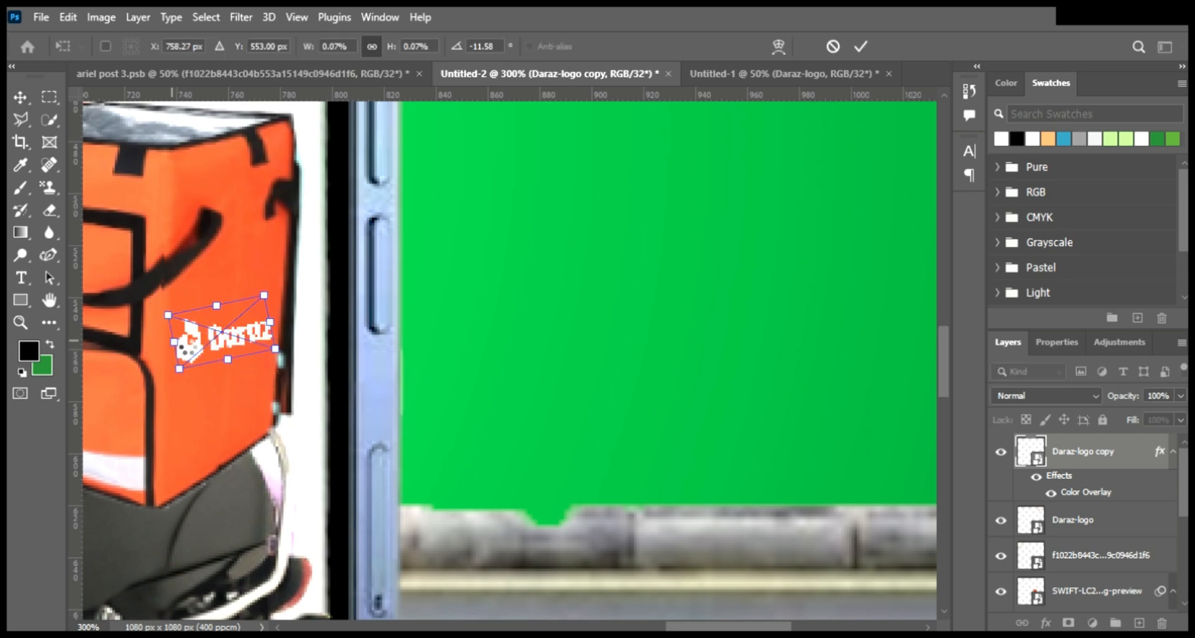
{"action": "left_click_drag", "start_coordinate": [172, 341], "coordinate": [181, 340]}
{"action": "key", "text": "Return"}
- Set the opacity of the white Daraz logo on the delivery bag to 84%
{"action": "left_click", "coordinate": [699, 396]}
{"action": "key", "text": "ctrl+minus"}
{"action": "key", "text": "ctrl+minus"}
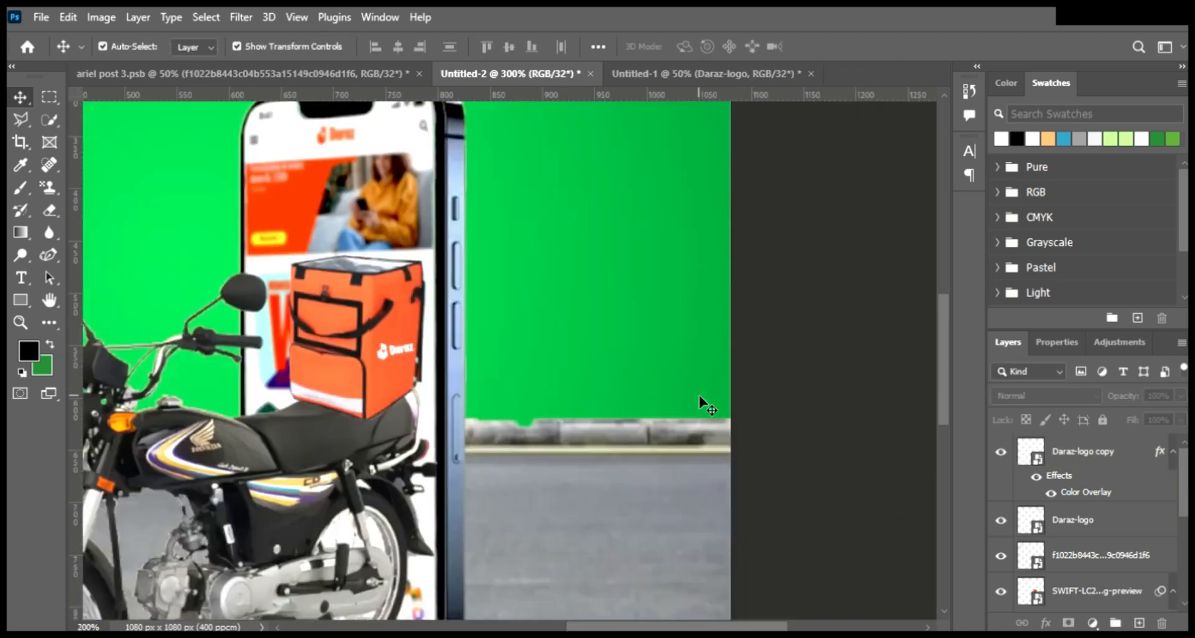
{"action": "key", "text": "ctrl+minus"}
{"action": "key", "text": "ctrl+minus"}
{"action": "left_click", "coordinate": [997, 453]}
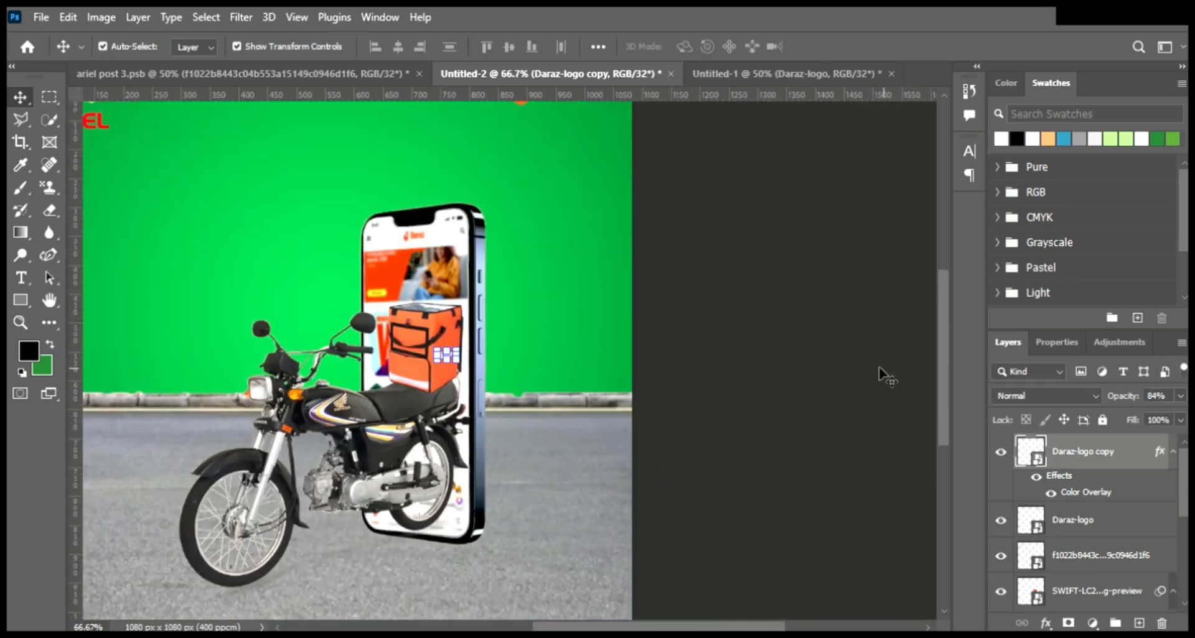
{"action": "left_click", "coordinate": [752, 355]}
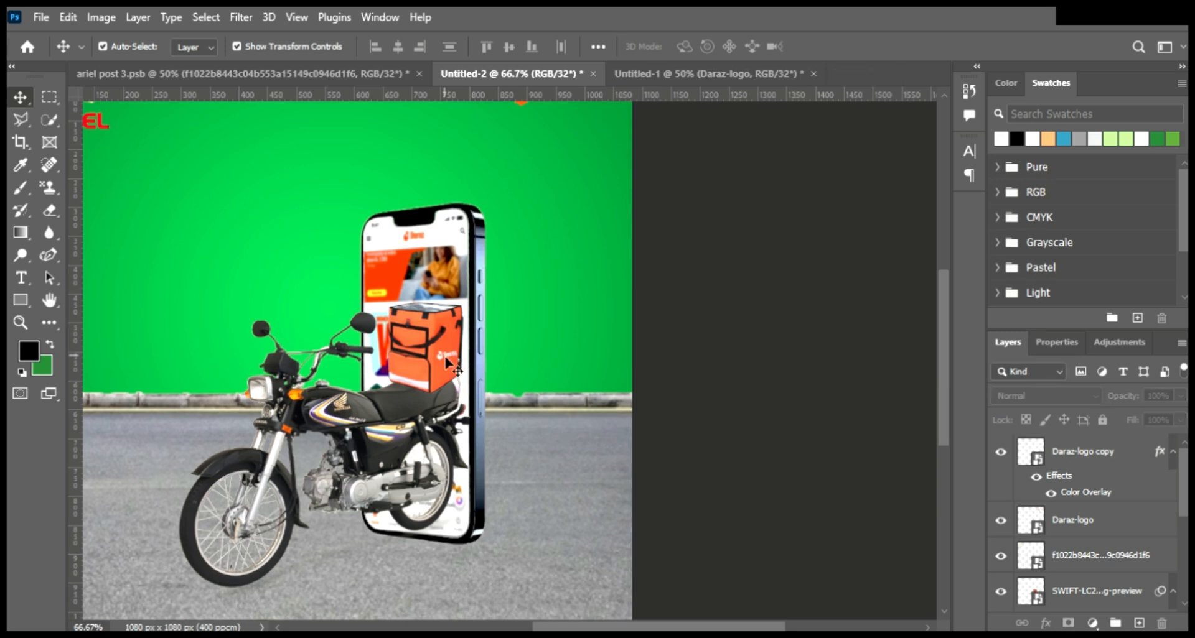
{"action": "left_click", "coordinate": [445, 357]}
{"action": "left_click", "coordinate": [768, 399]}
- Copy the 30 Minutes Delivery sign from Untitled-1 into the poster, onto the green background below the Ariel logo
{"action": "scroll", "coordinate": [768, 399], "scroll_direction": "left", "scroll_amount": 1}
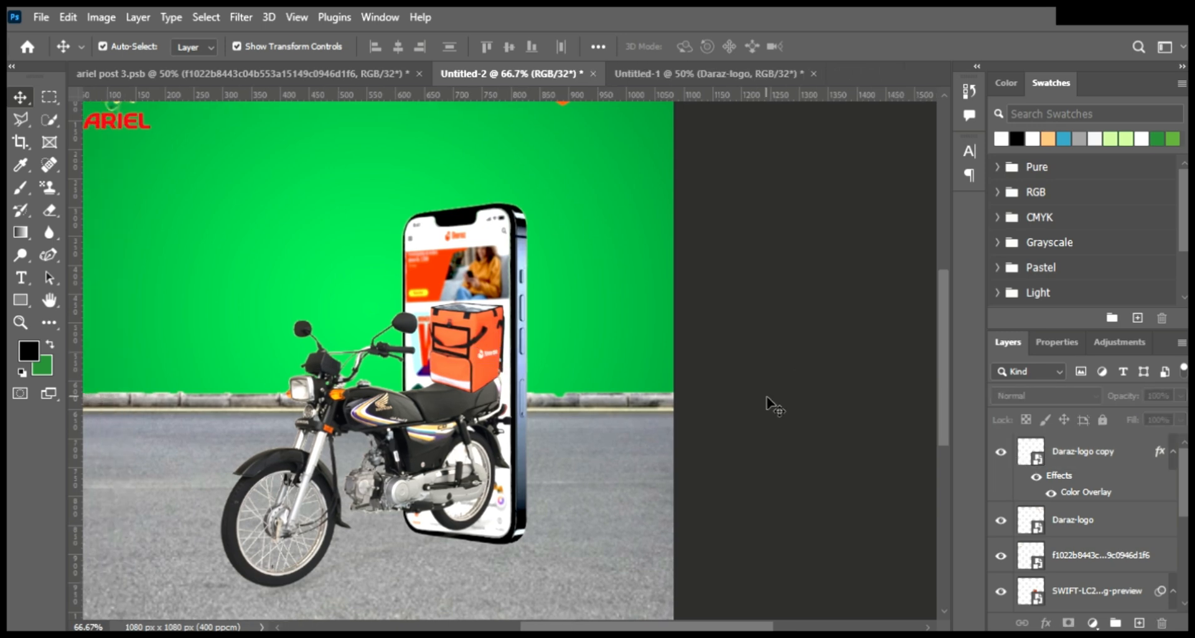
{"action": "scroll", "coordinate": [768, 398], "scroll_direction": "down", "scroll_amount": 1}
{"action": "scroll", "coordinate": [768, 398], "scroll_direction": "left", "scroll_amount": 1}
{"action": "scroll", "coordinate": [768, 398], "scroll_direction": "up", "scroll_amount": 2}
{"action": "left_click", "coordinate": [666, 73]}
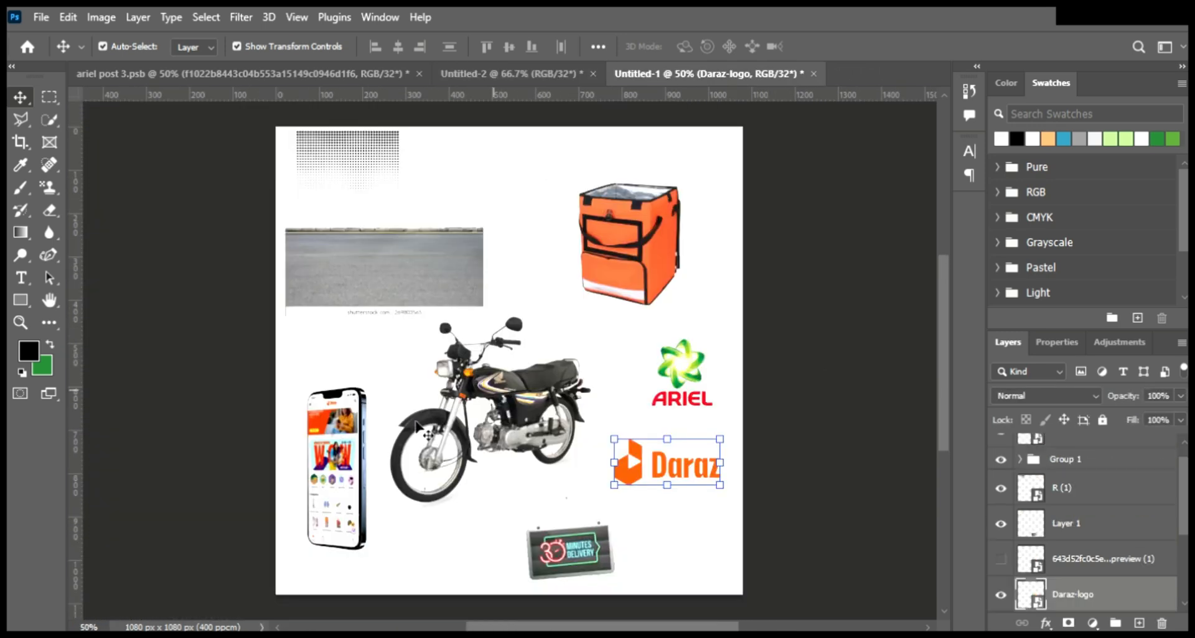
{"action": "left_click", "coordinate": [591, 569]}
{"action": "left_click_drag", "start_coordinate": [538, 112], "coordinate": [235, 289]}
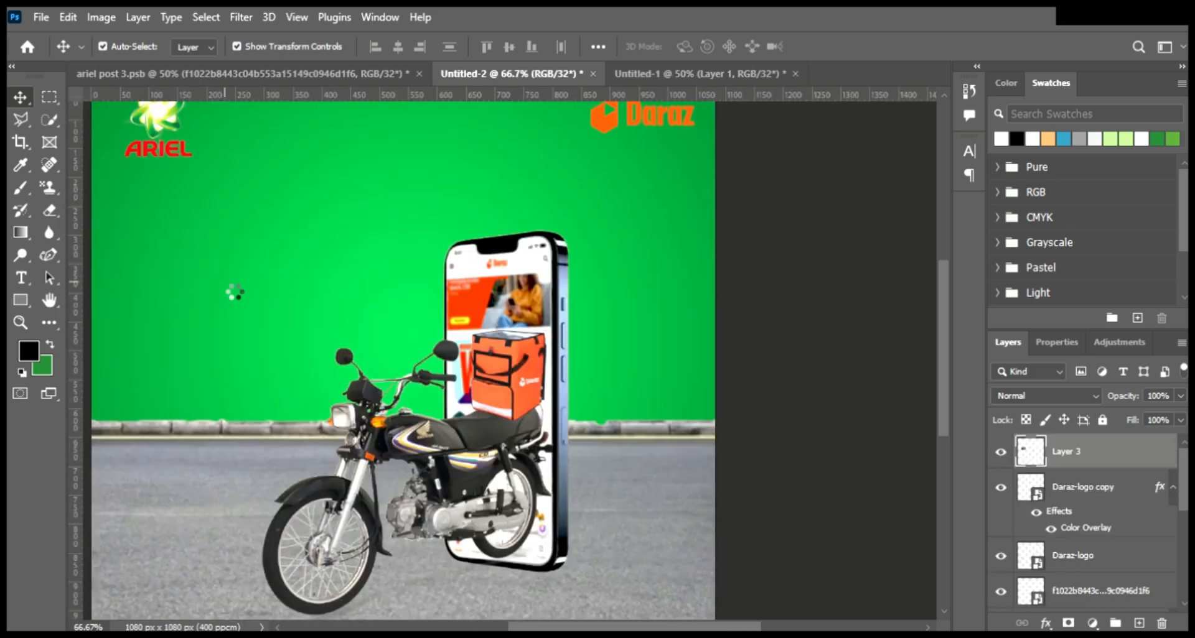
- Enlarge the 30 Minutes Delivery sign and position it between the Ariel logo and the motorcycle
{"action": "key", "text": "ctrl+t"}
{"action": "left_click_drag", "start_coordinate": [283, 226], "coordinate": [323, 195]}
{"action": "left_click_drag", "start_coordinate": [298, 226], "coordinate": [310, 217]}
{"action": "key", "text": "Return"}
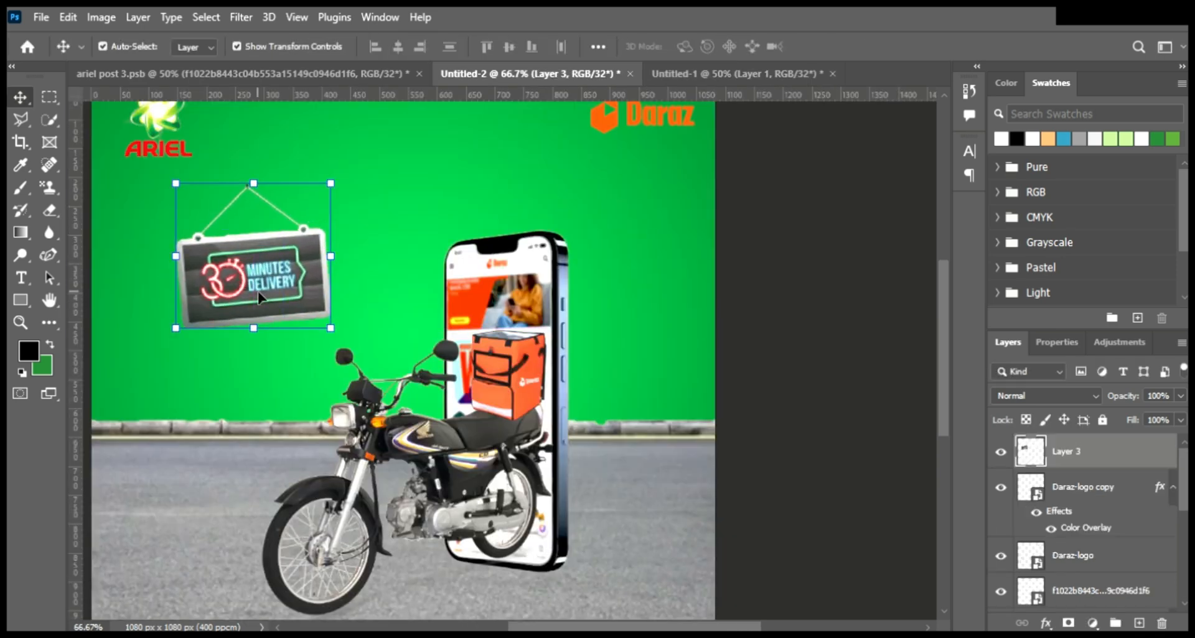
{"action": "left_click_drag", "start_coordinate": [224, 269], "coordinate": [205, 271]}
- Duplicate the delivery sign layer, move the copy beneath the original and give it a black Color Overlay
{"action": "key", "text": "ctrl+j"}
{"action": "key", "text": "ctrl+bracketleft"}
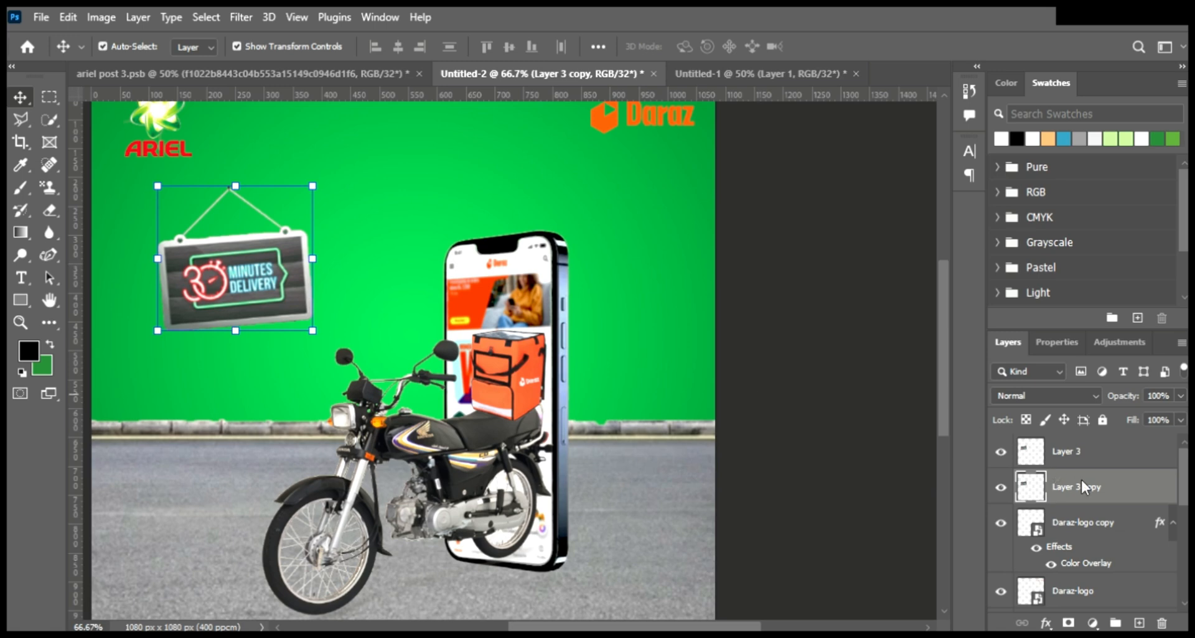
{"action": "left_click", "coordinate": [974, 38]}
{"action": "left_click", "coordinate": [591, 422]}
{"action": "left_click", "coordinate": [681, 349]}
{"action": "left_click", "coordinate": [541, 354]}
{"action": "left_click", "coordinate": [807, 121]}
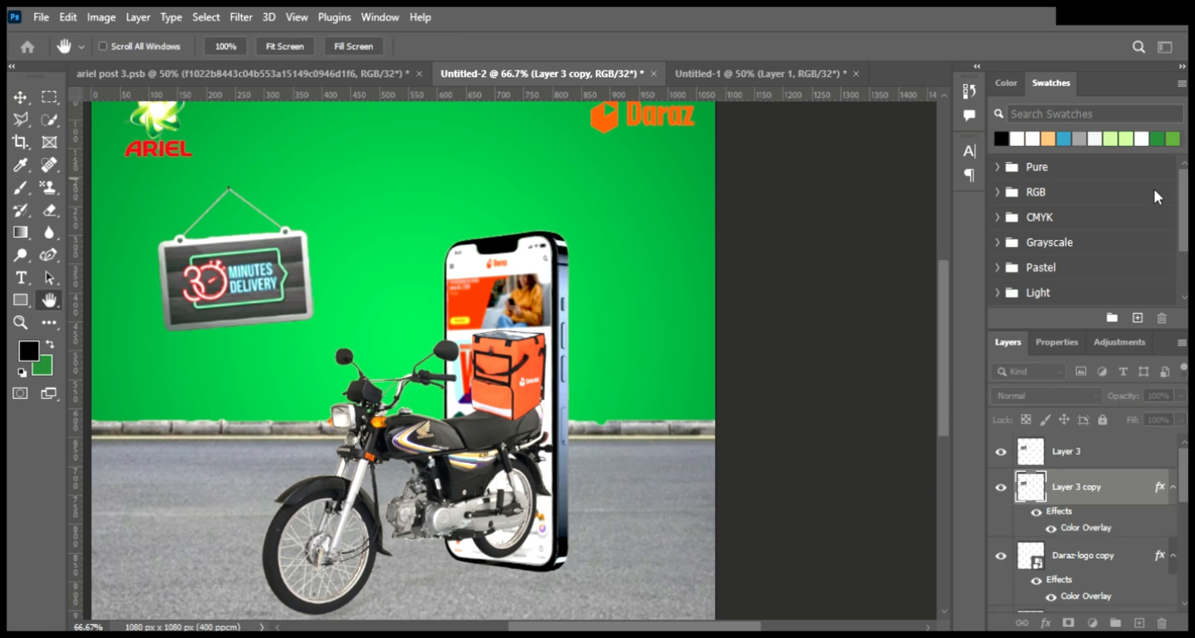
- Blur the black sign copy into a soft shadow behind the delivery sign
{"action": "left_click", "coordinate": [521, 306]}
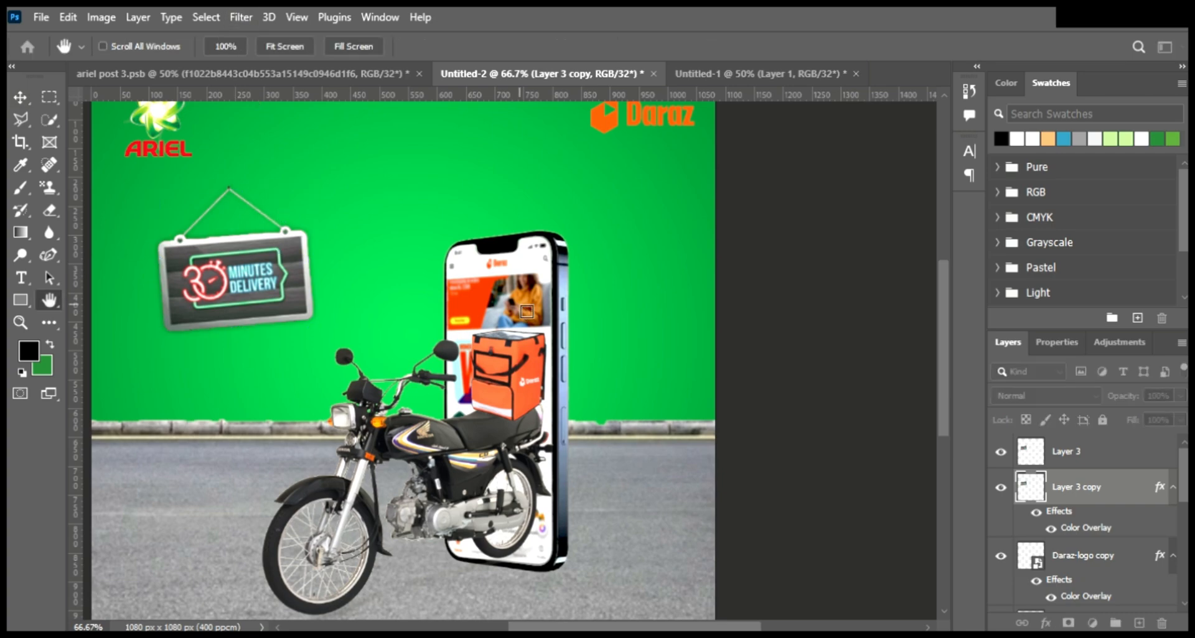
{"action": "key", "text": "Return"}
{"action": "left_click", "coordinate": [780, 328]}
- Copy the black halftone dot pattern from Untitled-1 into the poster
{"action": "scroll", "coordinate": [610, 367], "scroll_direction": "down", "scroll_amount": 2}
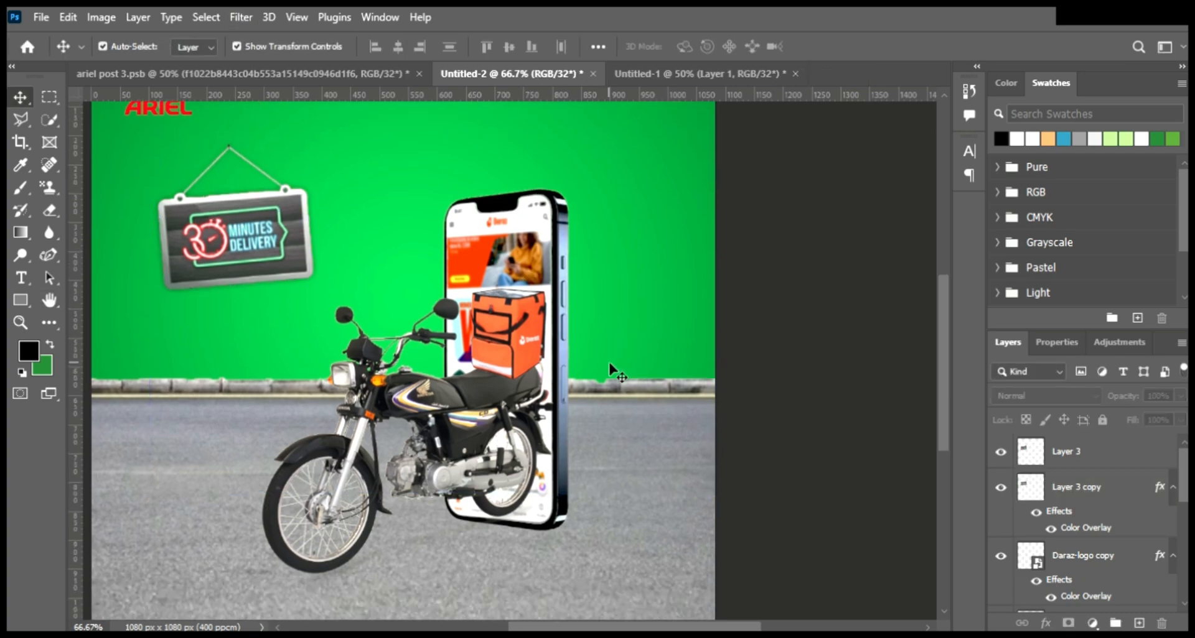
{"action": "scroll", "coordinate": [611, 367], "scroll_direction": "up", "scroll_amount": 3}
{"action": "key", "text": "ctrl+minus"}
{"action": "scroll", "coordinate": [611, 365], "scroll_direction": "down", "scroll_amount": 1}
{"action": "left_click", "coordinate": [659, 76]}
{"action": "left_click", "coordinate": [453, 273]}
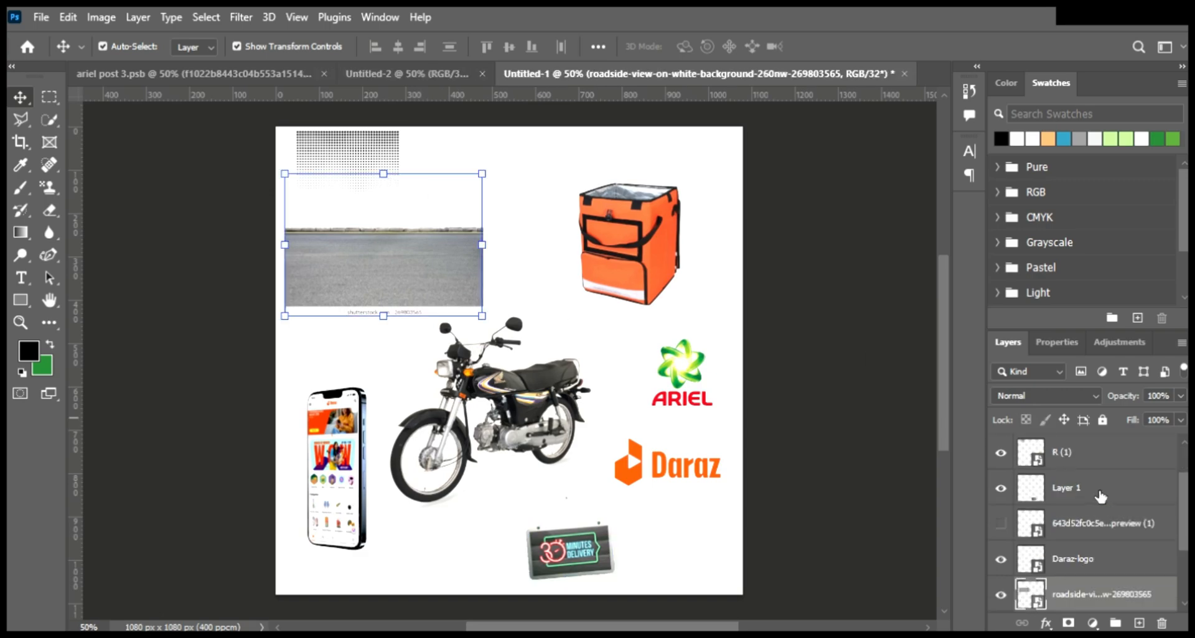
{"action": "scroll", "coordinate": [1099, 495], "scroll_direction": "down", "scroll_amount": 2}
{"action": "left_click", "coordinate": [1103, 500]}
{"action": "left_click", "coordinate": [349, 137]}
{"action": "left_click_drag", "start_coordinate": [349, 138], "coordinate": [427, 193]}
{"action": "left_click_drag", "start_coordinate": [376, 237], "coordinate": [214, 381]}
- Scale the halftone pattern to about 3.43% and position it across the full width of the poster's upper half
{"action": "left_click_drag", "start_coordinate": [480, 353], "coordinate": [696, 486]}
{"action": "left_click_drag", "start_coordinate": [476, 210], "coordinate": [471, 139]}
{"action": "left_click_drag", "start_coordinate": [456, 270], "coordinate": [458, 222]}
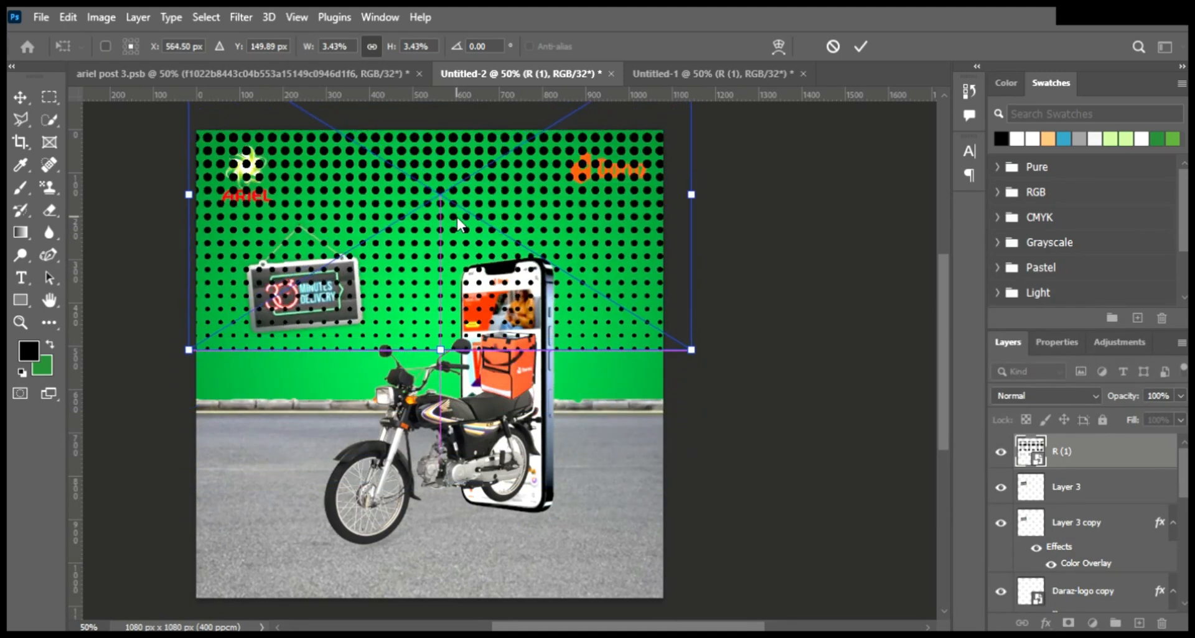
{"action": "left_click", "coordinate": [861, 46]}
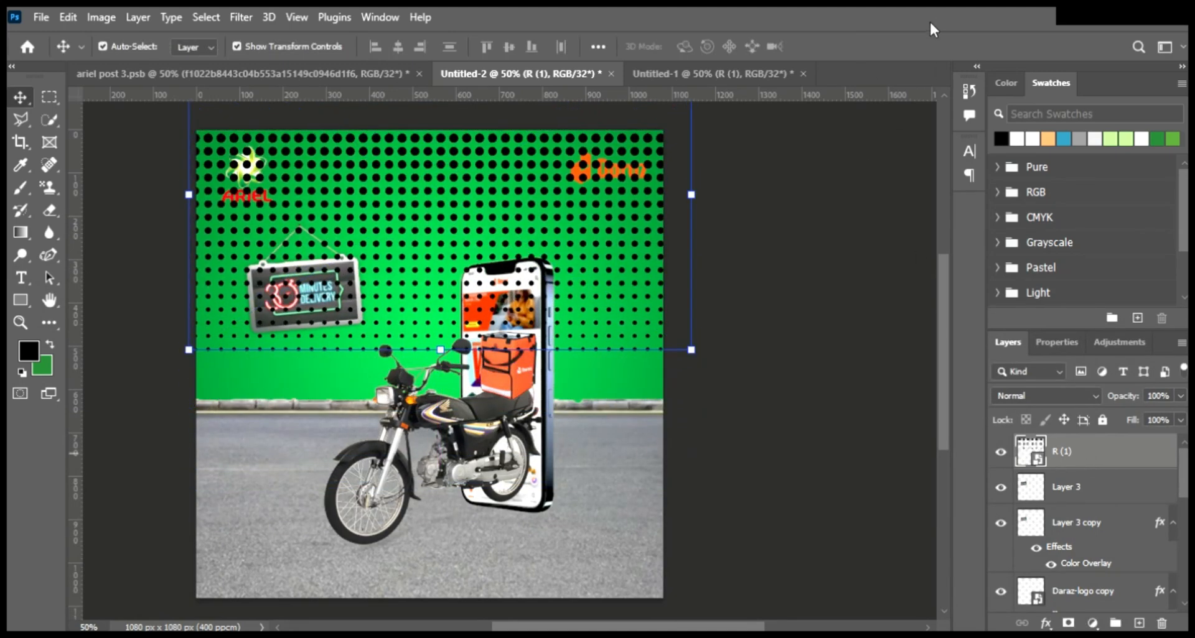
- Apply a white Color Overlay to the halftone layer R (1)
{"action": "double_click", "coordinate": [1113, 452]}
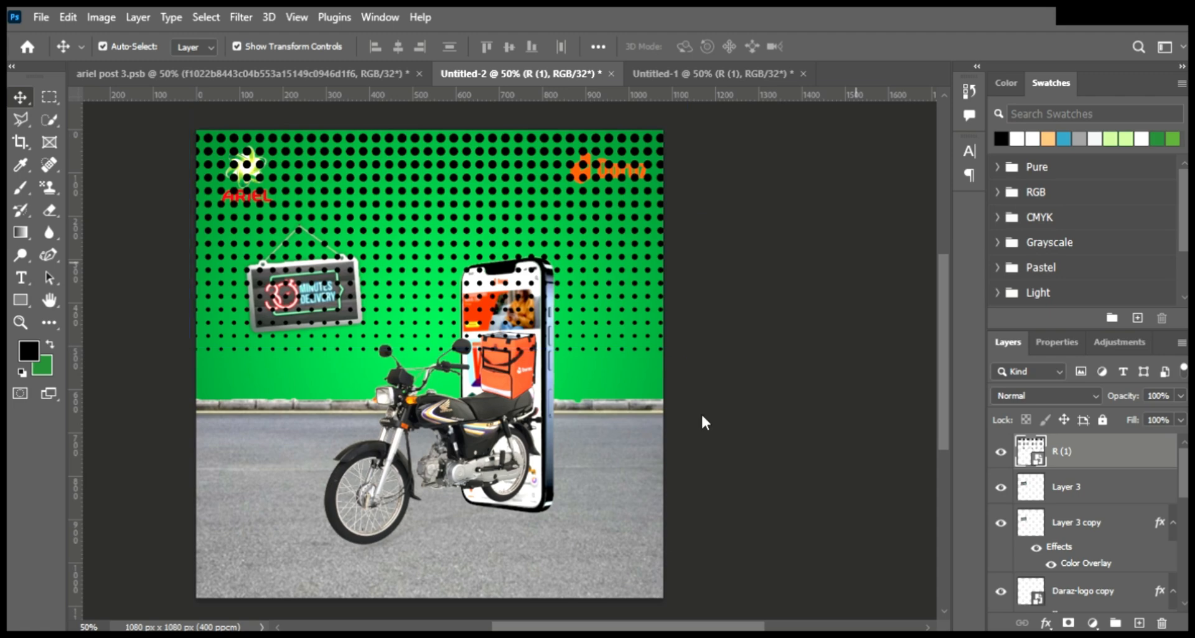
{"action": "left_click", "coordinate": [701, 412]}
{"action": "left_click", "coordinate": [927, 262]}
{"action": "left_click_drag", "start_coordinate": [653, 376], "coordinate": [652, 181]}
{"action": "left_click", "coordinate": [1094, 180]}
{"action": "left_click", "coordinate": [1095, 212]}
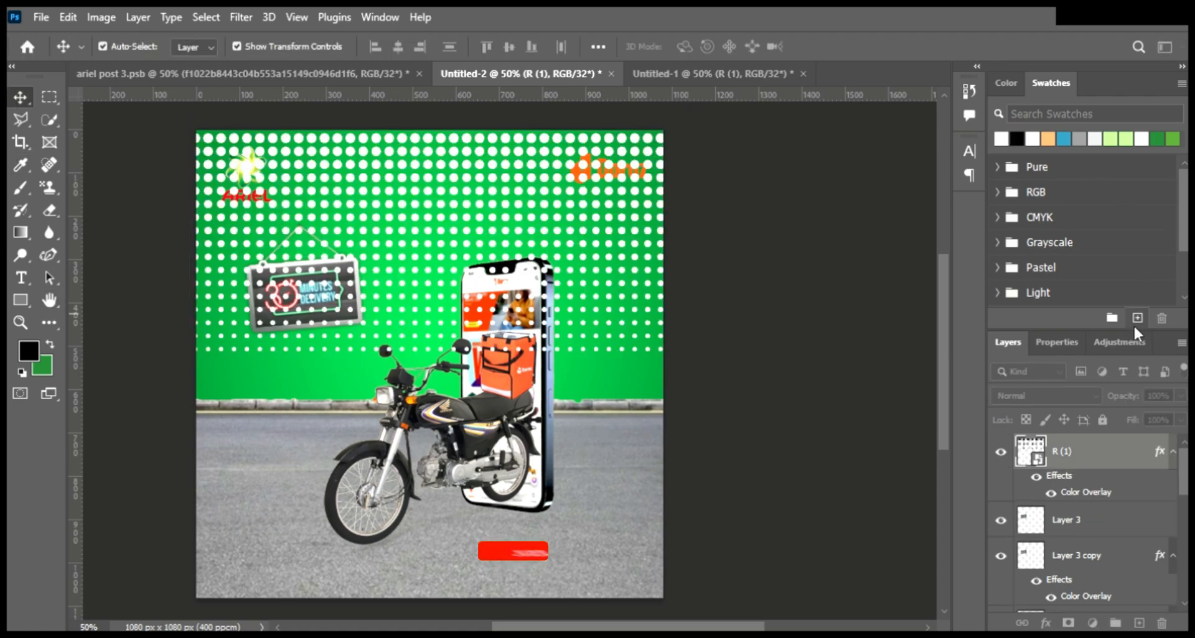
- Move the halftone layer down the stack to sit below Group 1 and above the roadside layer
{"action": "key", "text": "ctrl+bracketleft"}
{"action": "key", "text": "ctrl+bracketleft"}
{"action": "key", "text": "ctrl+bracketleft"}
{"action": "key", "text": "ctrl+bracketleft"}
{"action": "key", "text": "ctrl+bracketleft"}
{"action": "key", "text": "ctrl+bracketleft"}
{"action": "key", "text": "ctrl+bracketleft"}
{"action": "key", "text": "ctrl+bracketleft"}
{"action": "key", "text": "ctrl+bracketright"}
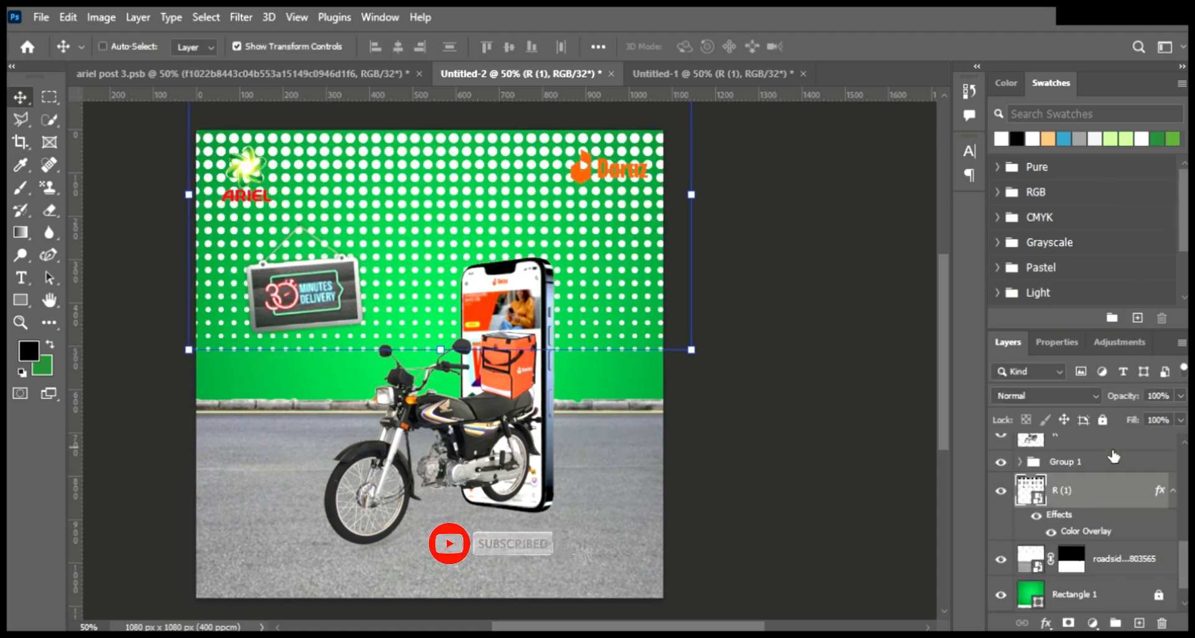
- Set the opacity of the halftone layer to 1%
{"action": "left_click_drag", "start_coordinate": [1068, 398], "coordinate": [1119, 401]}
{"action": "left_click", "coordinate": [1129, 403]}
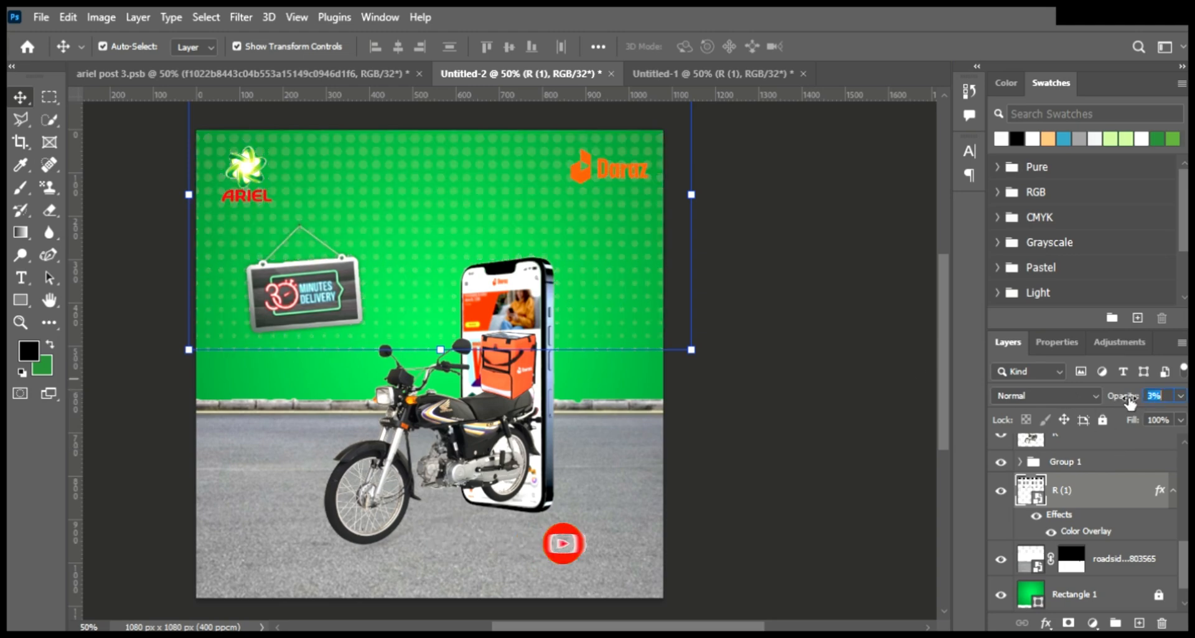
{"action": "key", "text": "shift+Up"}
{"action": "key", "text": "shift+Up"}
{"action": "key", "text": "shift+Up"}
{"action": "key", "text": "shift+Down"}
{"action": "key", "text": "shift+Down"}
{"action": "key", "text": "shift+Down"}
{"action": "key", "text": "Down"}
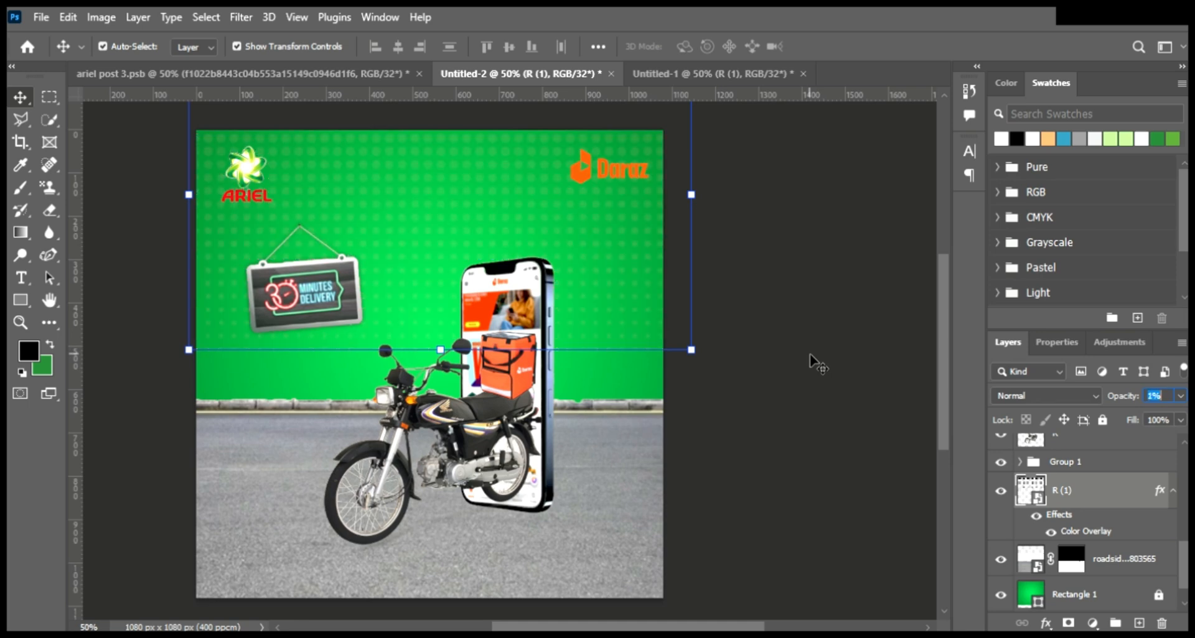
{"action": "left_click", "coordinate": [811, 355]}
- Add a Curves adjustment clipped to the roadside layer and darken the midtones with a point at input 148, output 105
{"action": "left_click_drag", "start_coordinate": [558, 458], "coordinate": [558, 463]}
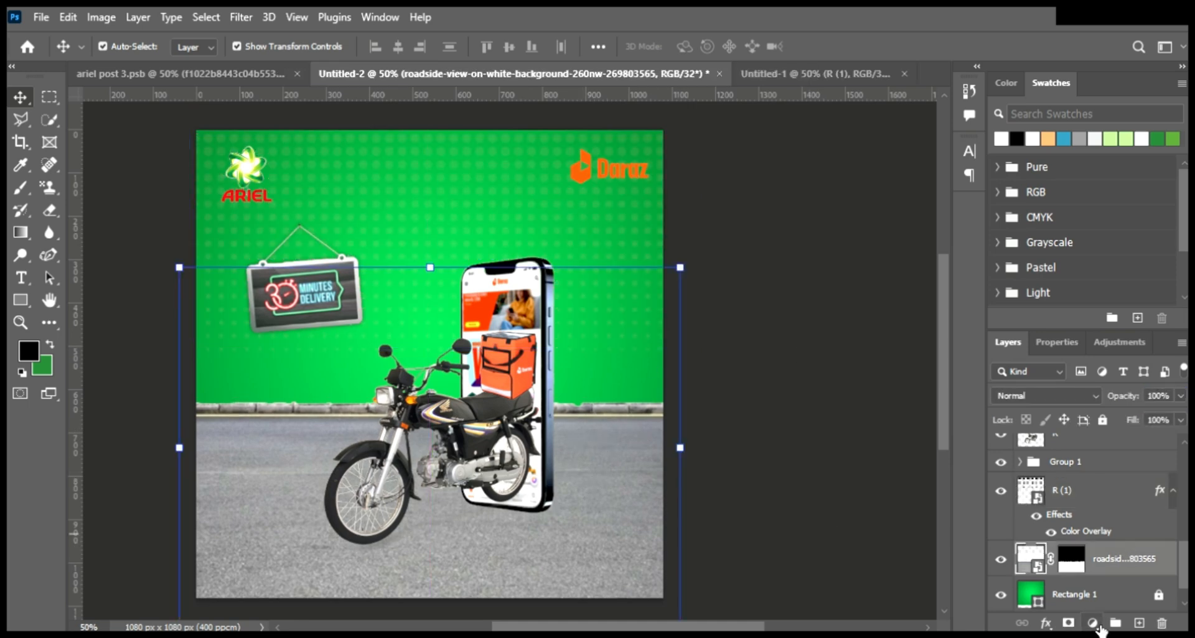
{"action": "left_click", "coordinate": [1095, 368]}
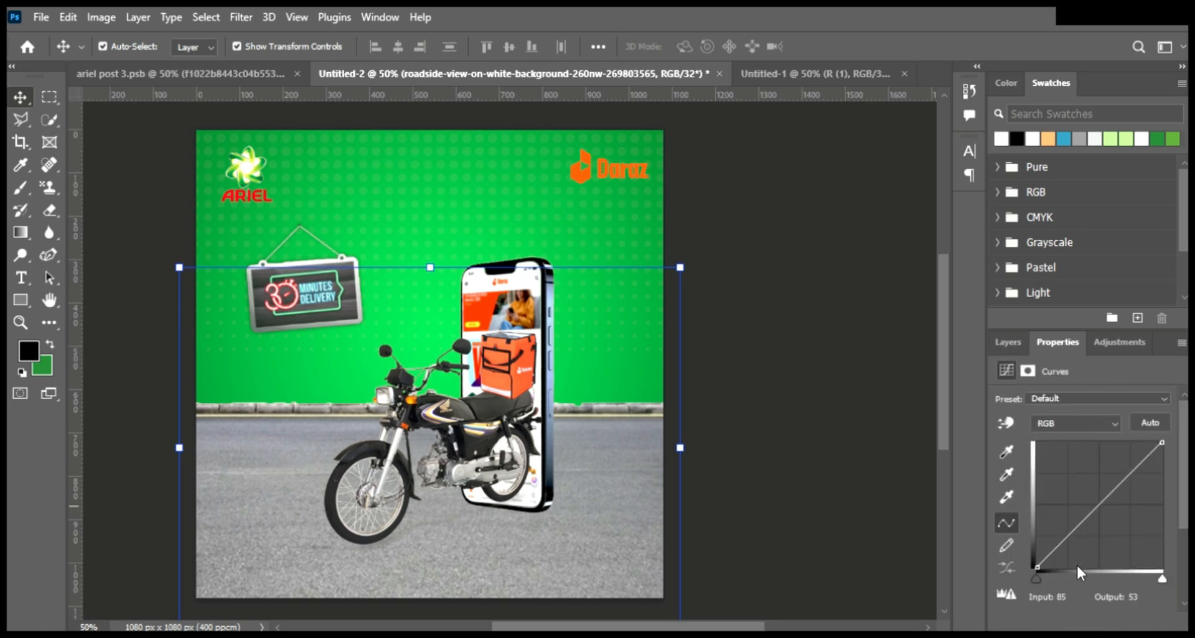
{"action": "left_click", "coordinate": [1061, 623]}
{"action": "left_click_drag", "start_coordinate": [1108, 517], "coordinate": [1117, 524]}
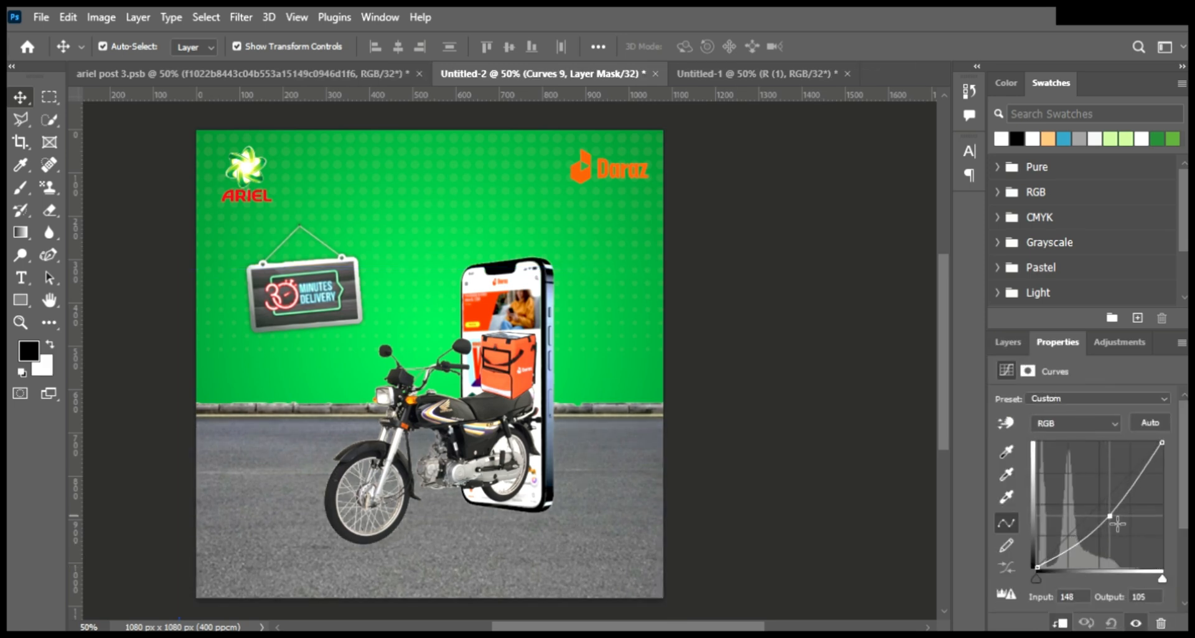
- Add a Levels adjustment clipped to the roadside layer and set its shadow input level to 8
{"action": "left_click", "coordinate": [1018, 341]}
{"action": "left_click", "coordinate": [1086, 622]}
{"action": "left_click", "coordinate": [1103, 439]}
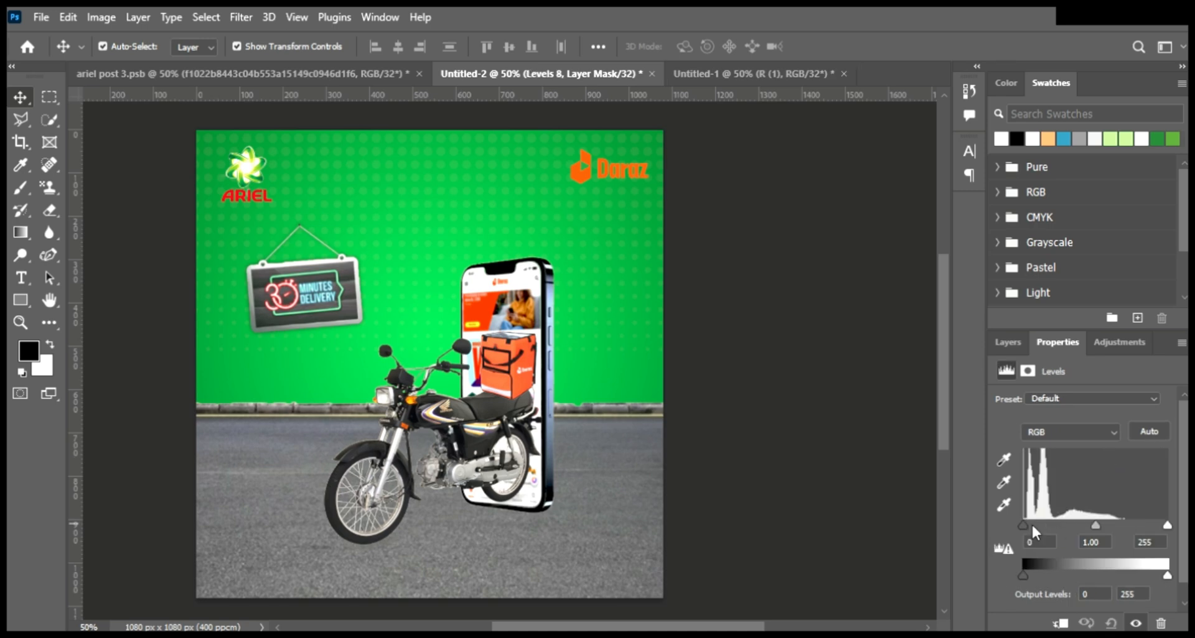
{"action": "left_click_drag", "start_coordinate": [1024, 522], "coordinate": [1026, 523]}
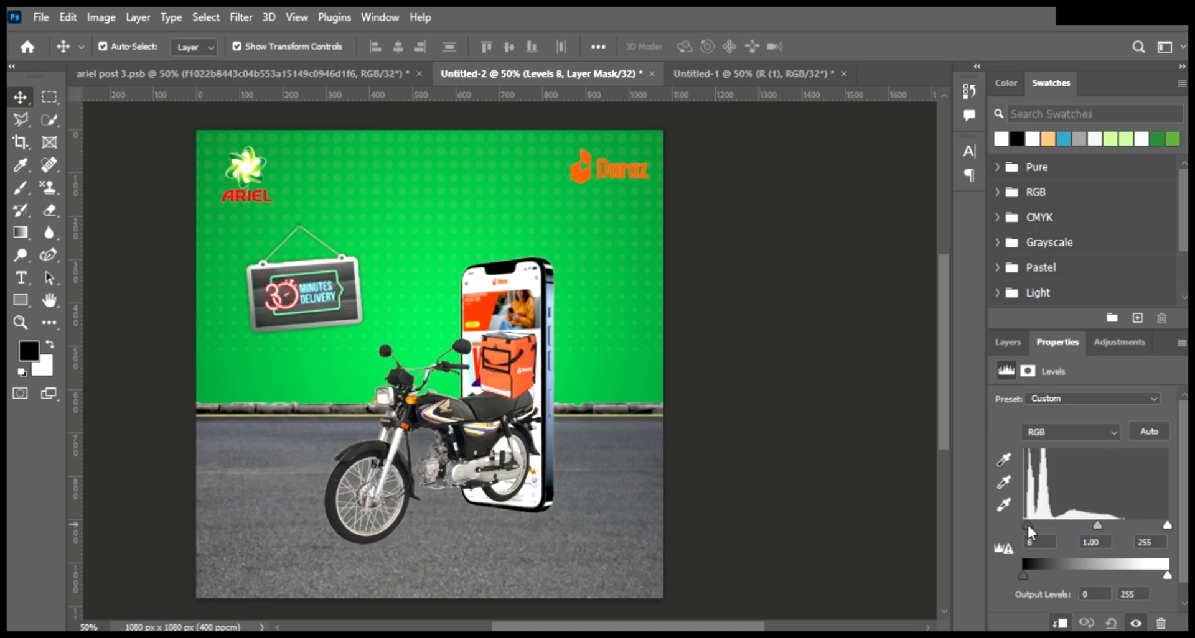
{"action": "left_click", "coordinate": [1008, 342]}
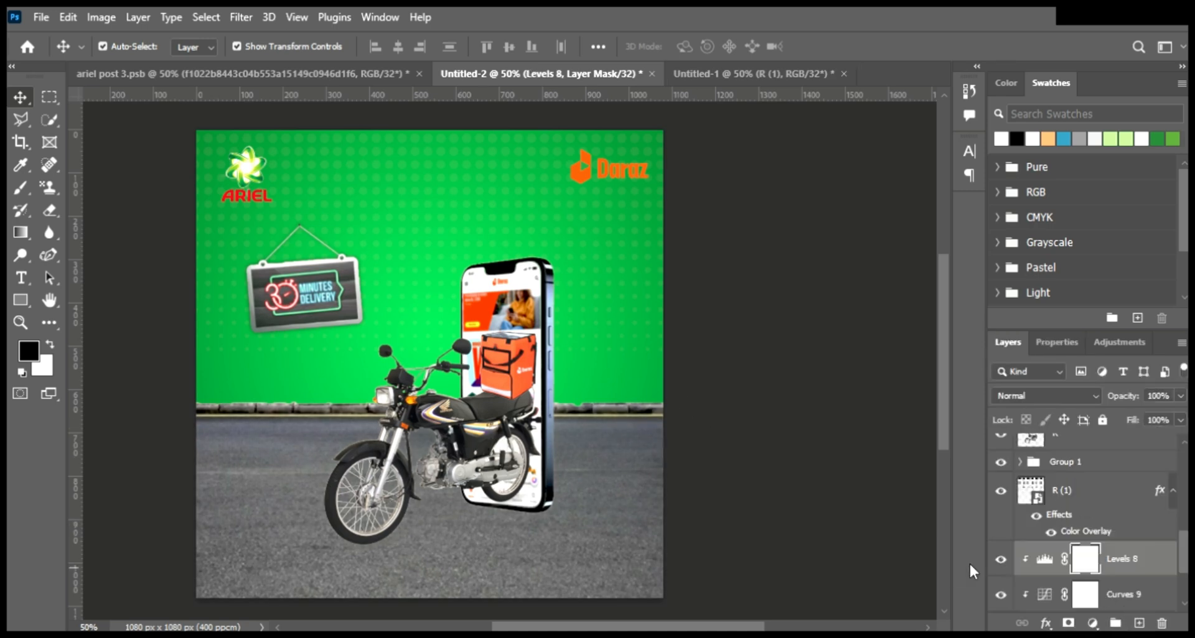
- Paint soft black strokes on the masks of the roadside's Levels and Curves adjustments, and lock both adjustment layers
{"action": "key", "text": "b"}
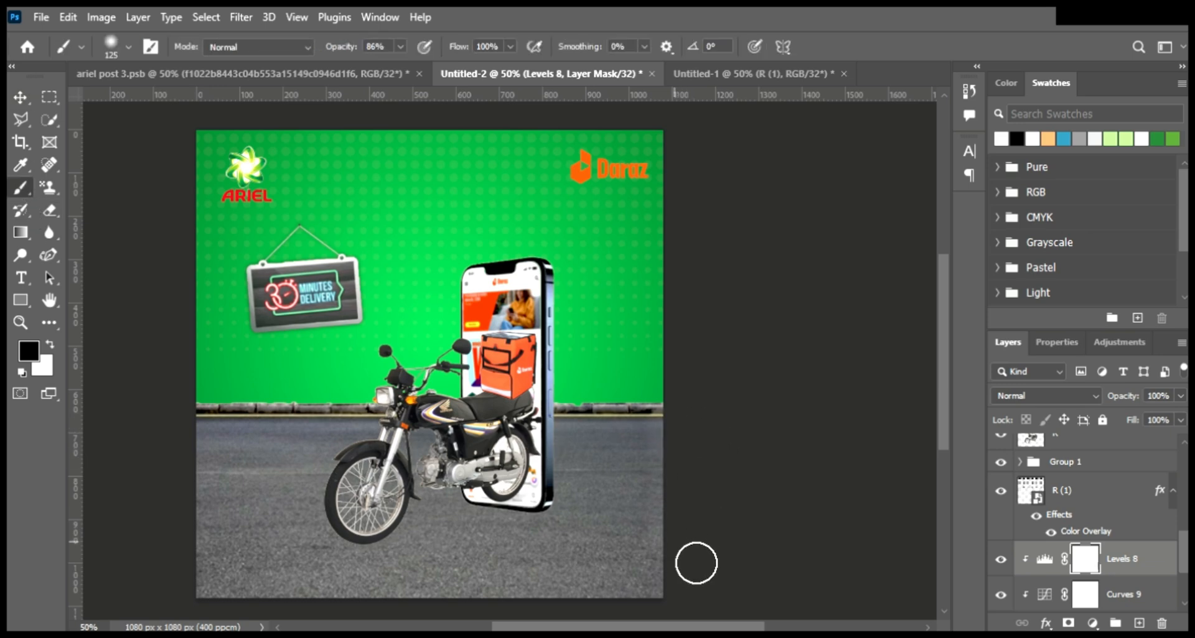
{"action": "scroll", "coordinate": [697, 563], "scroll_direction": "down", "scroll_amount": 3}
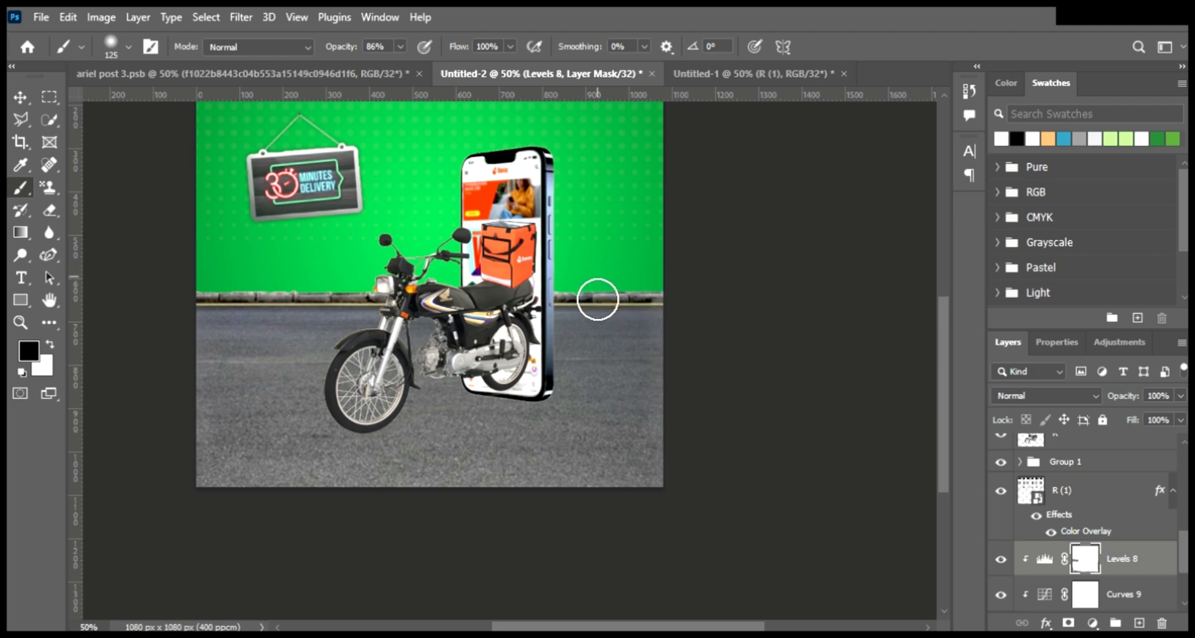
{"action": "left_click", "coordinate": [1109, 604]}
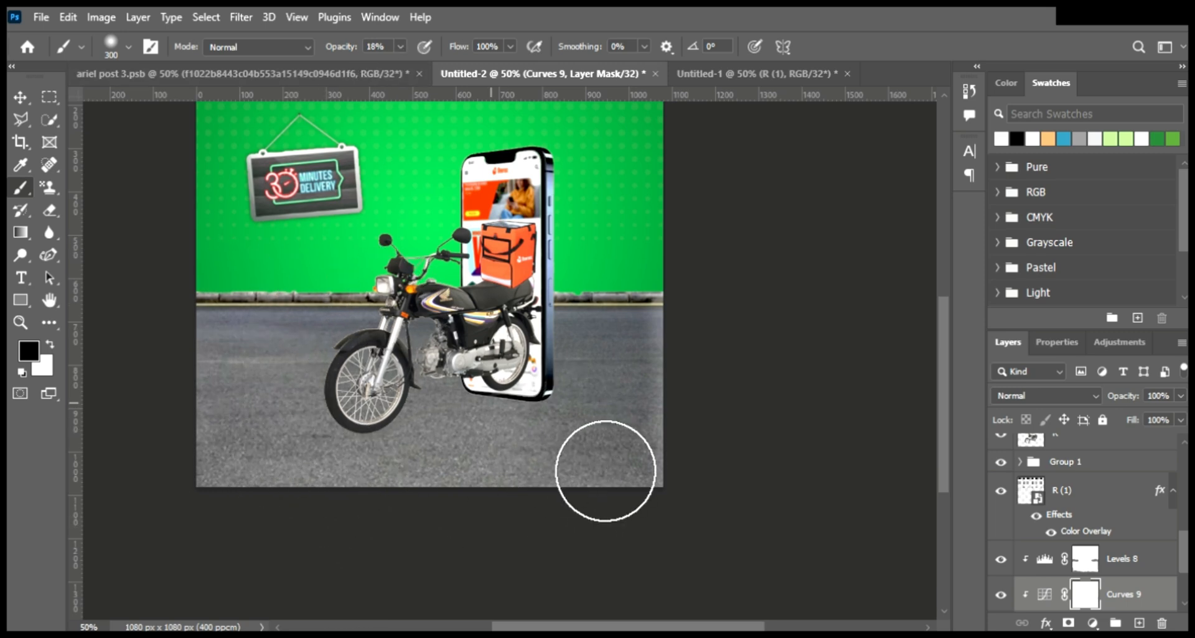
{"action": "key", "text": "v"}
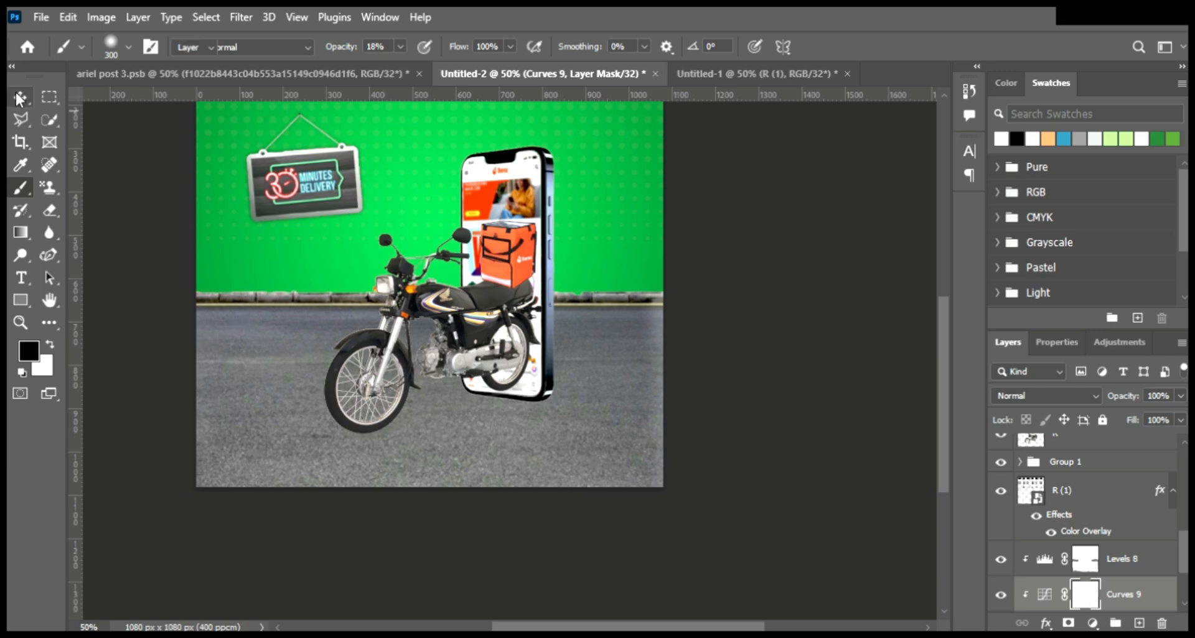
{"action": "left_click", "coordinate": [1085, 558]}
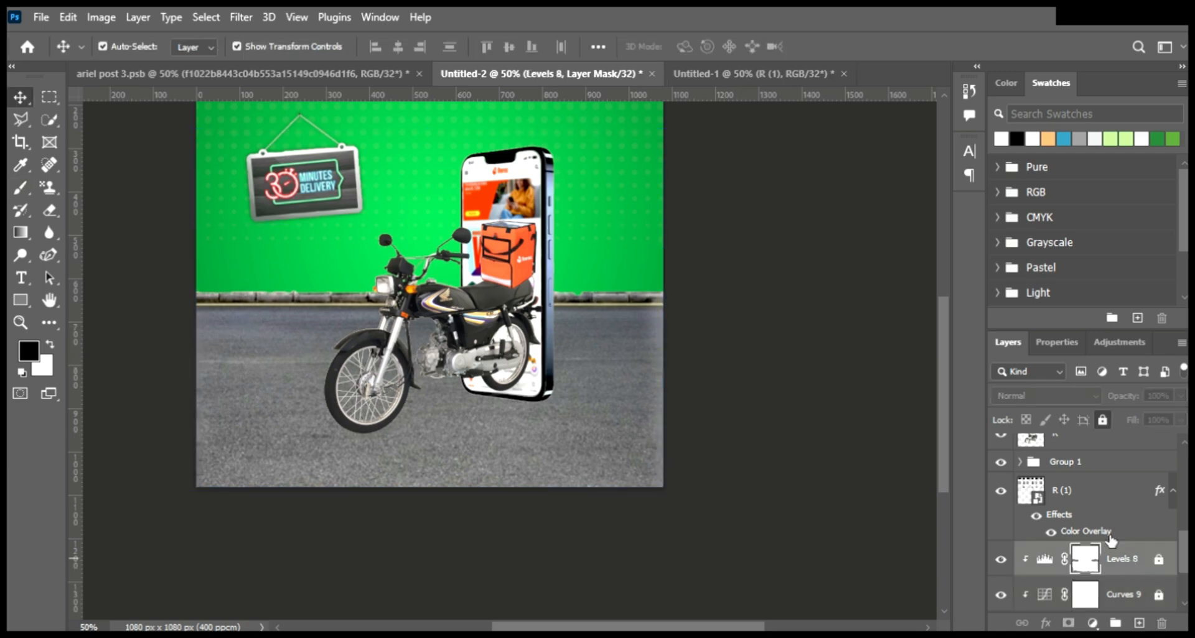
- Add a Curves adjustment clipped to the motorcycle layer and slightly darken its midtones
{"action": "left_click", "coordinate": [460, 333]}
{"action": "left_click", "coordinate": [1111, 399]}
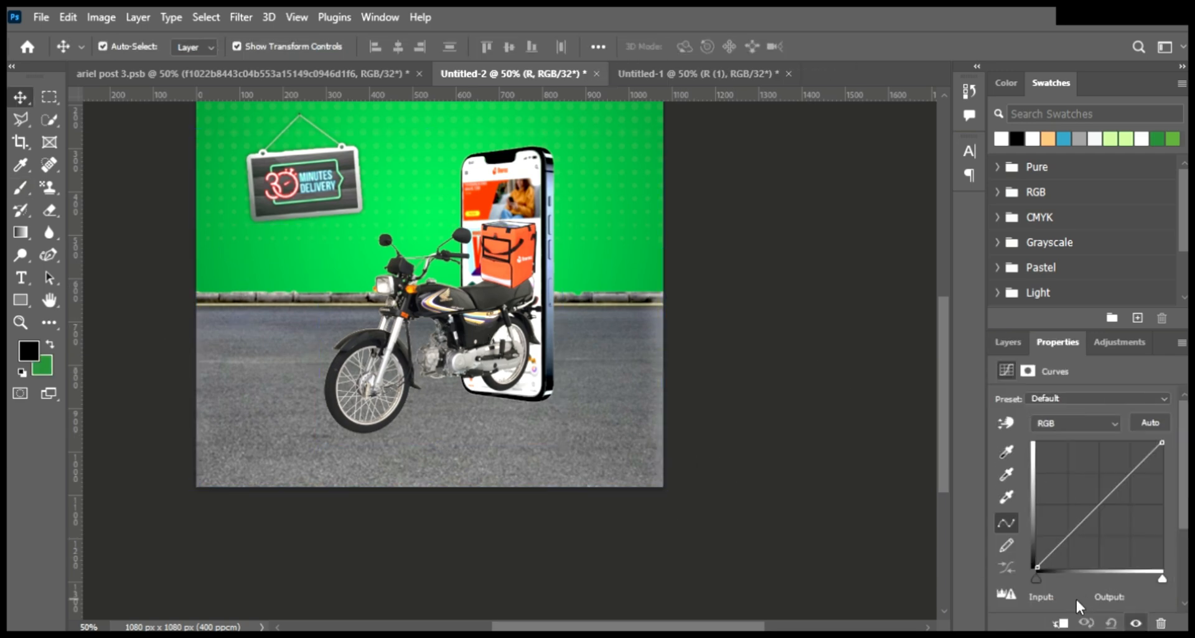
{"action": "left_click", "coordinate": [1061, 623]}
{"action": "left_click_drag", "start_coordinate": [1093, 512], "coordinate": [1105, 513]}
{"action": "key", "text": "F7"}
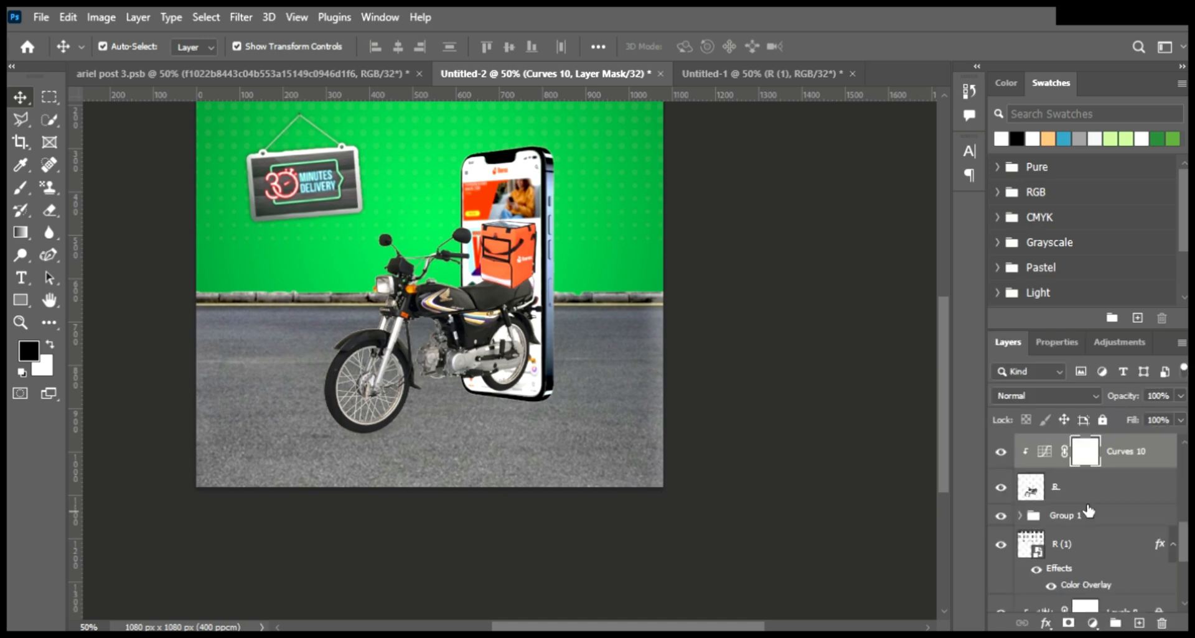
- Add a Levels adjustment clipped to the motorcycle layer and fine-tune its shadow input level
{"action": "left_click", "coordinate": [1092, 624]}
{"action": "left_click", "coordinate": [1093, 399]}
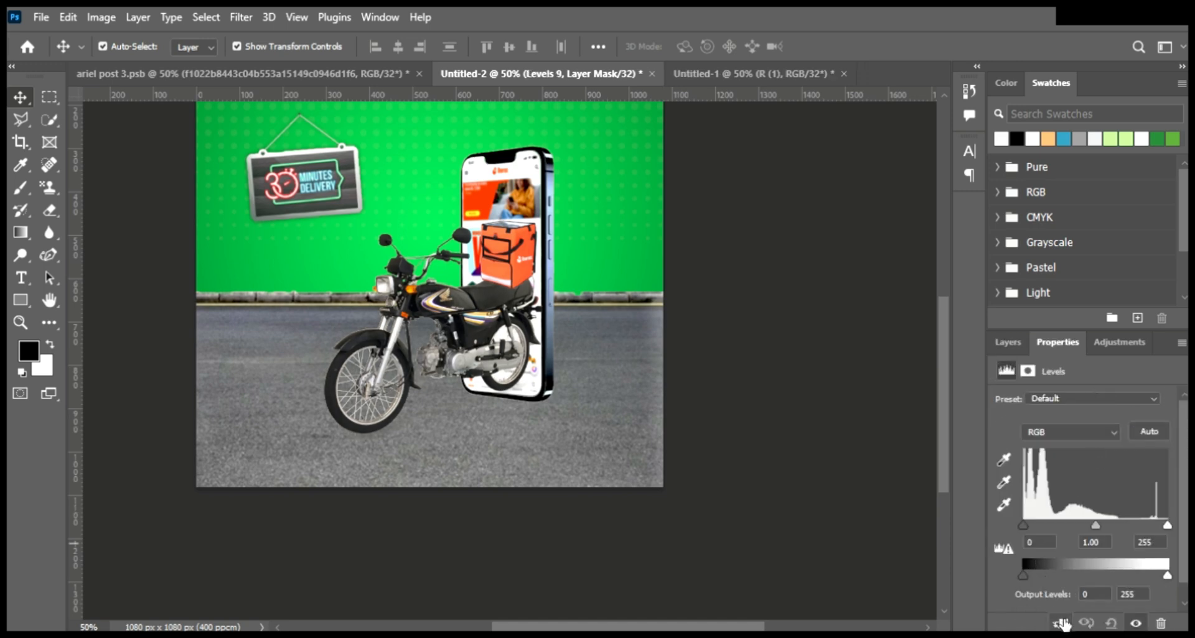
{"action": "mouse_move", "coordinate": [1024, 525]}
{"action": "left_mouse_down"}
{"action": "mouse_move", "coordinate": [1011, 522]}
{"action": "mouse_move", "coordinate": [1021, 527]}
{"action": "left_mouse_up"}
{"action": "left_click", "coordinate": [1015, 345]}
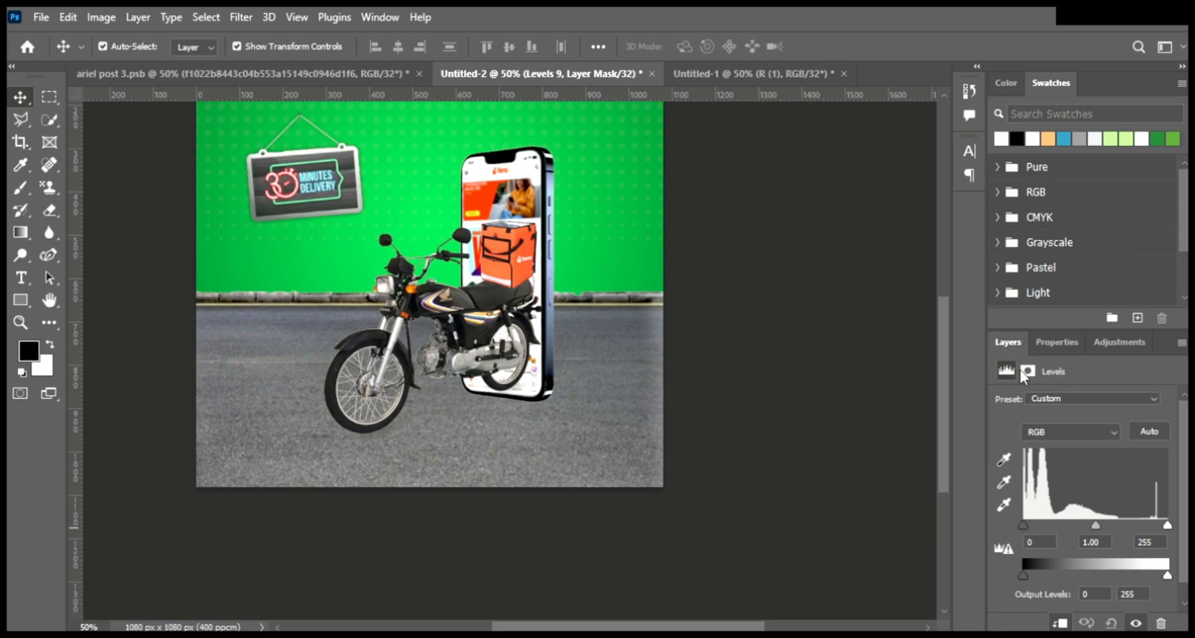
- Add a Curves adjustment clipped to the delivery bag with a point at input 134, output 117, plus a clipped Levels adjustment
{"action": "left_click", "coordinate": [507, 252]}
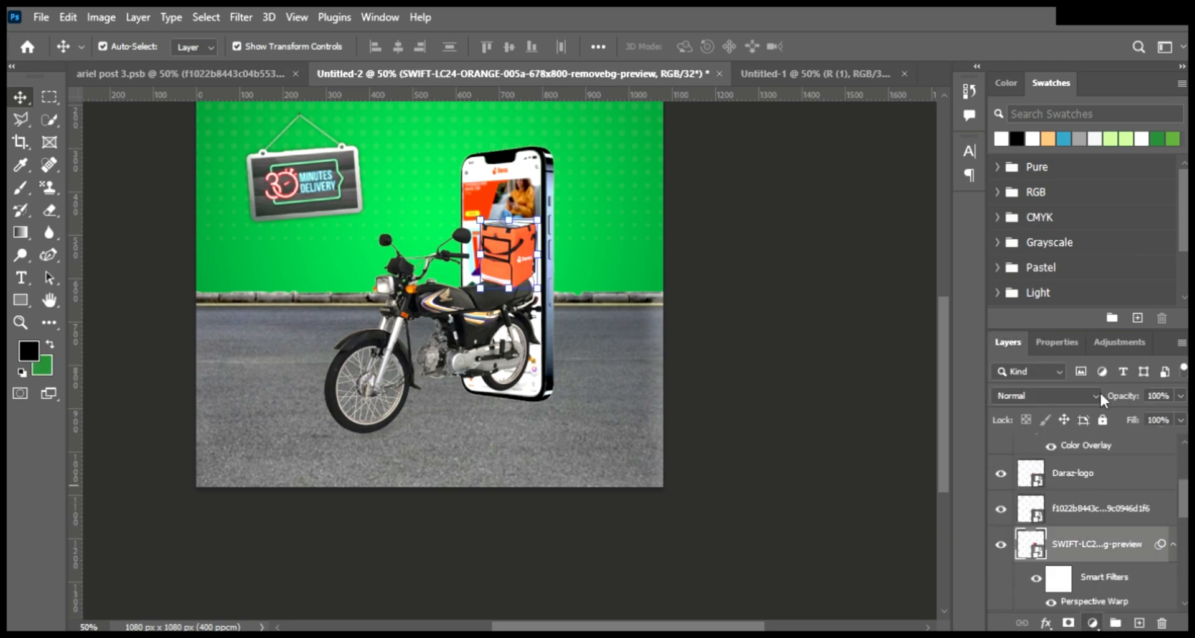
{"action": "left_click", "coordinate": [1100, 395]}
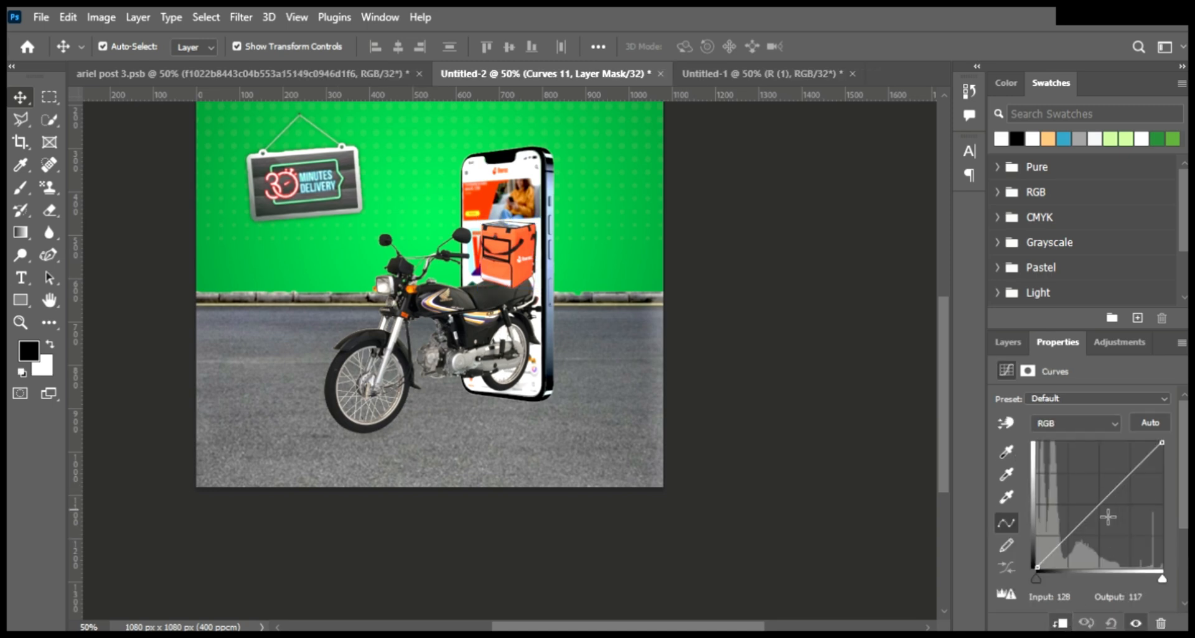
{"action": "left_click_drag", "start_coordinate": [1108, 517], "coordinate": [1111, 518]}
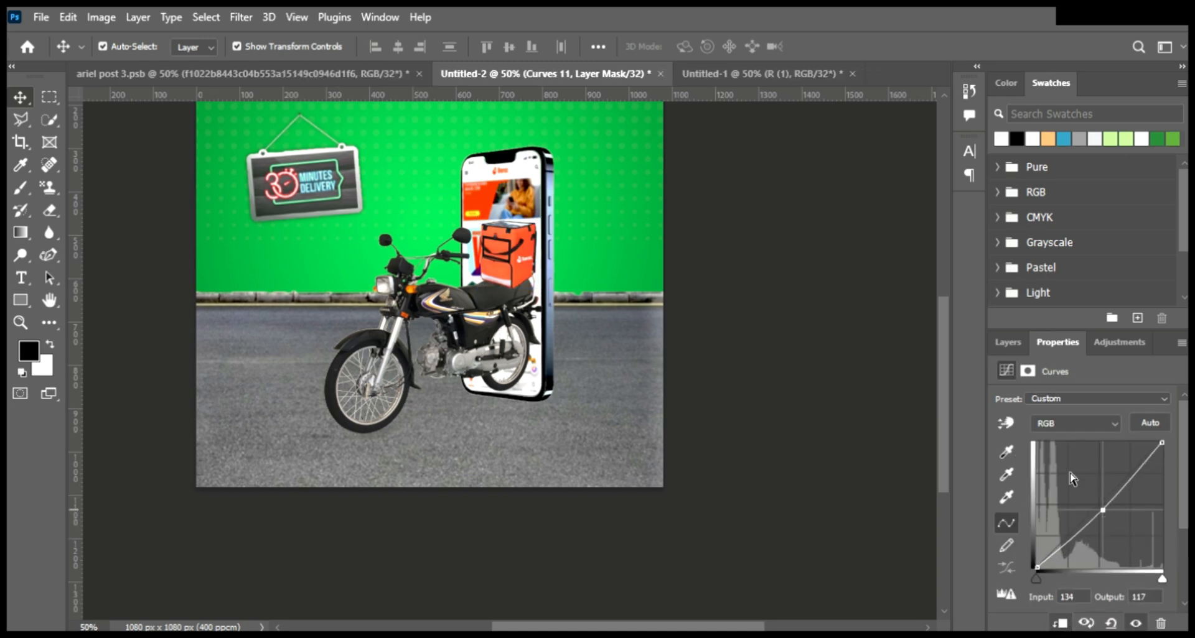
{"action": "key", "text": "F7"}
{"action": "left_click", "coordinate": [1102, 381]}
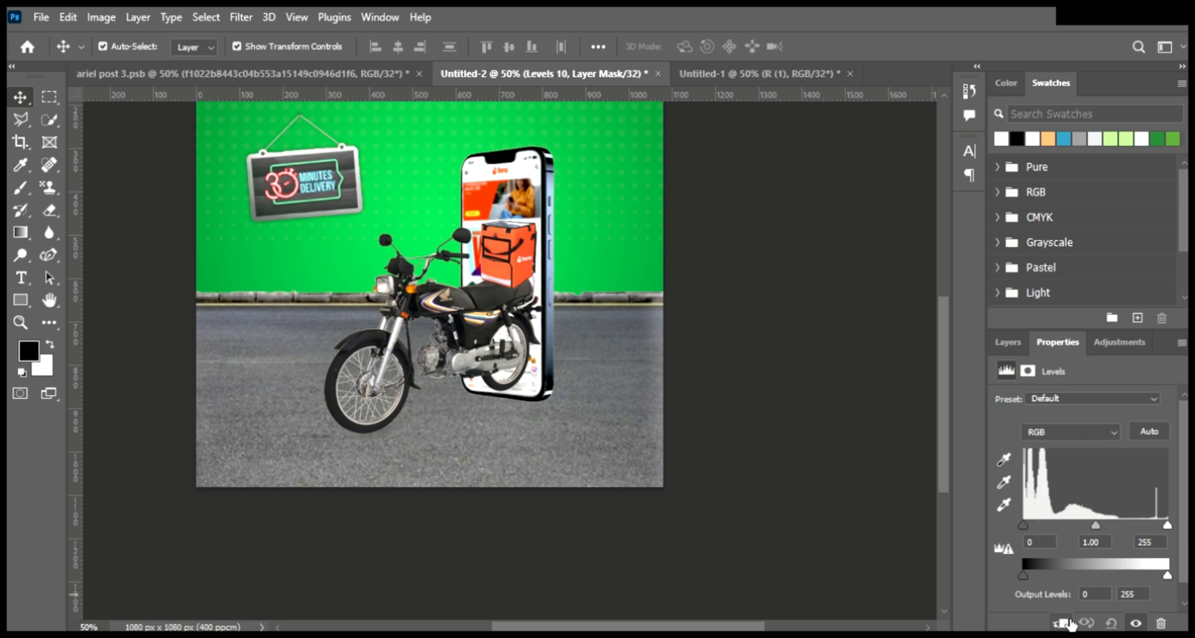
{"action": "left_click", "coordinate": [1007, 342]}
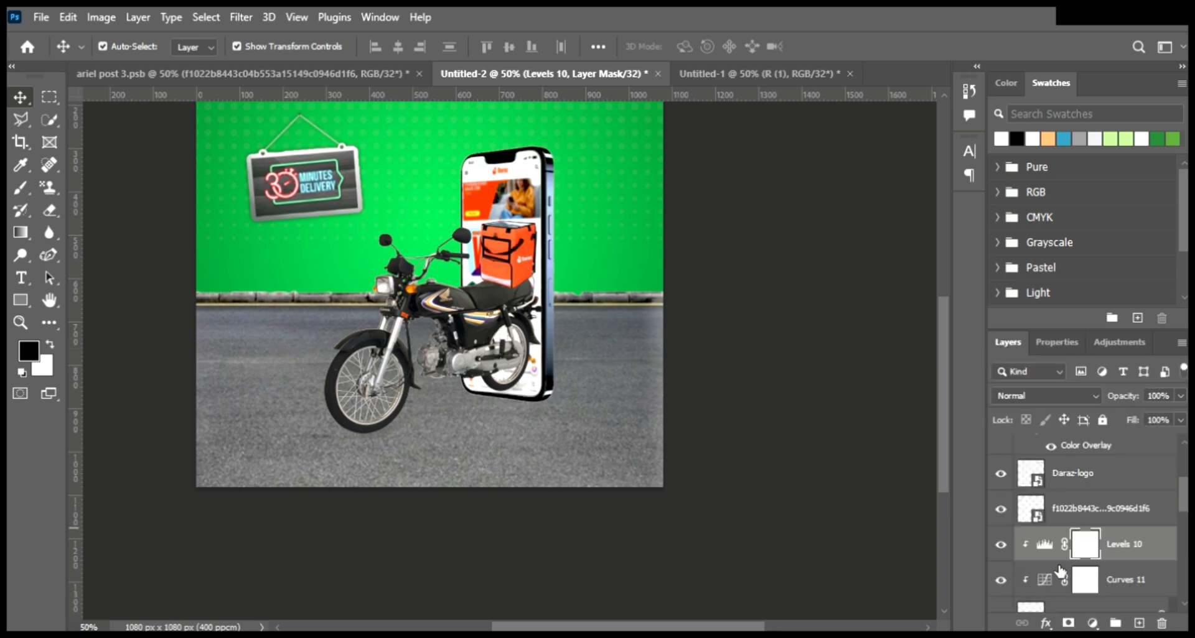
- Select Layer 4 beneath the bag and prepare the flattened brush tip at 125 px with a 90° angle
{"action": "scroll", "coordinate": [1088, 566], "scroll_direction": "down", "scroll_amount": 3}
{"action": "left_click", "coordinate": [1090, 594]}
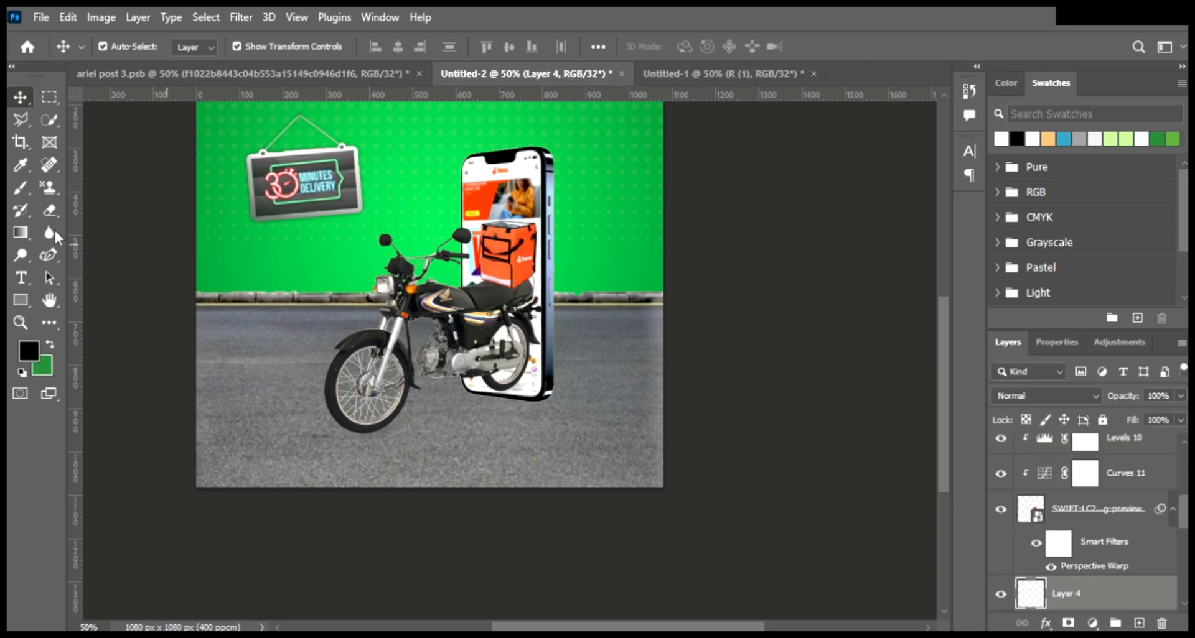
{"action": "key", "text": "b"}
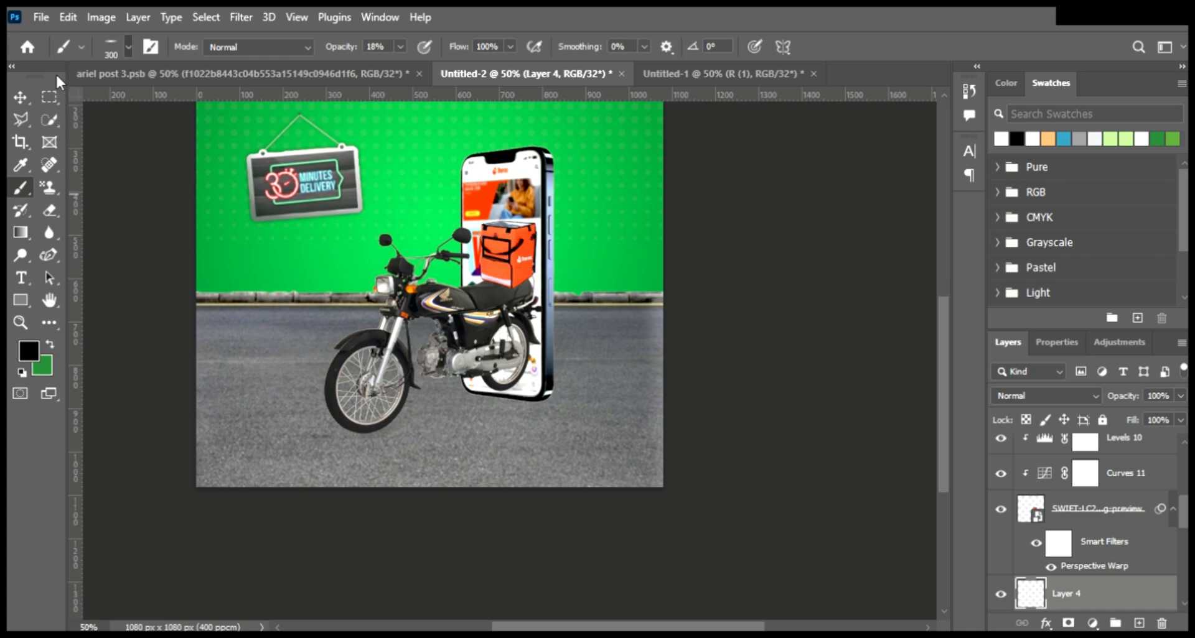
{"action": "key", "text": "shift+Left"}
{"action": "key", "text": "shift+Left"}
{"action": "key", "text": "shift+Left"}
{"action": "key", "text": "shift+Left"}
{"action": "key", "text": "shift+Left"}
{"action": "key", "text": "shift+Left"}
{"action": "key", "text": "bracketleft"}
{"action": "key", "text": "bracketleft"}
{"action": "key", "text": "bracketleft"}
{"action": "key", "text": "bracketleft"}
{"action": "key", "text": "bracketleft"}
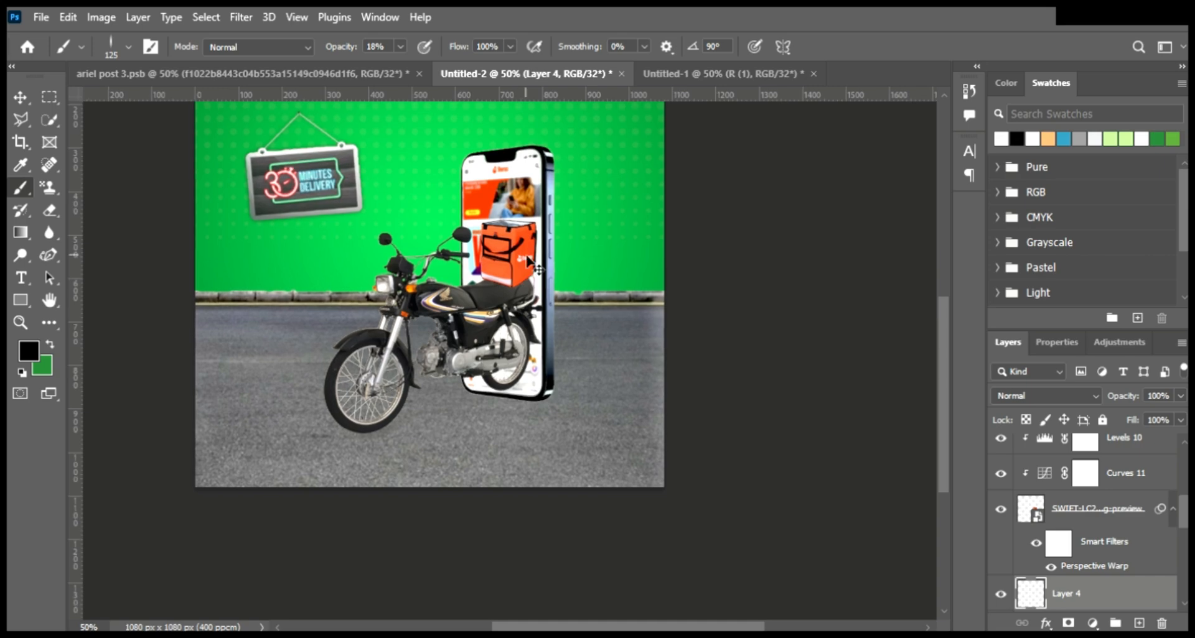
- Add a new layer directly below the bag and paint a black shadow behind the bag with the brush at 100% opacity
{"action": "scroll", "coordinate": [521, 335], "scroll_direction": "up", "scroll_amount": 2}
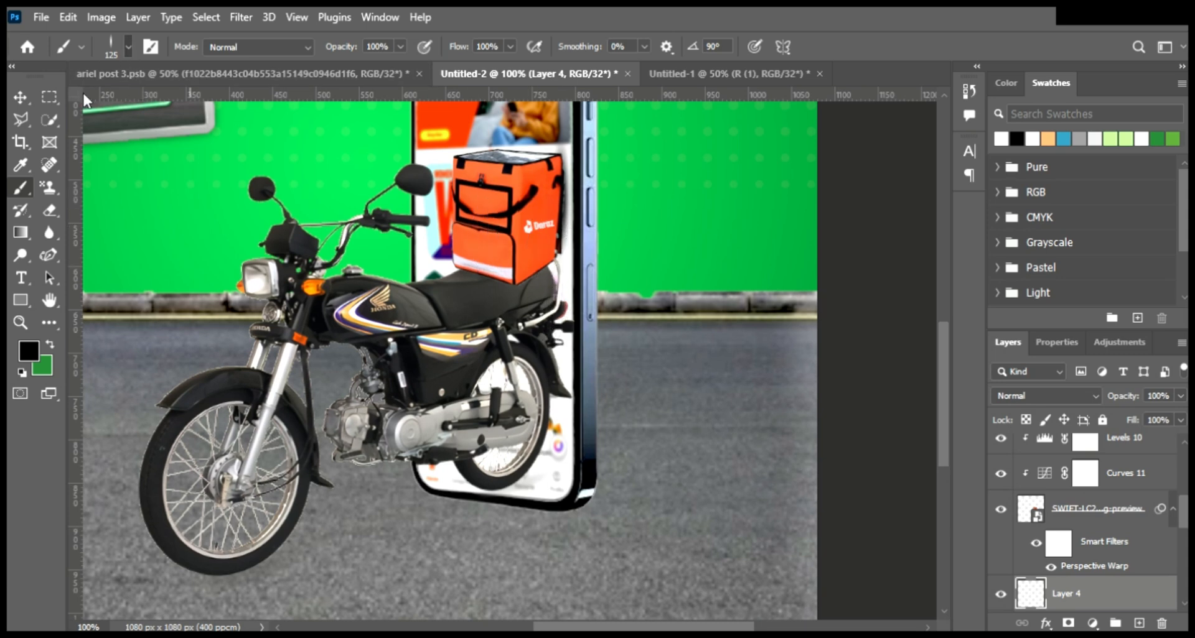
{"action": "left_click", "coordinate": [1139, 623]}
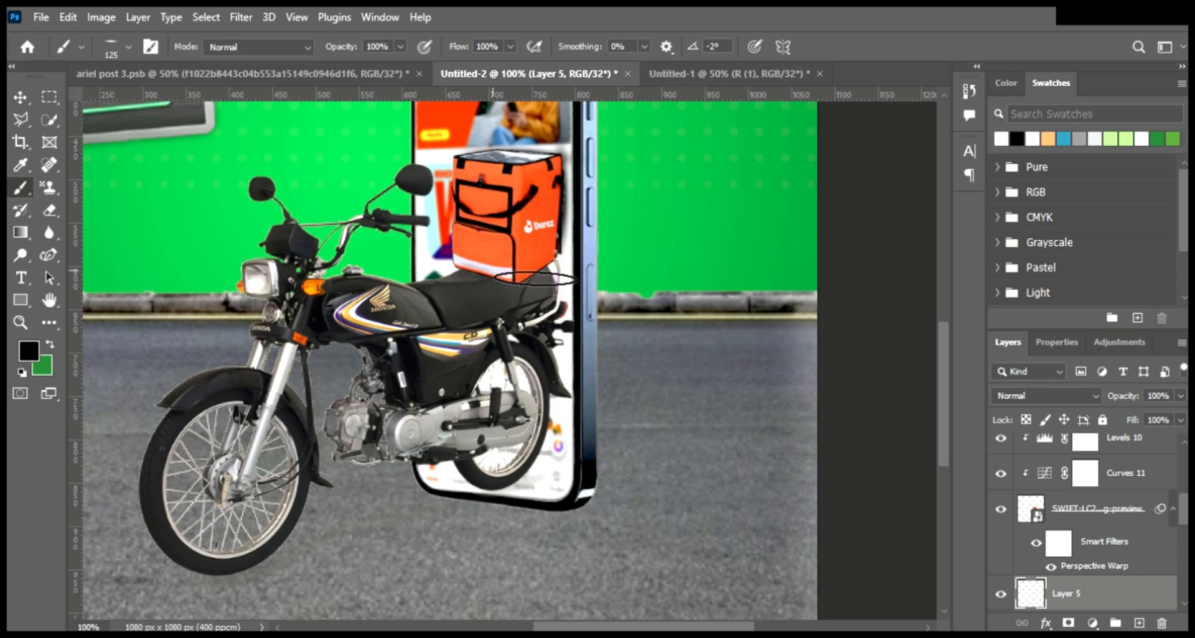
{"action": "left_click", "coordinate": [21, 97]}
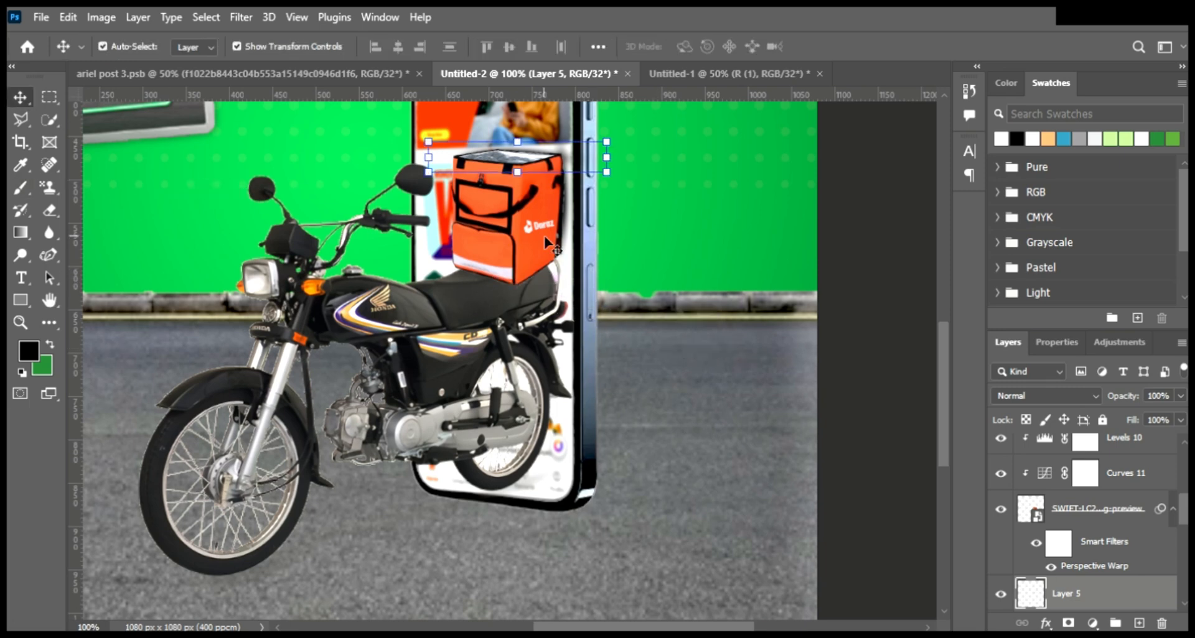
- Transform the delivery bag with a slight rotation and nudge it up and to the right onto the motorcycle seat
{"action": "left_click", "coordinate": [515, 254]}
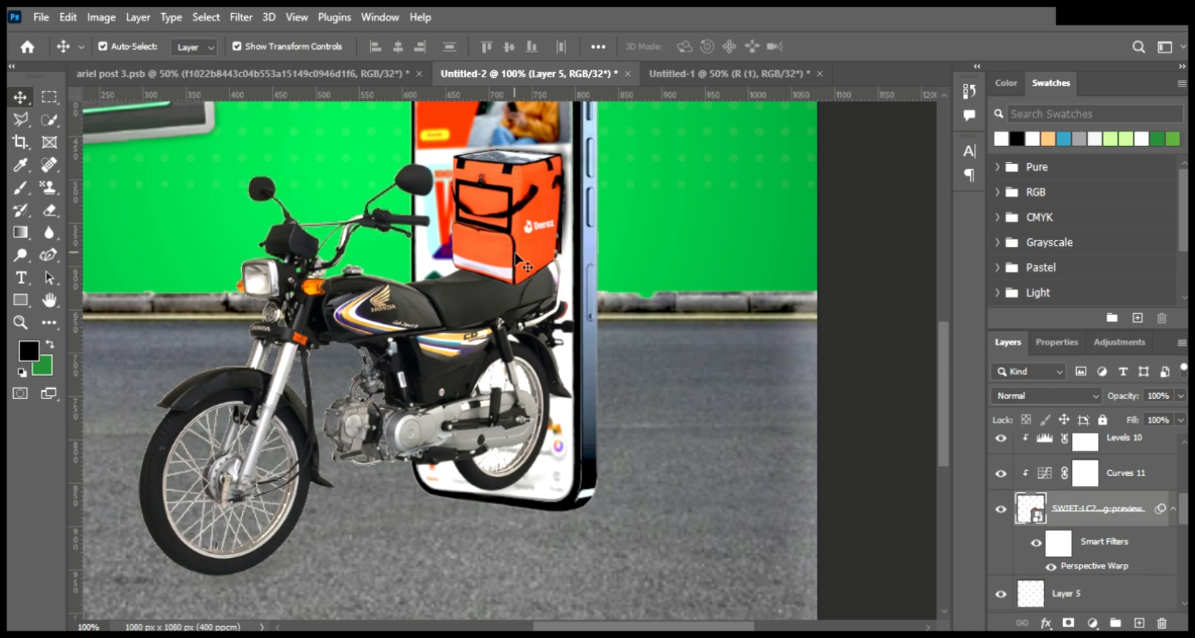
{"action": "key", "text": "ctrl+t"}
{"action": "left_click_drag", "start_coordinate": [593, 252], "coordinate": [525, 252]}
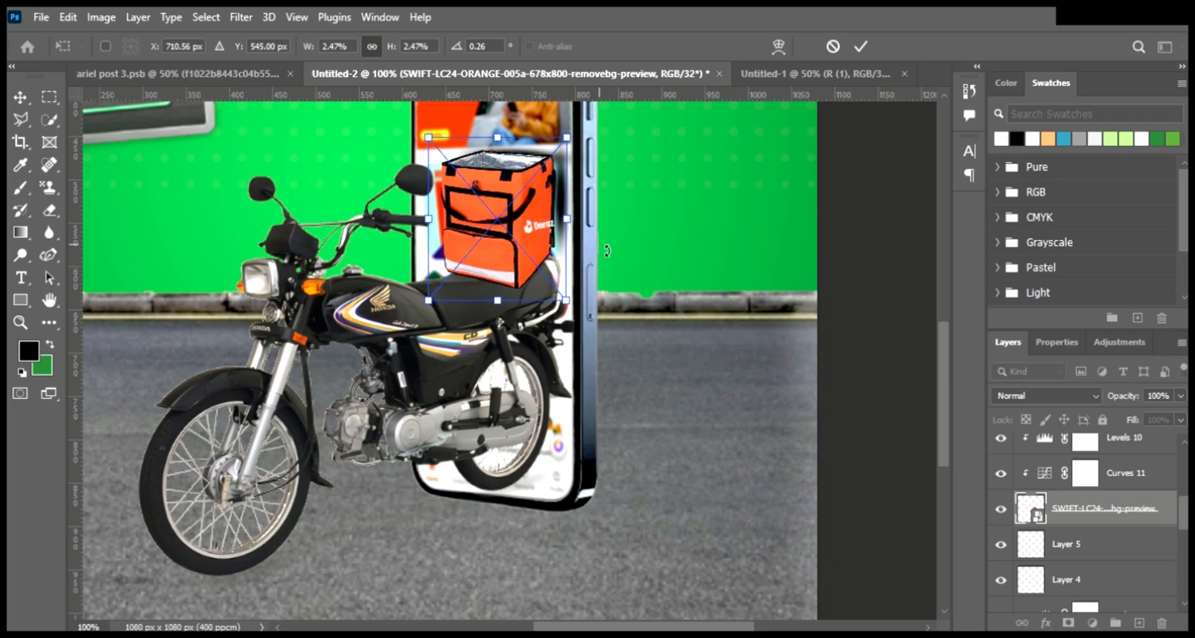
{"action": "left_click", "coordinate": [859, 50]}
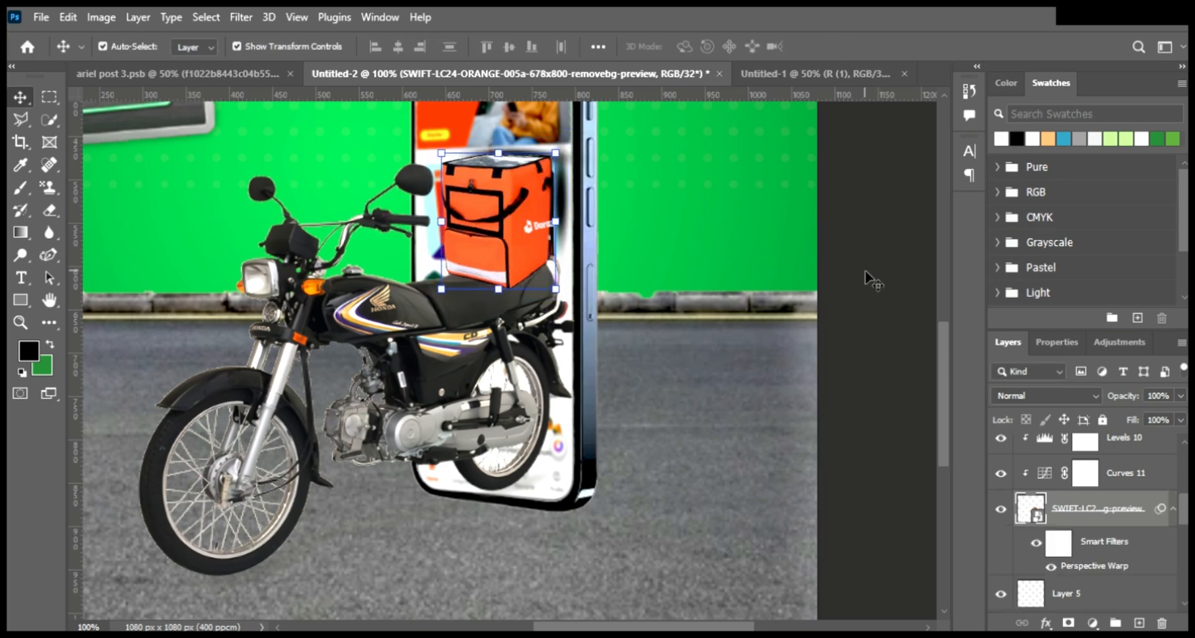
{"action": "key", "text": "shift+Up"}
{"action": "key", "text": "shift+Right"}
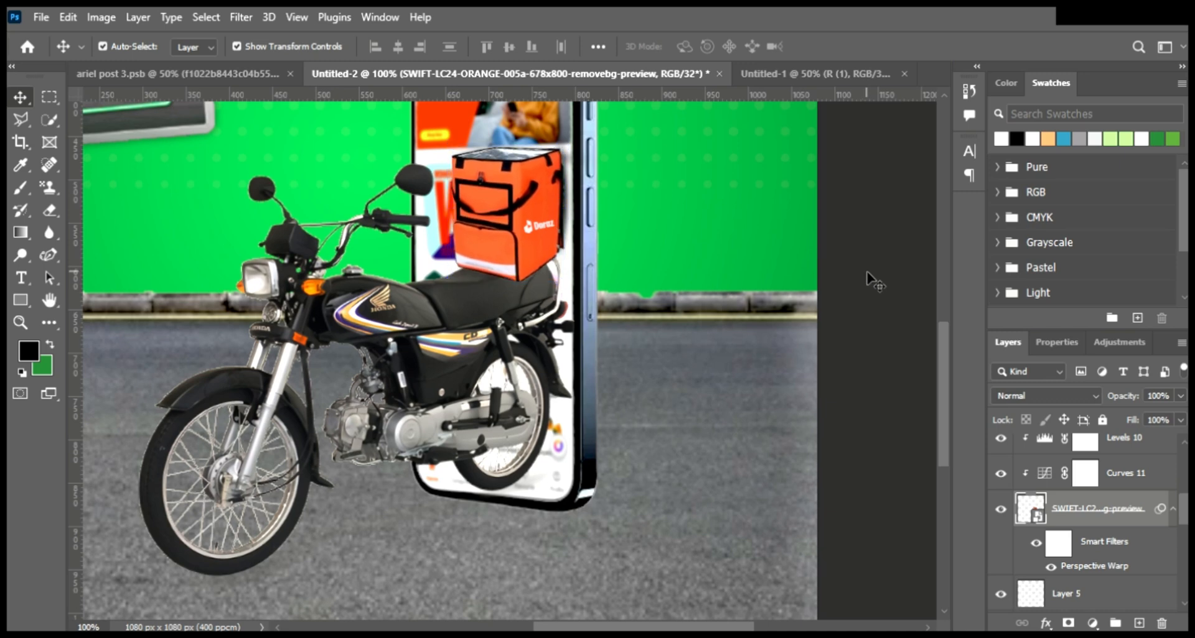
{"action": "left_click", "coordinate": [867, 280]}
- Move the small Daraz logo slightly up on the side of the delivery bag
{"action": "scroll", "coordinate": [868, 280], "scroll_direction": "up", "scroll_amount": 3}
{"action": "left_click", "coordinate": [541, 311]}
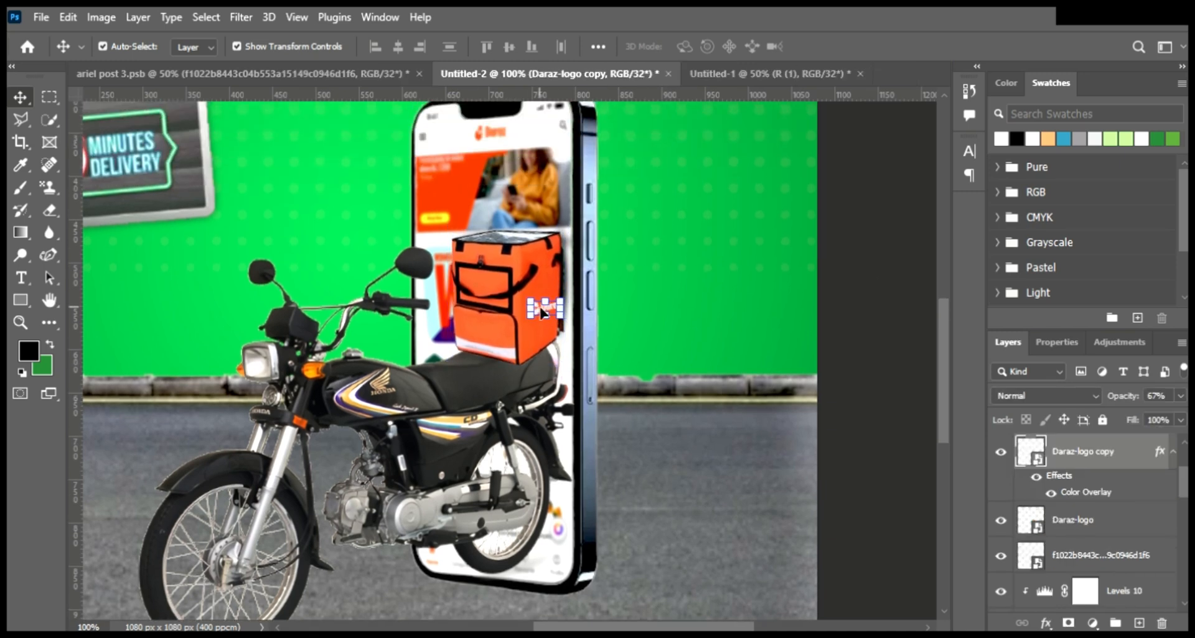
{"action": "left_click", "coordinate": [848, 352]}
{"action": "scroll", "coordinate": [848, 352], "scroll_direction": "down", "scroll_amount": 3}
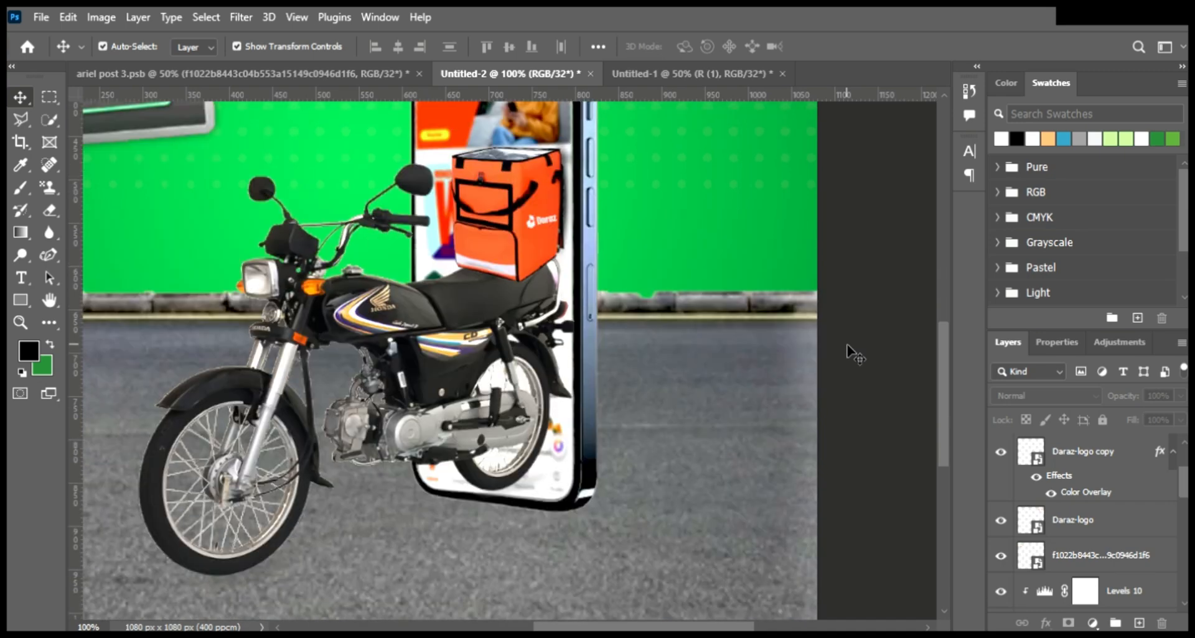
- Add a new layer above Group 1 and paint soft black shading on the phone with a 125 px brush at 49% opacity
{"action": "key", "text": "ctrl+minus"}
{"action": "left_click", "coordinate": [527, 461]}
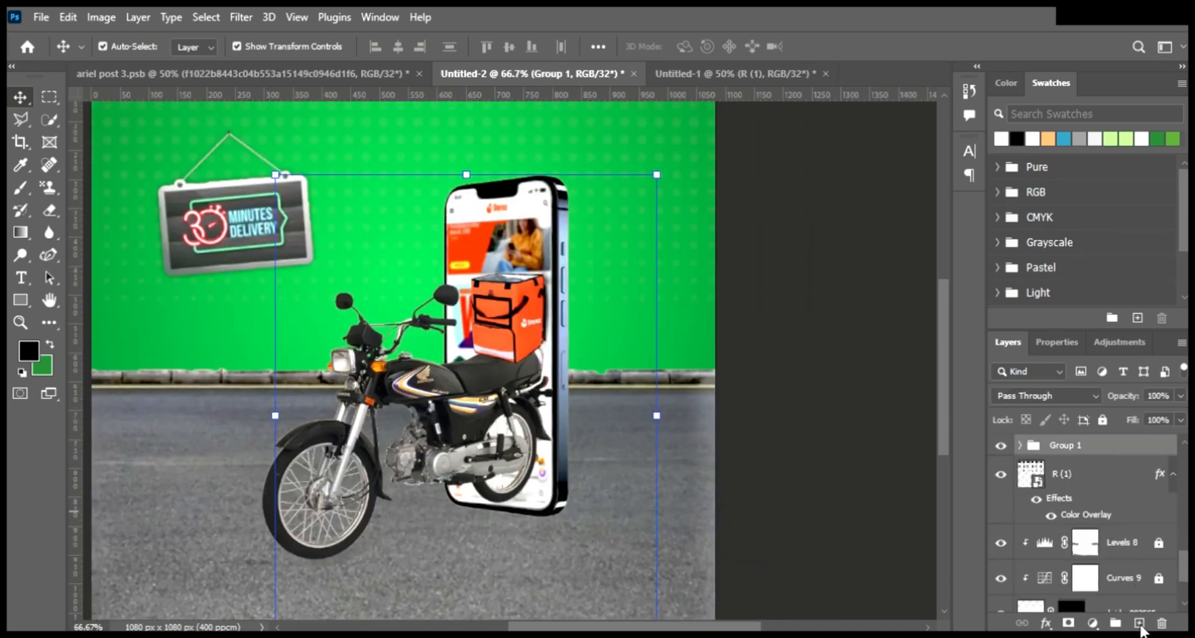
{"action": "left_click", "coordinate": [1139, 623]}
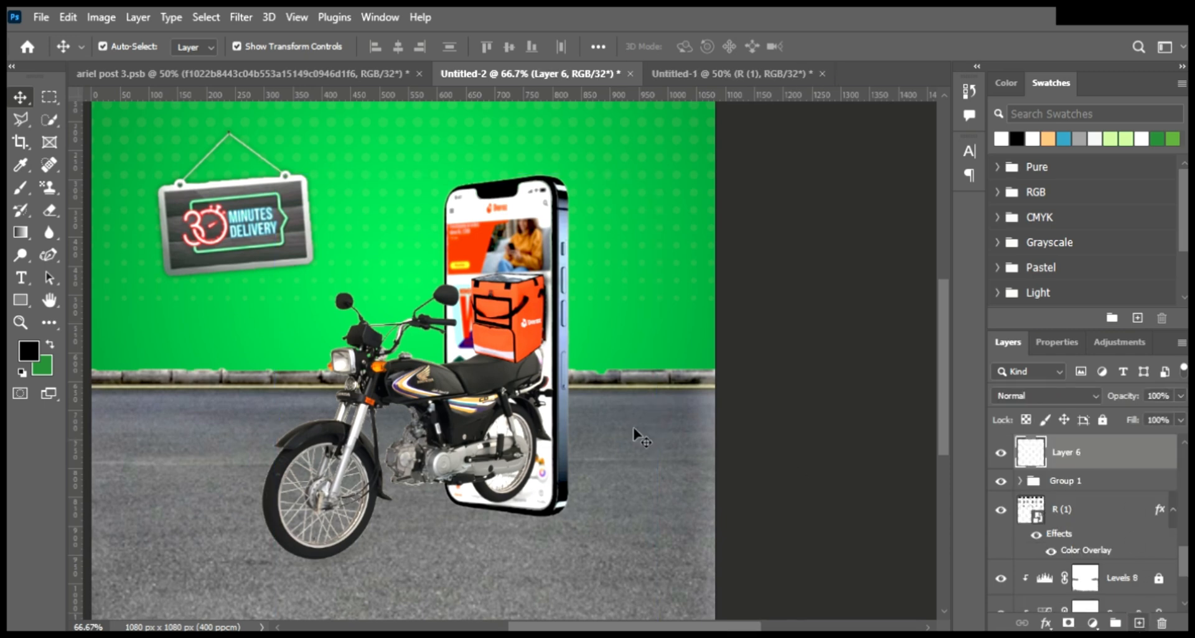
{"action": "key", "text": "b"}
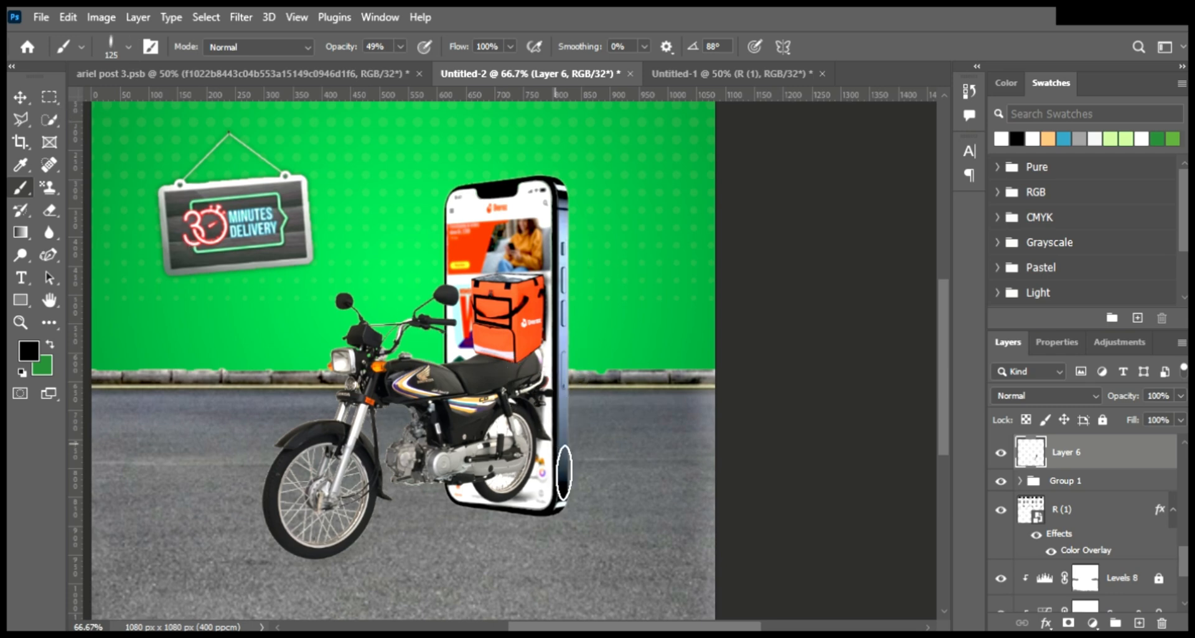
{"action": "left_click", "coordinate": [21, 97]}
{"action": "left_click", "coordinate": [571, 259]}
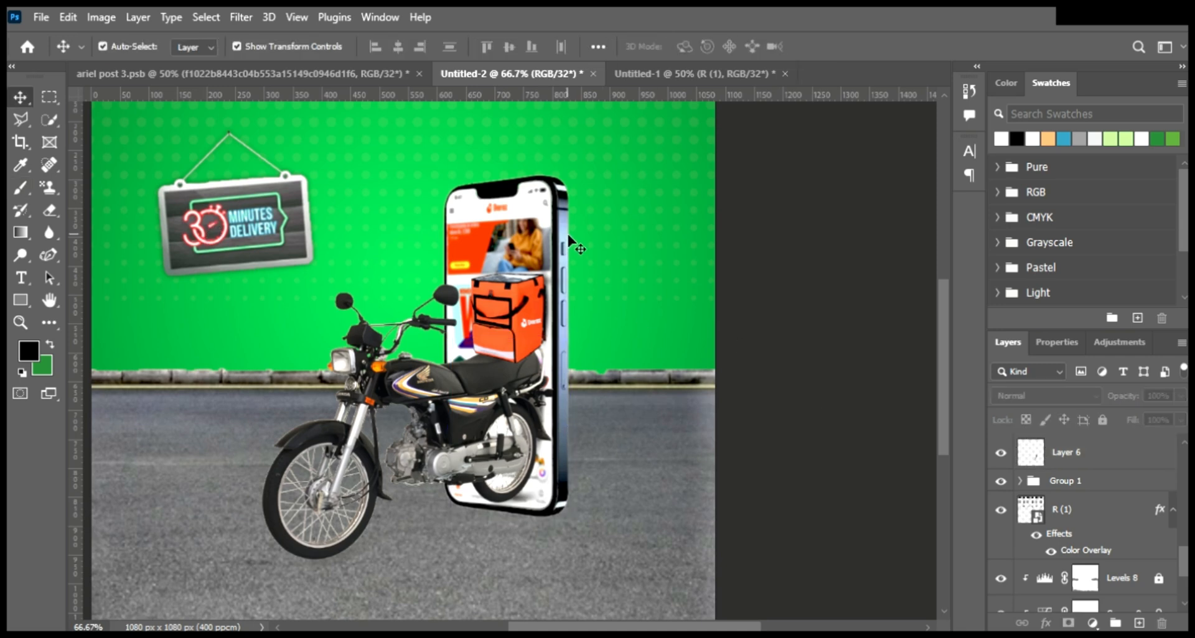
- Add a Curves adjustment clipped to the hanging sign layer and slightly darken its midtones
{"action": "scroll", "coordinate": [748, 370], "scroll_direction": "up", "scroll_amount": 1}
{"action": "key", "text": "ctrl+minus"}
{"action": "left_click", "coordinate": [343, 292]}
{"action": "left_click", "coordinate": [1138, 625]}
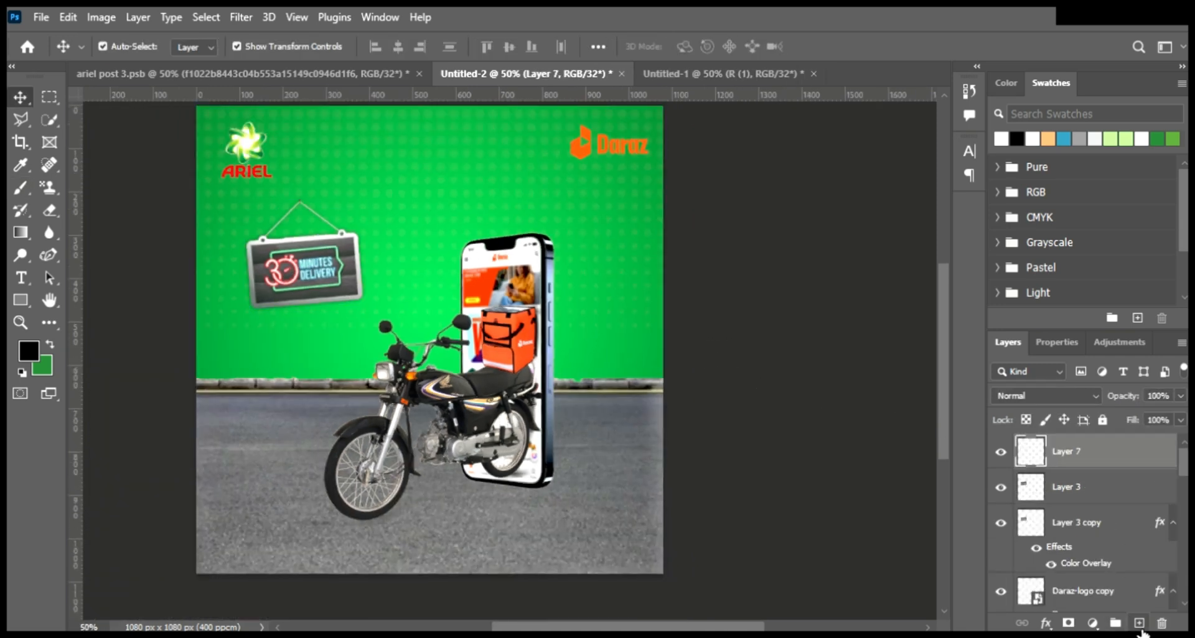
{"action": "key", "text": "ctrl+z"}
{"action": "left_click", "coordinate": [1091, 624]}
{"action": "left_click", "coordinate": [1093, 408]}
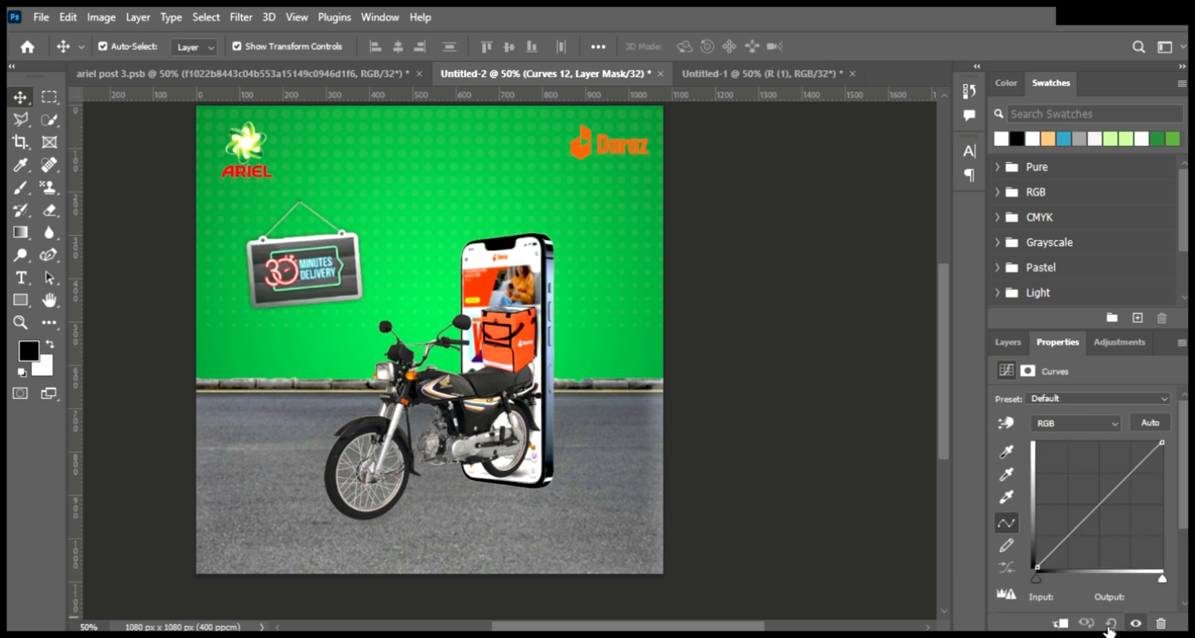
{"action": "left_click", "coordinate": [1062, 624]}
{"action": "left_click_drag", "start_coordinate": [1111, 514], "coordinate": [1105, 514]}
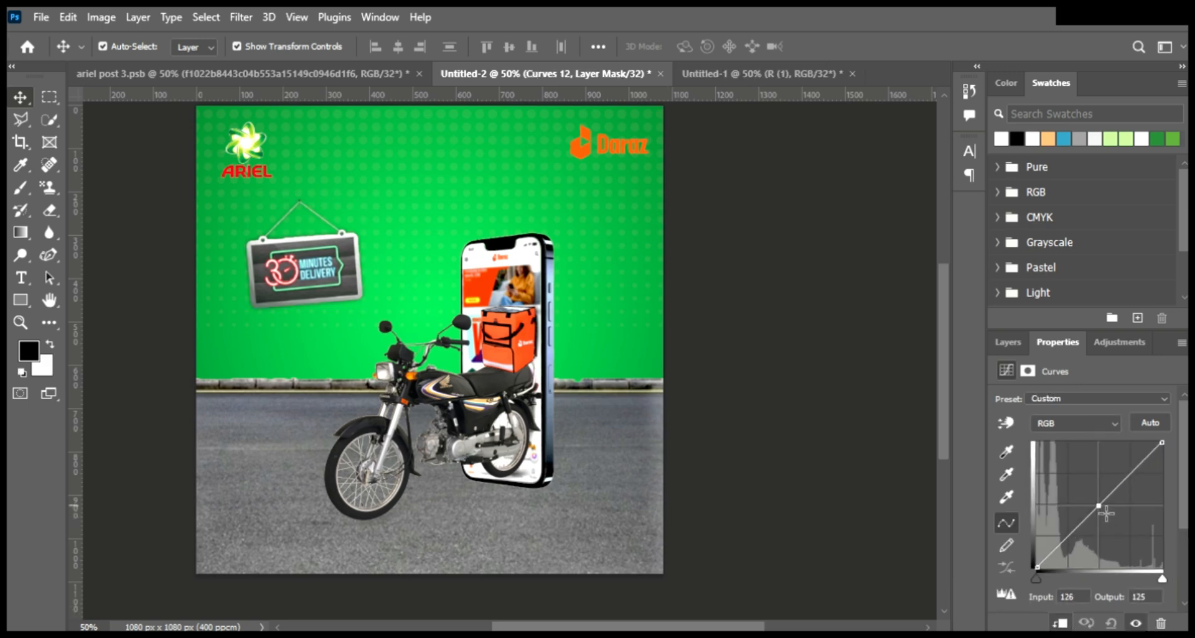
- Add a Levels adjustment clipped to the hanging sign layer and slightly raise its shadow input level
{"action": "left_click", "coordinate": [1008, 342]}
{"action": "left_click", "coordinate": [1105, 396]}
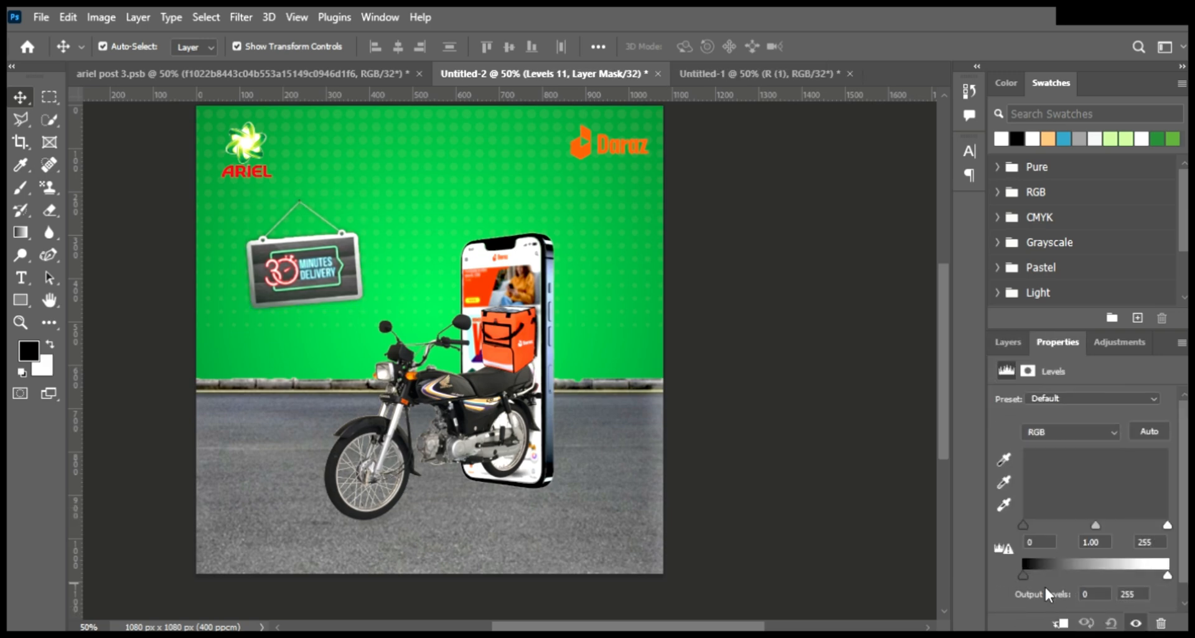
{"action": "left_click_drag", "start_coordinate": [1022, 526], "coordinate": [1025, 525]}
{"action": "left_click", "coordinate": [1007, 343]}
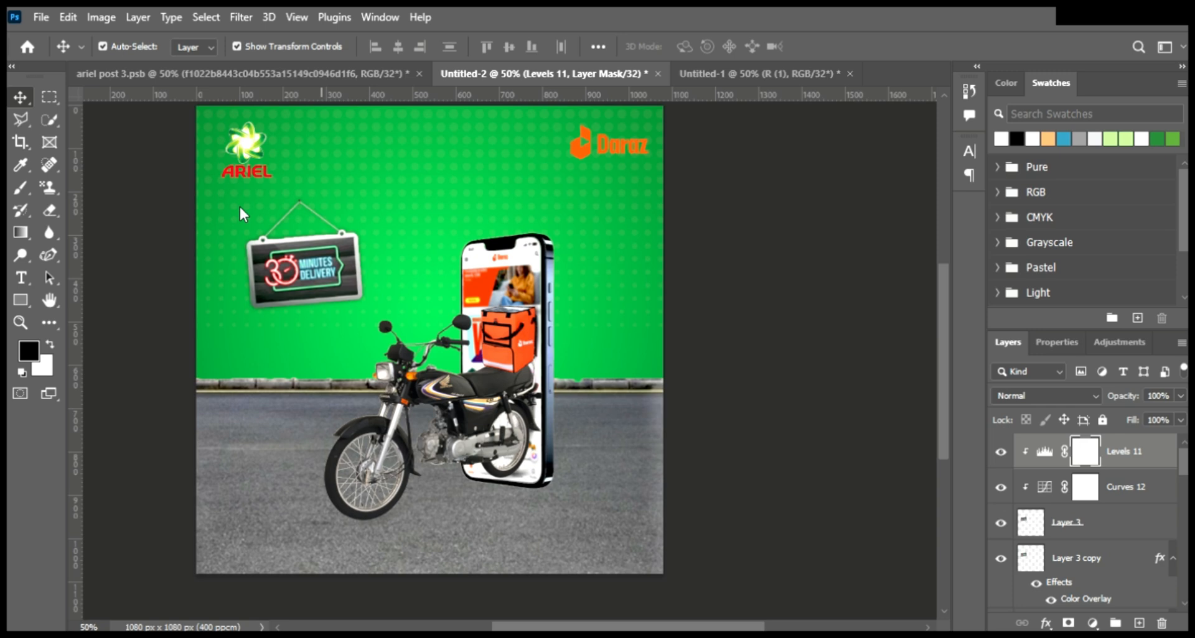
- Place the Ariel detergent pack image pngwing.com (202), scaled down and positioned over the delivery bag
{"action": "left_click_drag", "start_coordinate": [203, 112], "coordinate": [585, 491]}
{"action": "left_click_drag", "start_coordinate": [616, 531], "coordinate": [507, 321]}
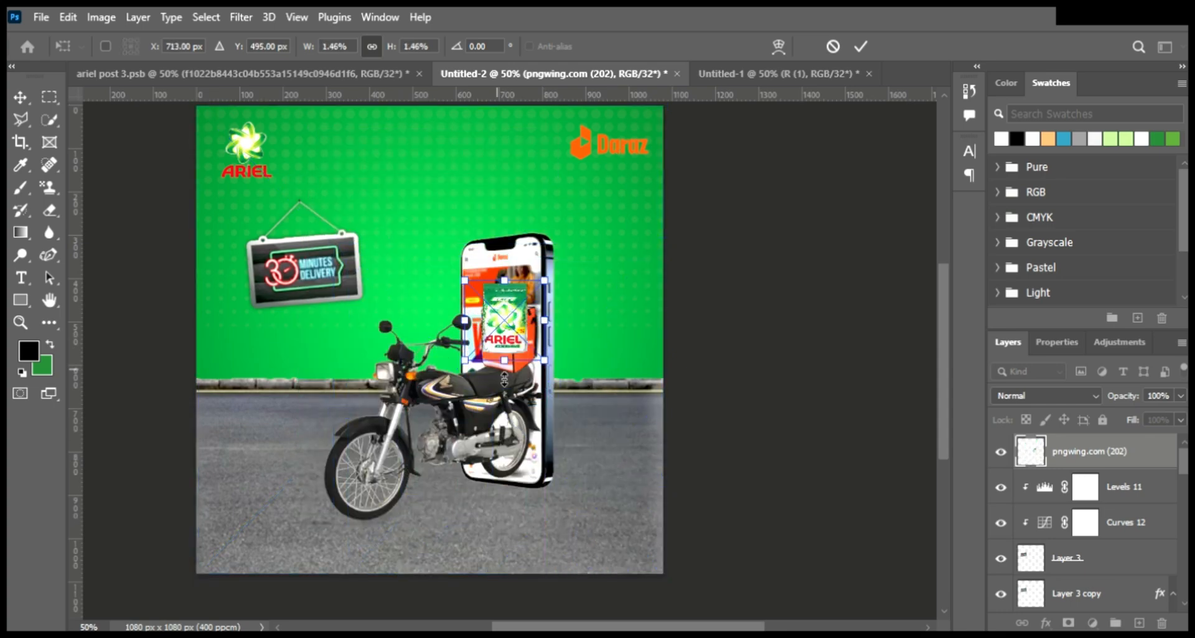
{"action": "left_click_drag", "start_coordinate": [505, 361], "coordinate": [504, 338]}
{"action": "key", "text": "Return"}
- Scale the Ariel pack down to 0.81% and position it at the delivery bag's opening
{"action": "key", "text": "ctrl+plus"}
{"action": "key", "text": "ctrl+plus"}
{"action": "key", "text": "ctrl+plus"}
{"action": "key", "text": "ctrl+plus"}
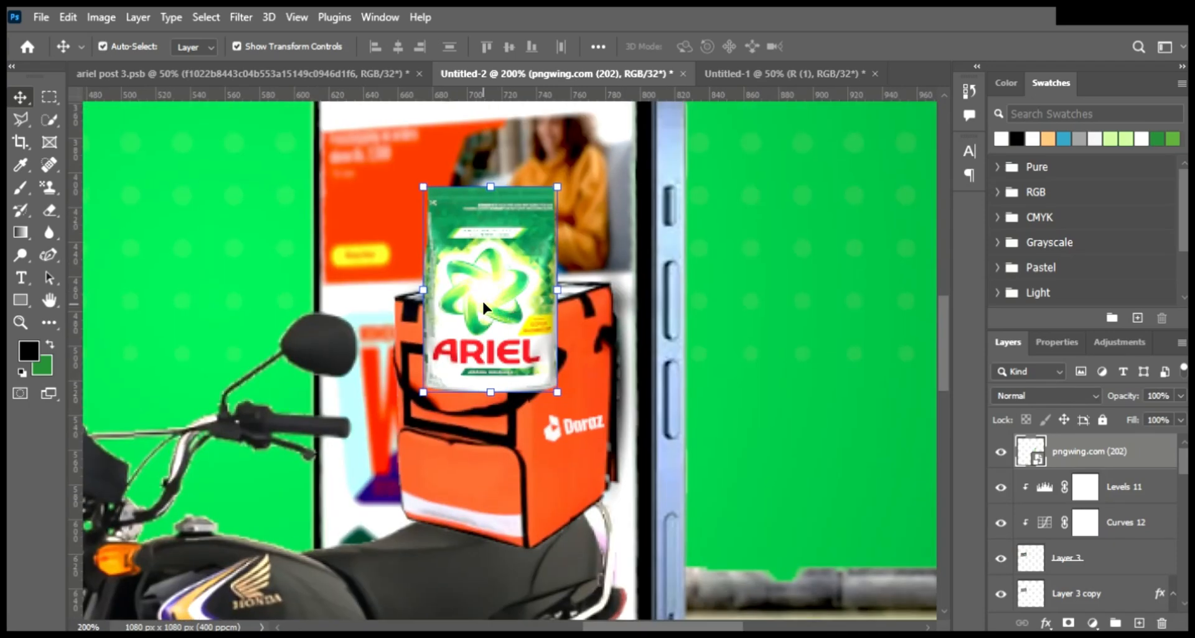
{"action": "left_click_drag", "start_coordinate": [483, 301], "coordinate": [462, 277]}
{"action": "key", "text": "ctrl+t"}
{"action": "left_click_drag", "start_coordinate": [470, 158], "coordinate": [471, 213]}
{"action": "key", "text": "Return"}
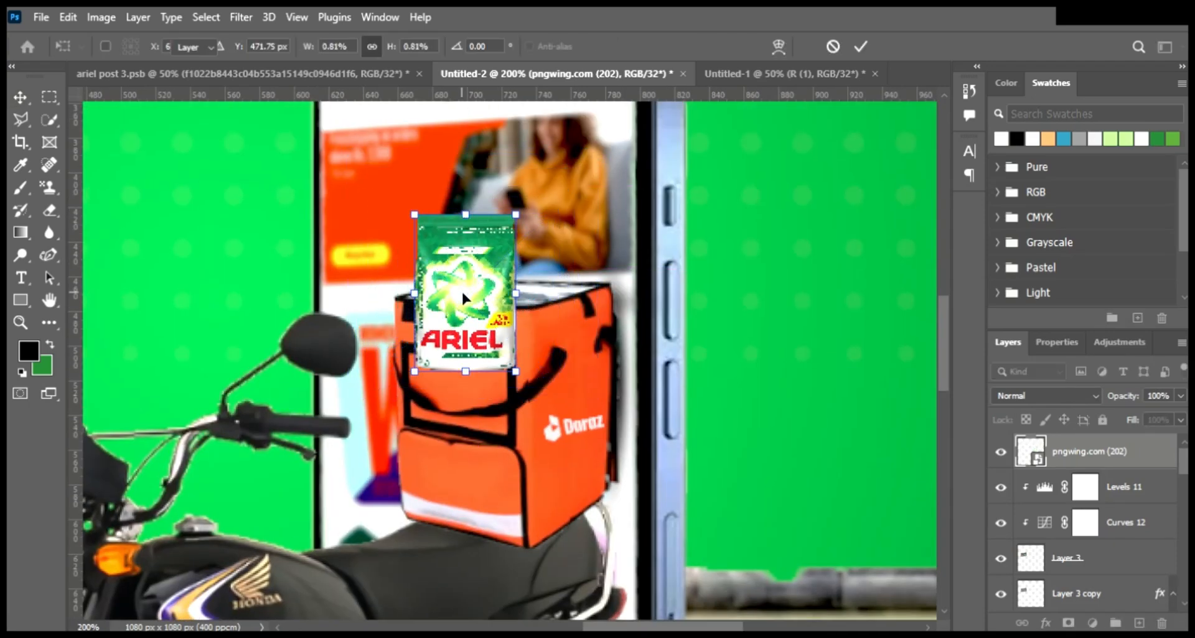
{"action": "left_click_drag", "start_coordinate": [461, 289], "coordinate": [459, 281]}
- Rasterize the Ariel pack and erase its lower part over the bag's front so it sits inside the bag
{"action": "left_click", "coordinate": [181, 244]}
{"action": "left_click", "coordinate": [569, 346]}
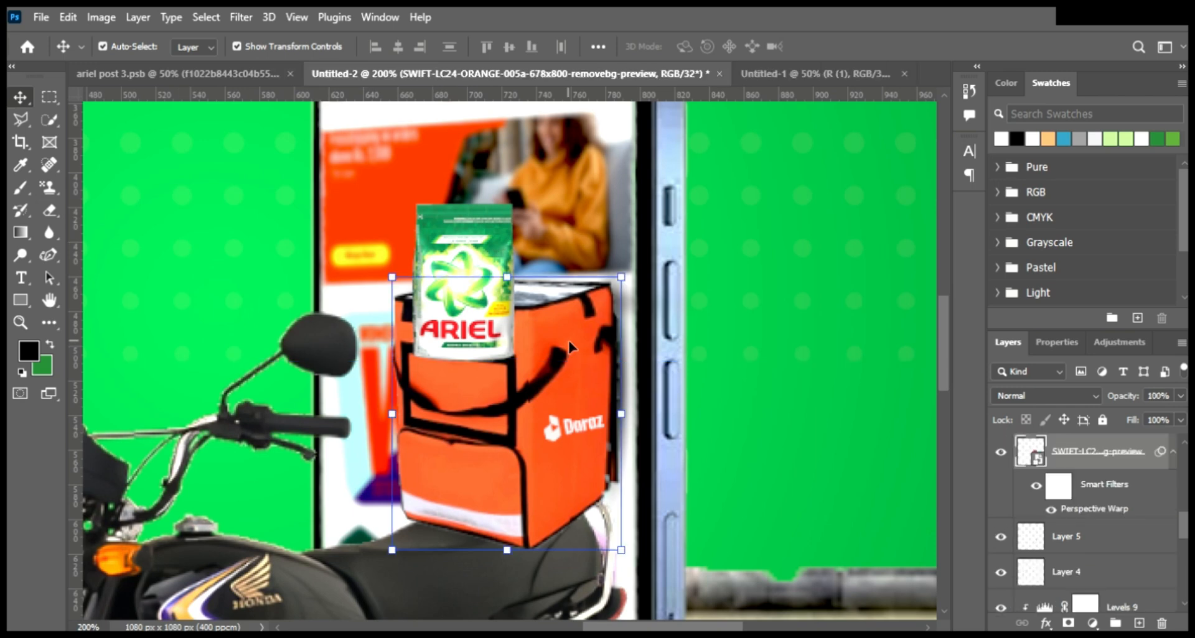
{"action": "left_click", "coordinate": [437, 325]}
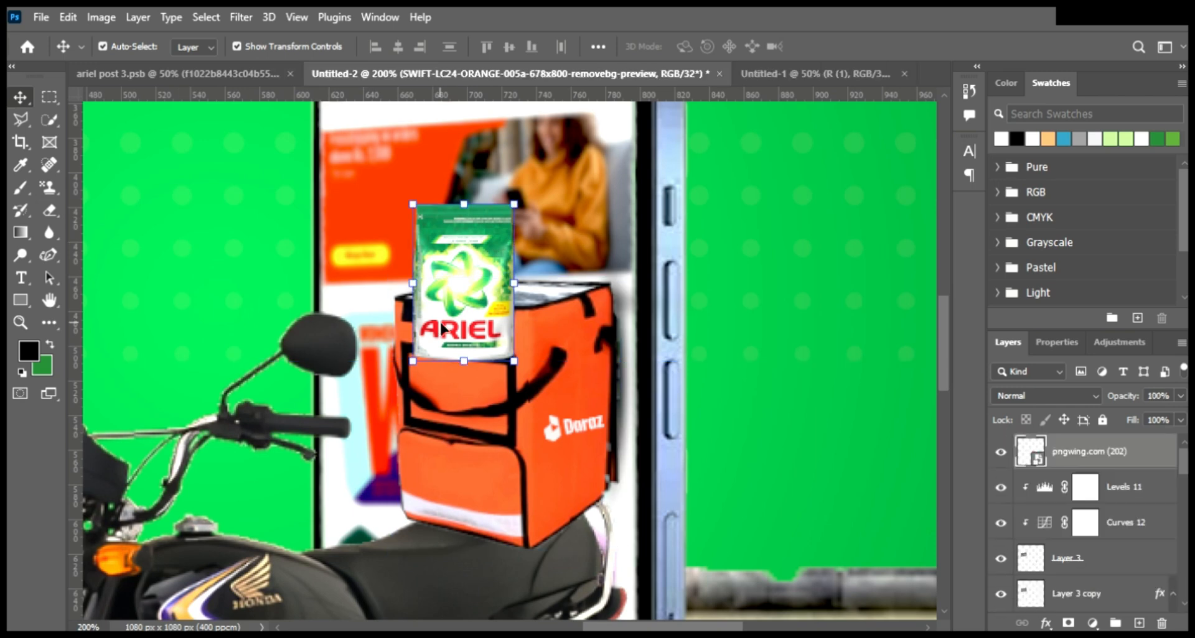
{"action": "key", "text": "e"}
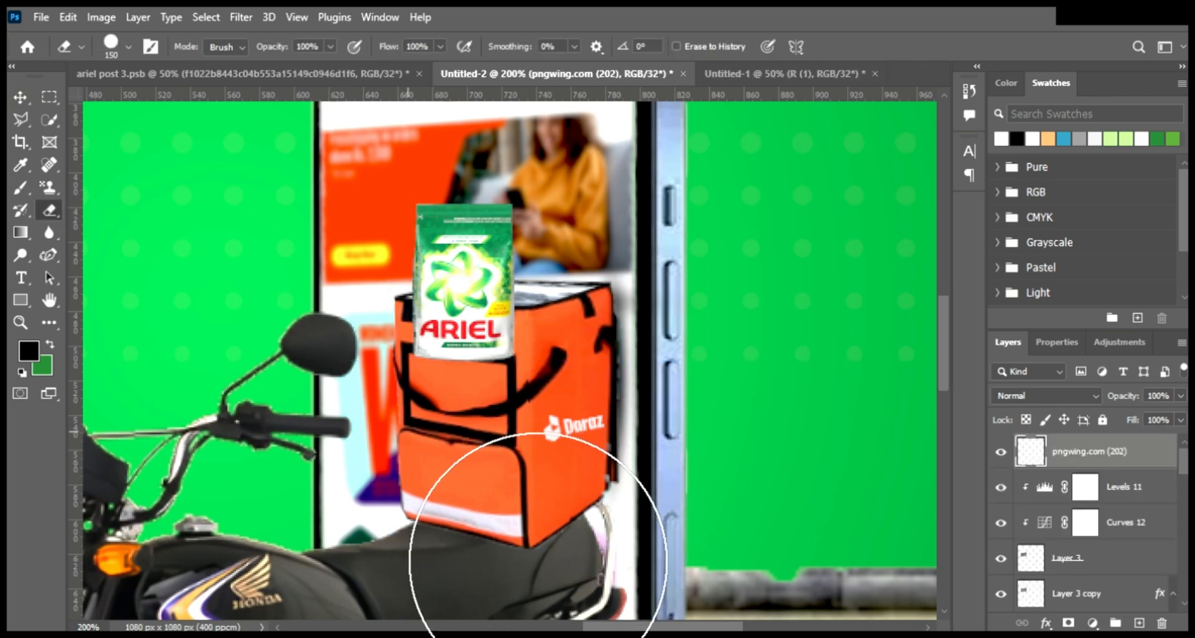
{"action": "left_click", "coordinate": [395, 430]}
{"action": "left_click", "coordinate": [503, 437]}
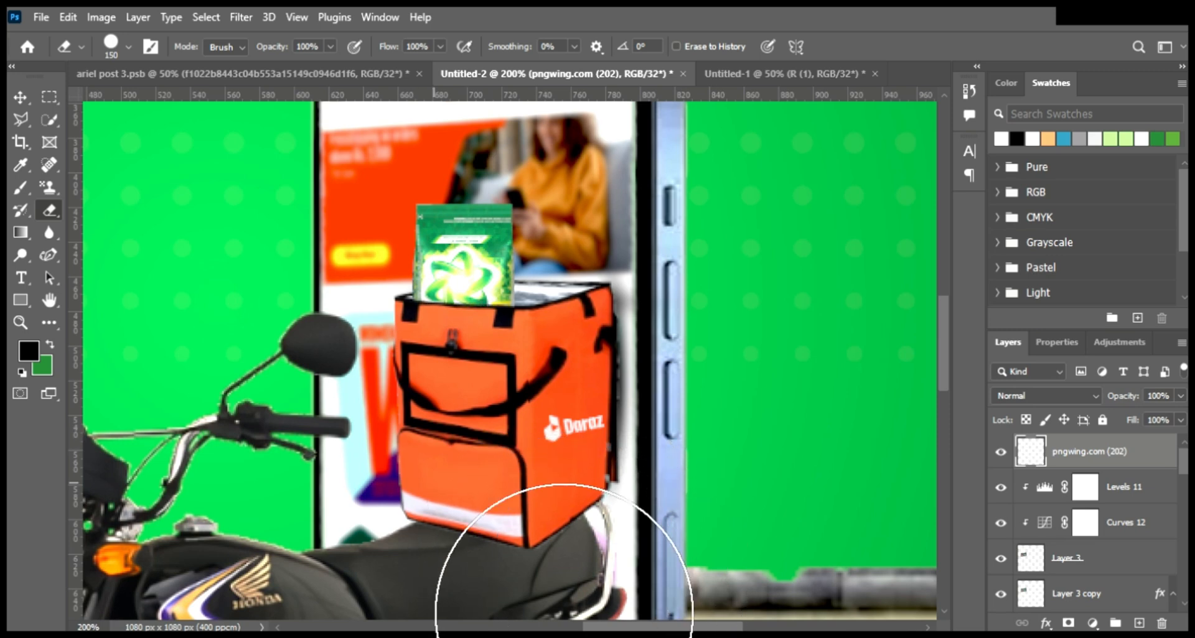
- Duplicate the Ariel pack, offset the copy right and slightly down, and erase its part overlapping the bag's front
{"action": "left_click", "coordinate": [25, 102]}
{"action": "key", "text": "ctrl+j"}
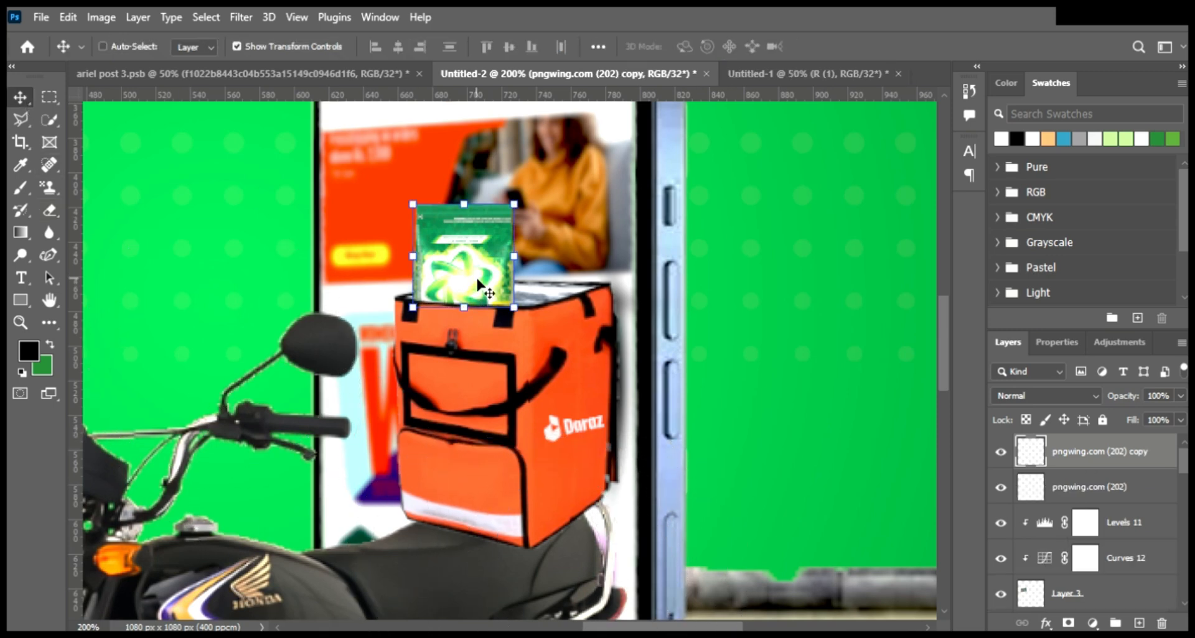
{"action": "key", "text": "shift+Right"}
{"action": "key", "text": "shift+Right"}
{"action": "key", "text": "shift+Right"}
{"action": "key", "text": "shift+Right"}
{"action": "key", "text": "shift+Right"}
{"action": "key", "text": "shift+Right"}
{"action": "key", "text": "shift+Down"}
{"action": "key", "text": "shift+Left"}
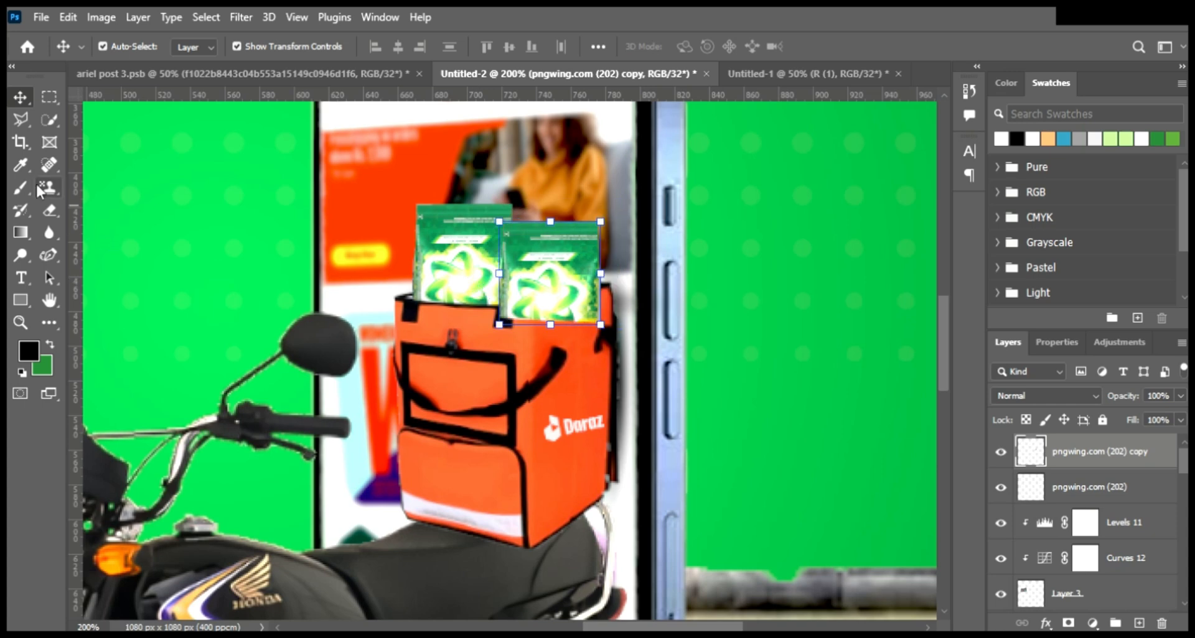
{"action": "left_click", "coordinate": [49, 210]}
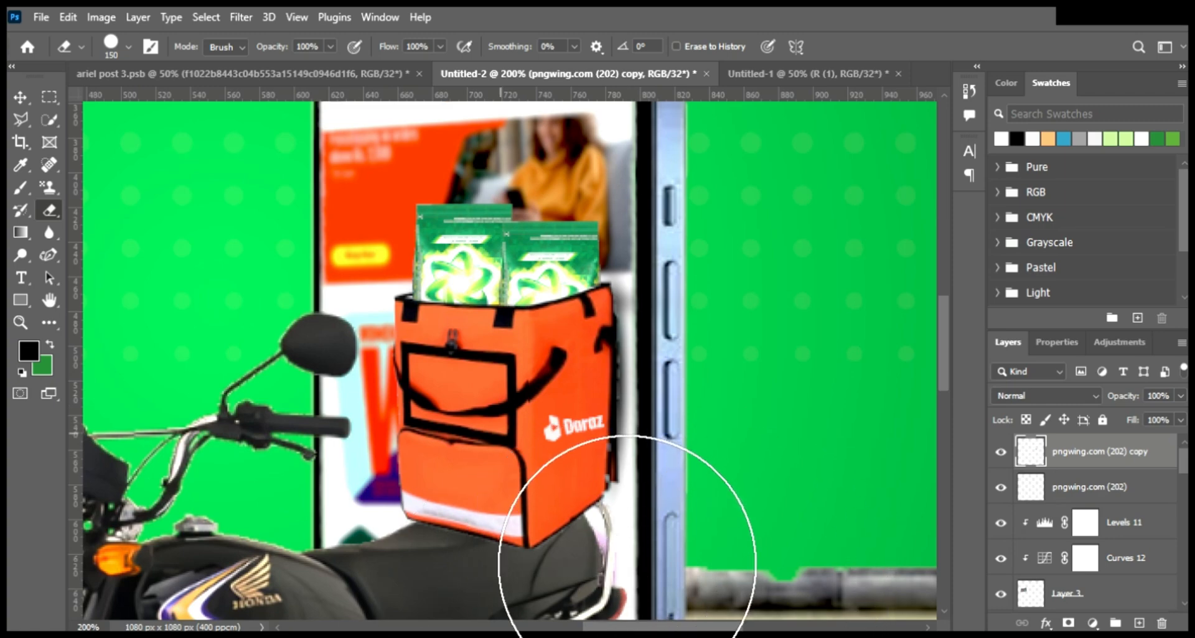
{"action": "left_click", "coordinate": [20, 98]}
- Add a Curves adjustment clipped to the original Ariel pack layer and darken its midtones, input 151 to output 106
{"action": "left_click", "coordinate": [464, 259]}
{"action": "key", "text": "ctrl+minus"}
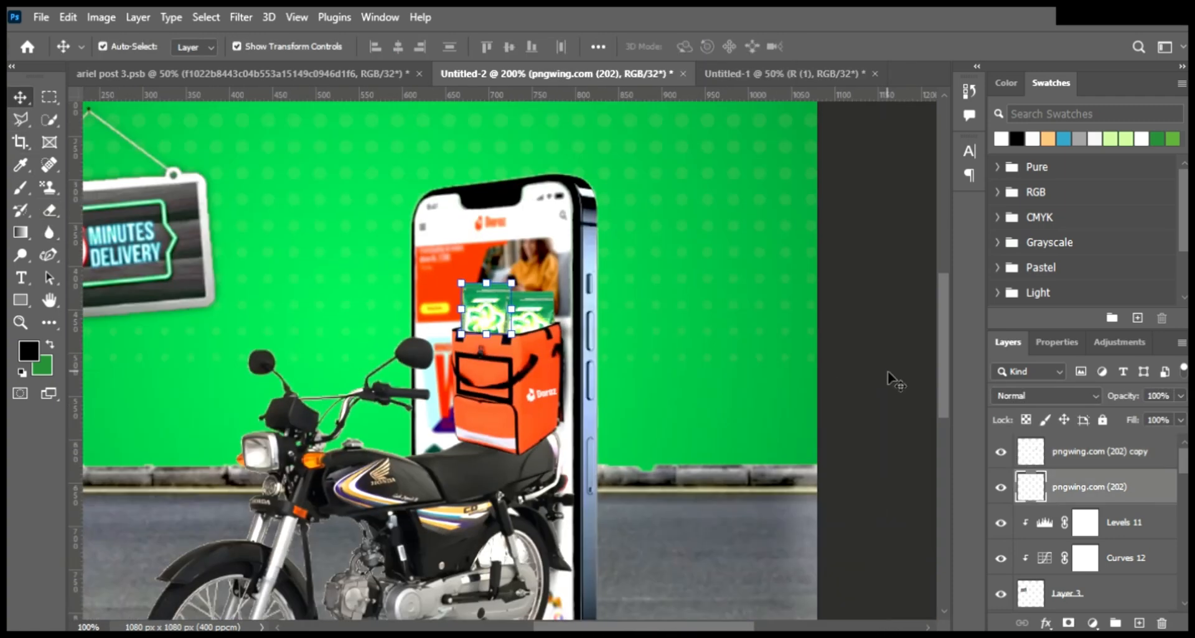
{"action": "key", "text": "ctrl+minus"}
{"action": "left_click", "coordinate": [1092, 622]}
{"action": "left_click", "coordinate": [1089, 394]}
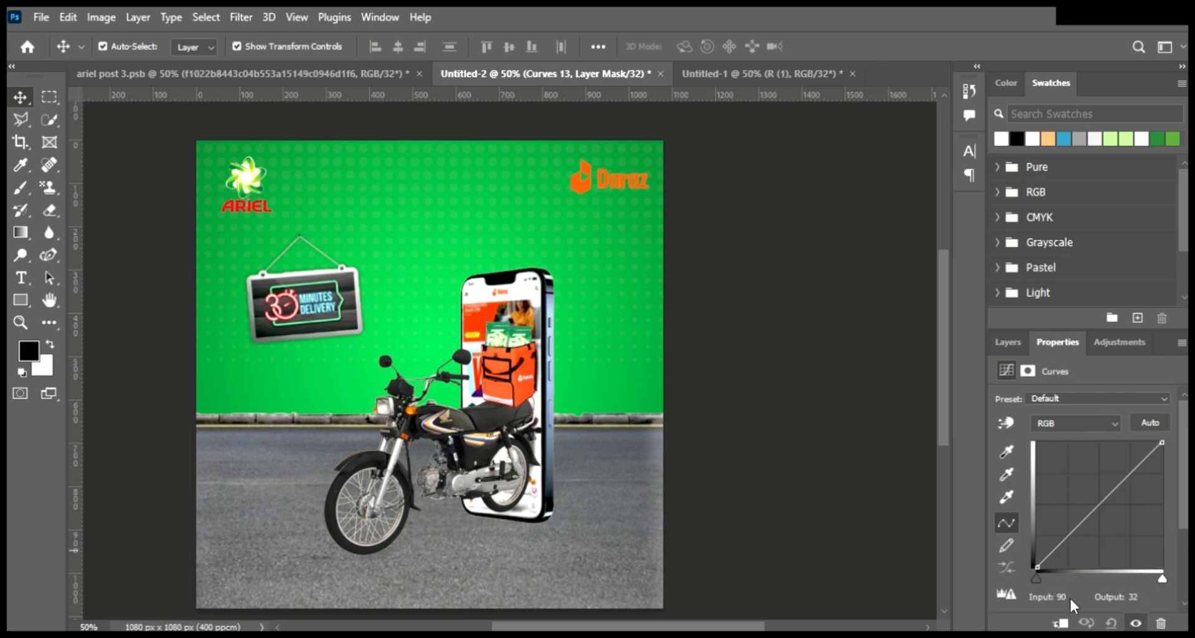
{"action": "left_click_drag", "start_coordinate": [1111, 507], "coordinate": [1118, 523]}
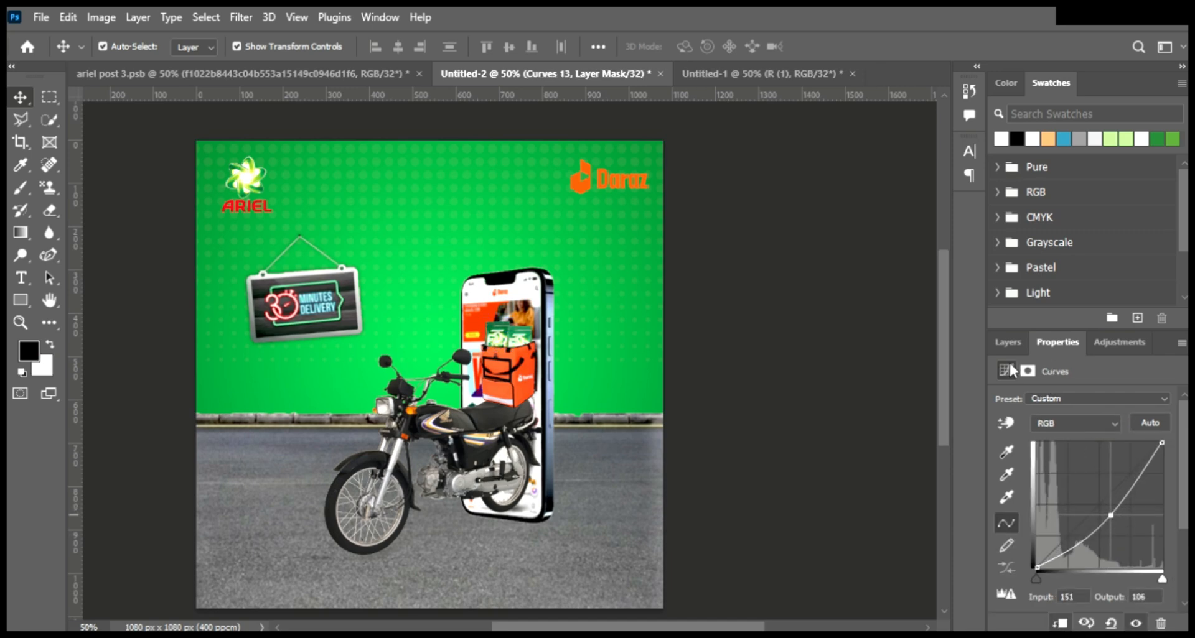
- Add a Levels adjustment clipped to the original Ariel pack layer and slightly raise its shadow input level
{"action": "left_click", "coordinate": [1007, 343]}
{"action": "left_click", "coordinate": [1091, 383]}
{"action": "left_click", "coordinate": [1061, 623]}
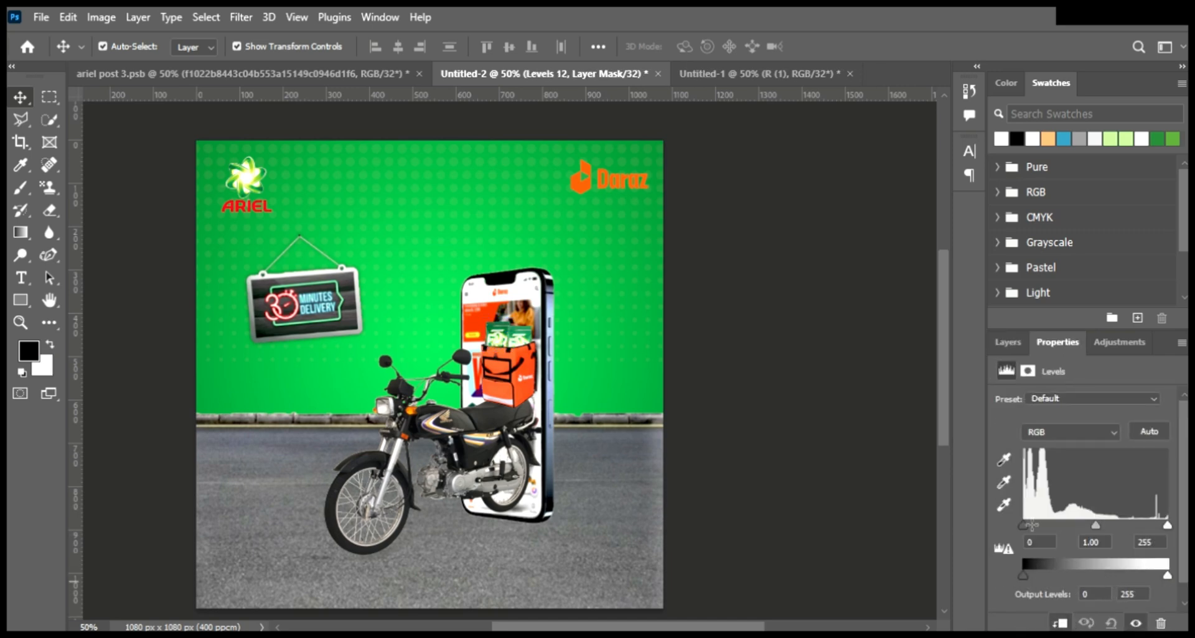
{"action": "left_click_drag", "start_coordinate": [1021, 524], "coordinate": [1024, 523]}
{"action": "left_click", "coordinate": [1008, 342]}
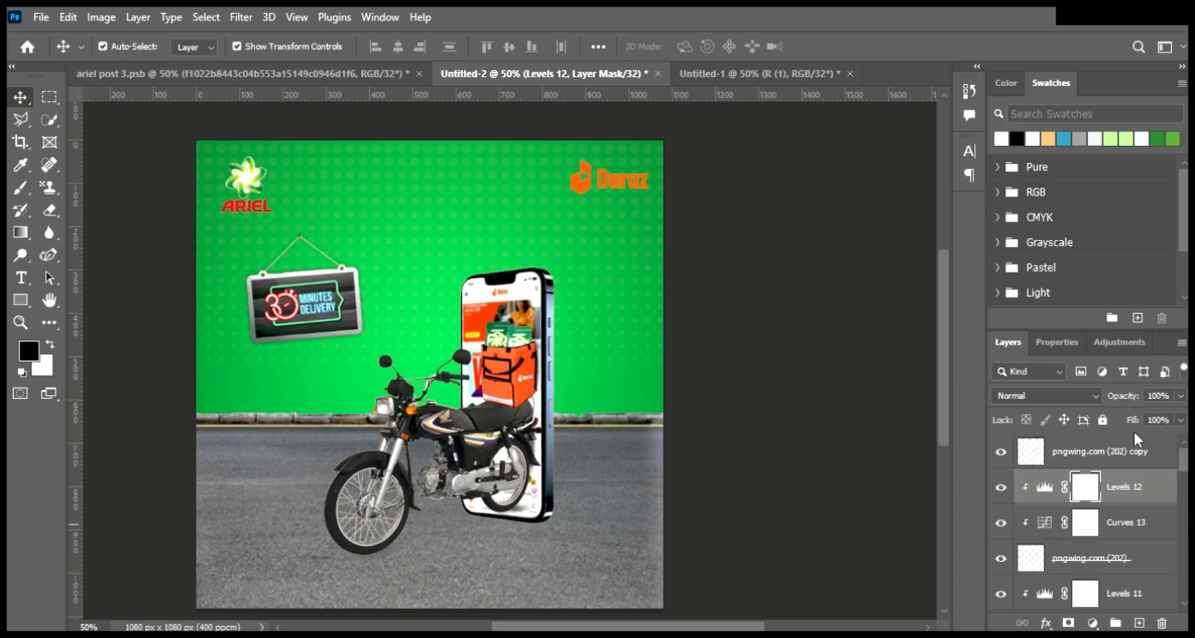
- Add a Curves adjustment clipped to the Ariel pack copy and darken its midtones, input 140 to output 108
{"action": "left_click", "coordinate": [1114, 452]}
{"action": "left_click", "coordinate": [1083, 402]}
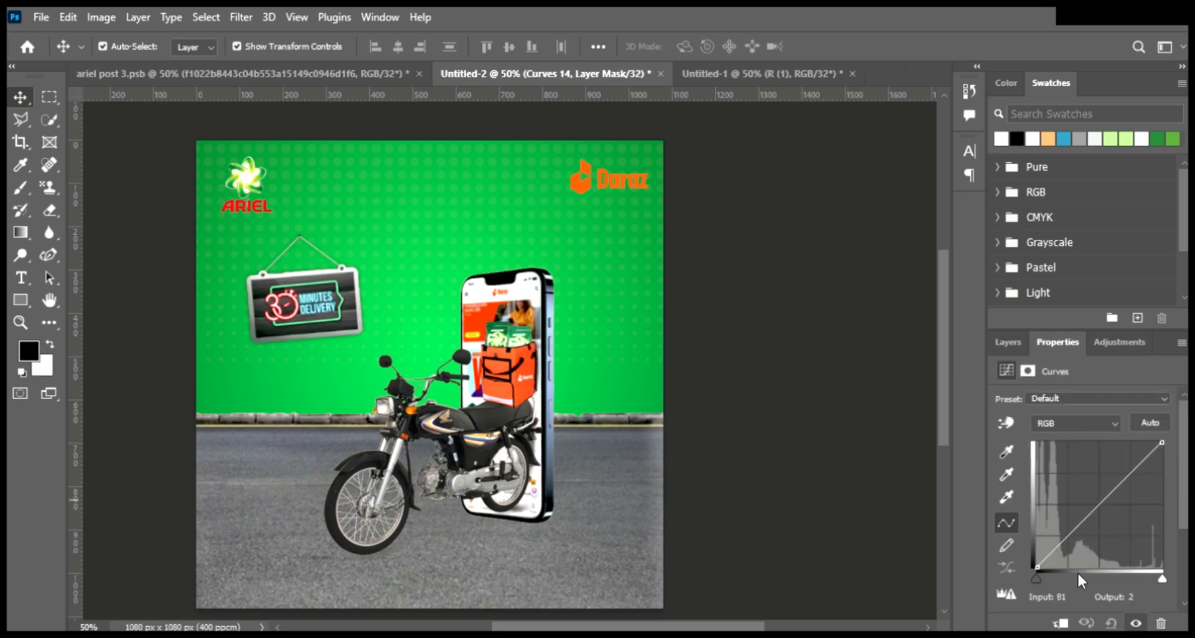
{"action": "left_click_drag", "start_coordinate": [1105, 503], "coordinate": [1112, 521]}
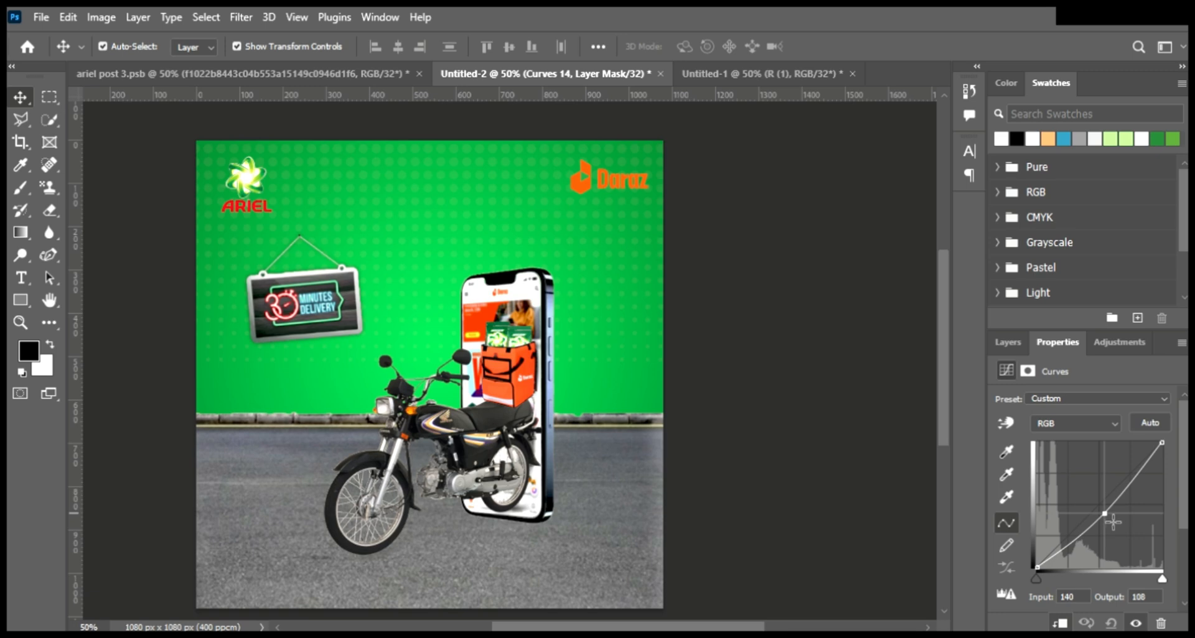
- Add a Levels adjustment clipped to the Ariel pack copy with a shadow input level of 9
{"action": "left_click", "coordinate": [1007, 342]}
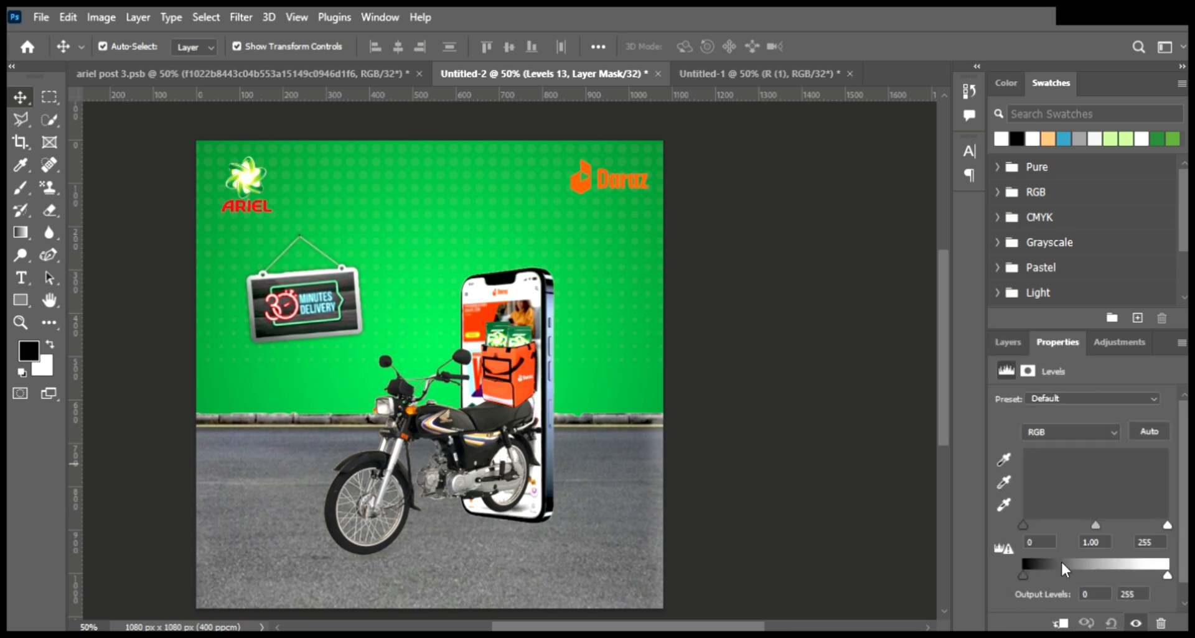
{"action": "left_click_drag", "start_coordinate": [1024, 525], "coordinate": [1027, 525]}
{"action": "left_click", "coordinate": [1061, 623]}
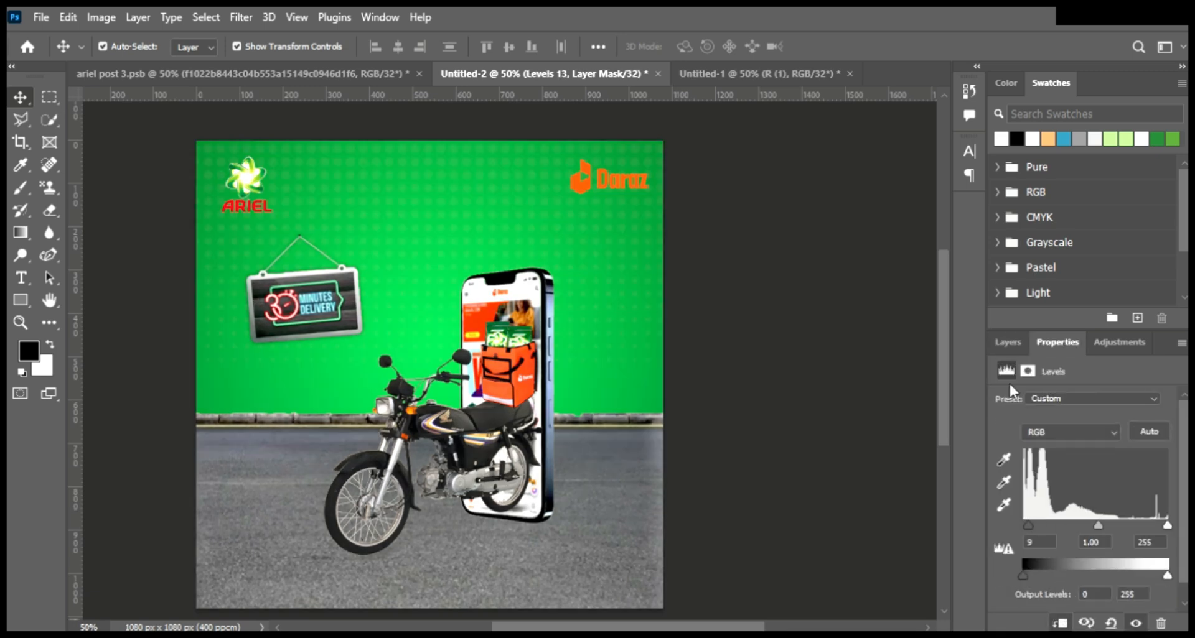
- Add an unclipped Curves adjustment at the top of the layer stack and slightly darken the whole poster's midtones
{"action": "left_click", "coordinate": [1007, 343]}
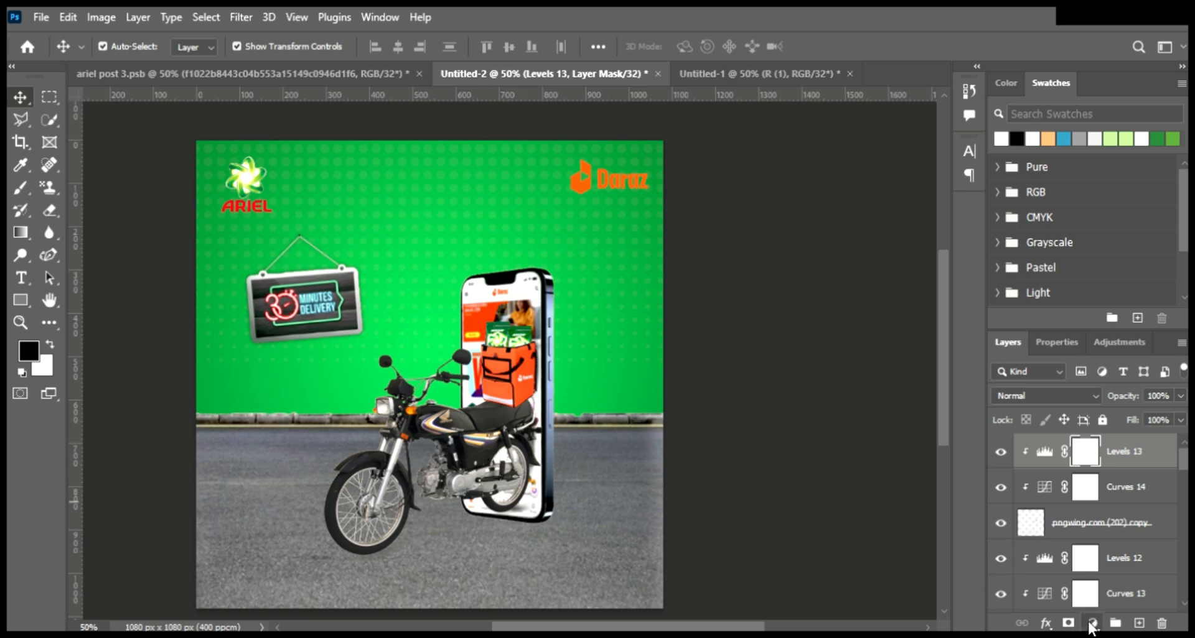
{"action": "left_click", "coordinate": [1069, 399]}
{"action": "left_click_drag", "start_coordinate": [1096, 508], "coordinate": [1100, 515]}
{"action": "left_click", "coordinate": [1007, 342]}
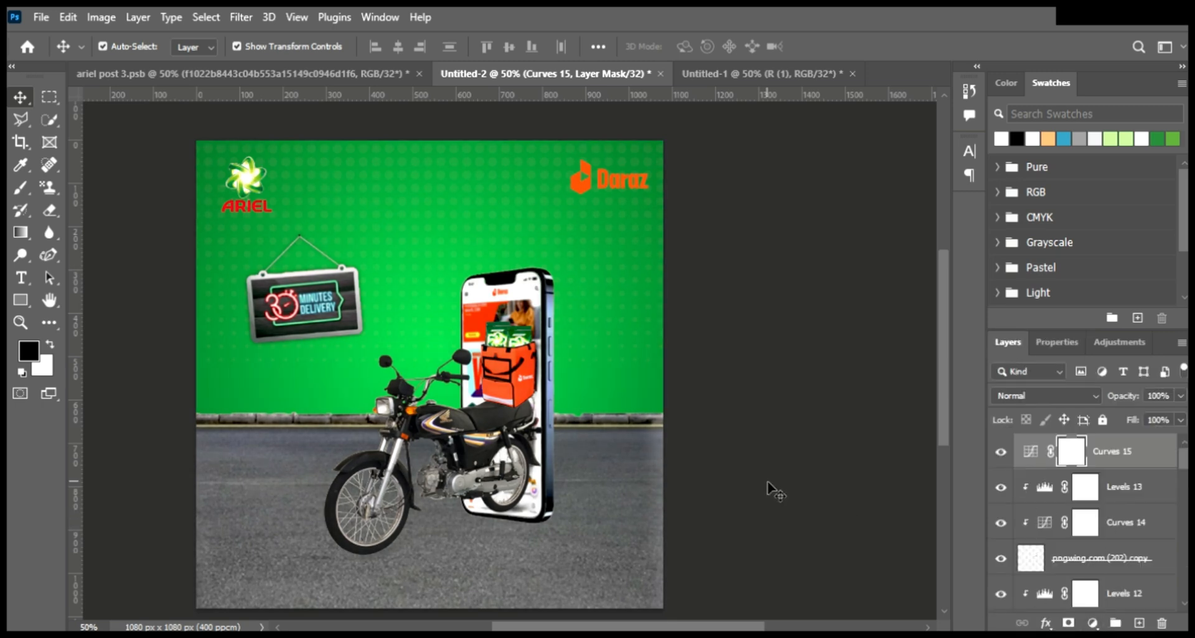
- Add a Levels adjustment for the whole poster with a shadow input level of 2
{"action": "left_click", "coordinate": [771, 491]}
{"action": "left_click", "coordinate": [1092, 622]}
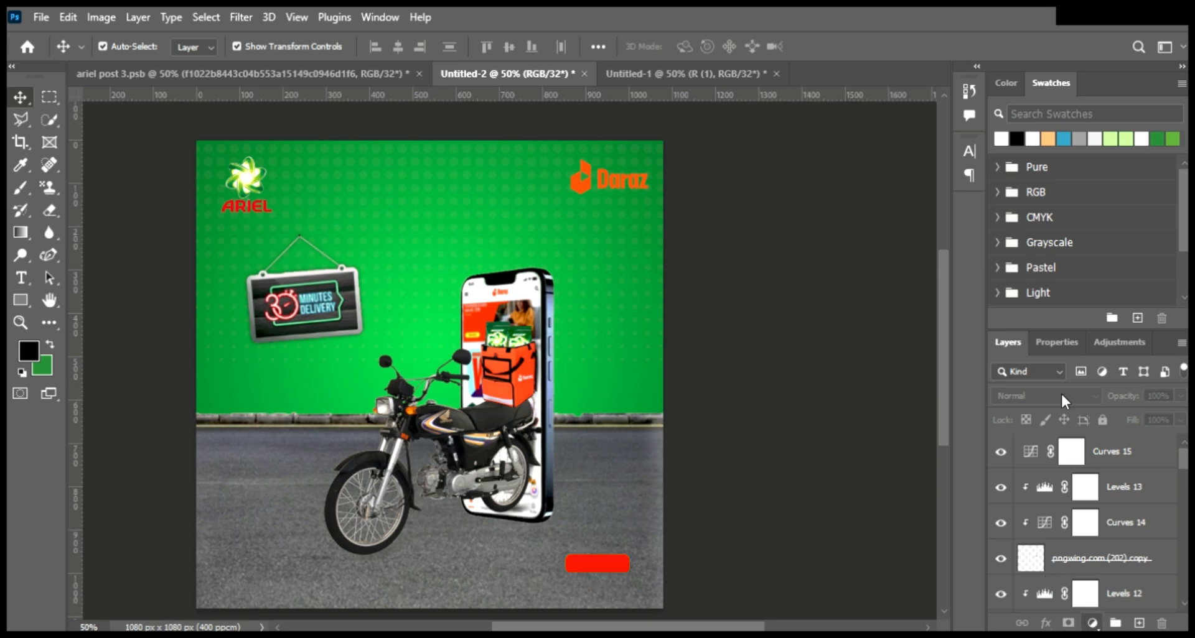
{"action": "left_click", "coordinate": [1060, 387]}
{"action": "left_click_drag", "start_coordinate": [1023, 526], "coordinate": [1025, 525]}
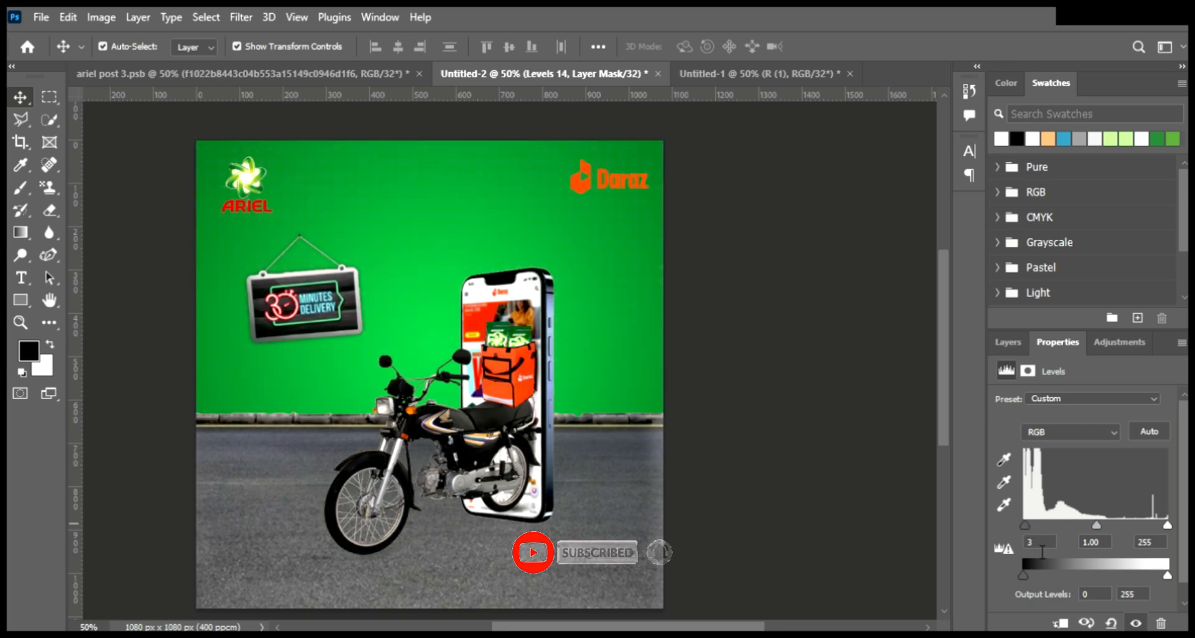
{"action": "double_click", "coordinate": [1043, 549]}
{"action": "type", "text": "2"}
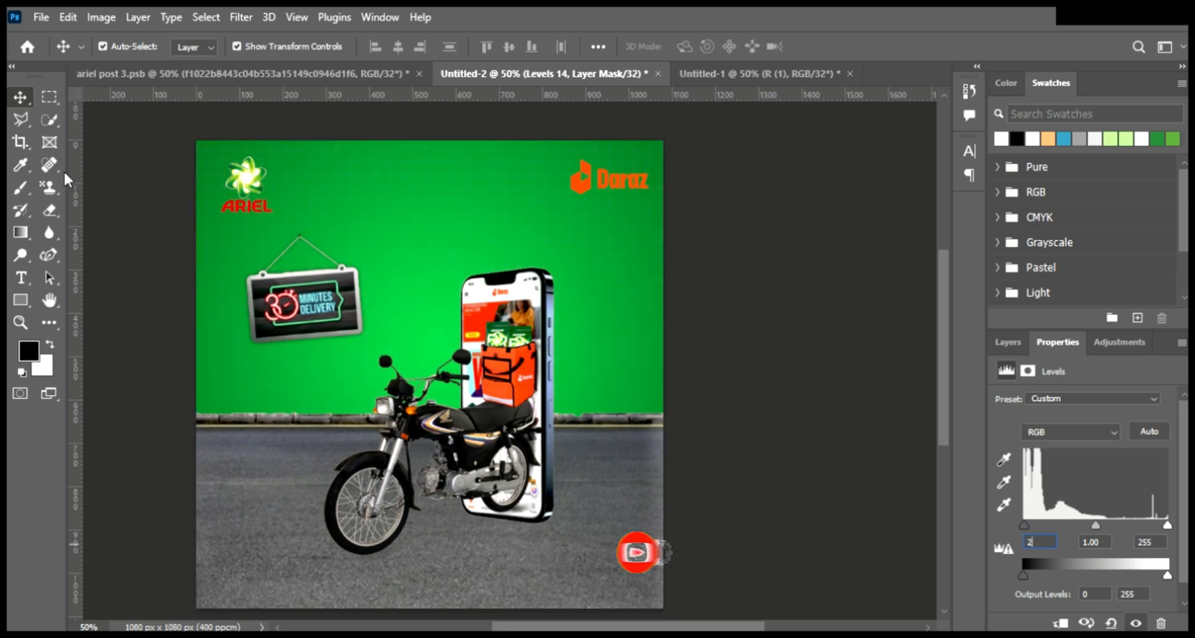
{"action": "left_click", "coordinate": [700, 308]}
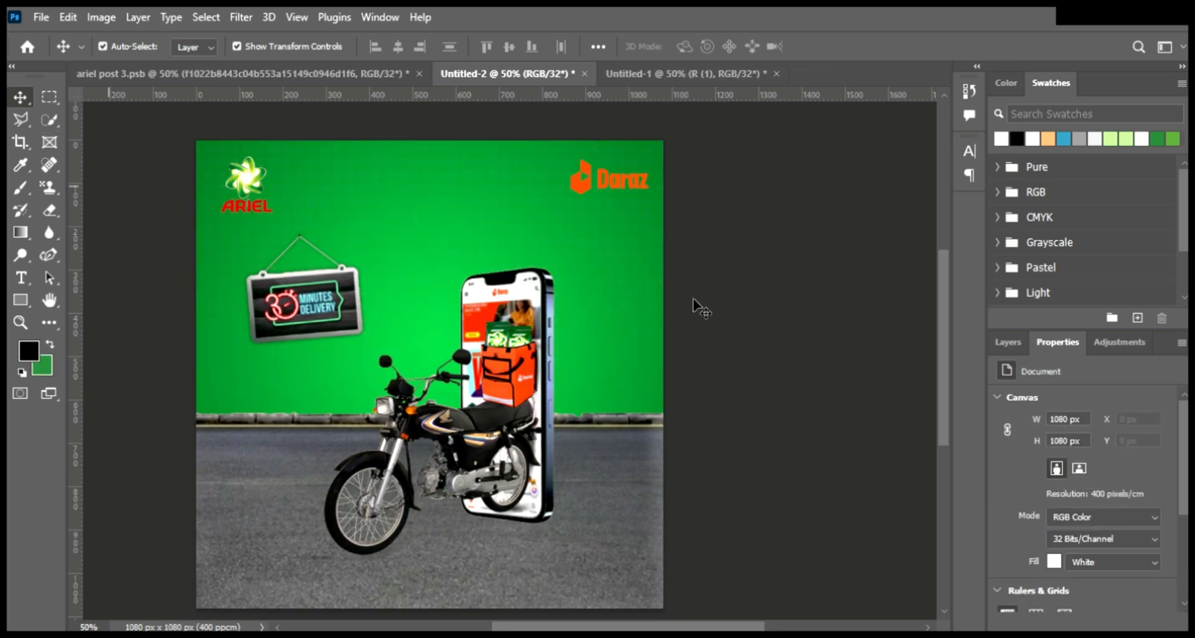
- Add a new layer beneath the motorcycle and paint a soft black shadow at the phone's base with a 125 px brush at 49% opacity
{"action": "left_click", "coordinate": [389, 520]}
{"action": "left_click", "coordinate": [1008, 342]}
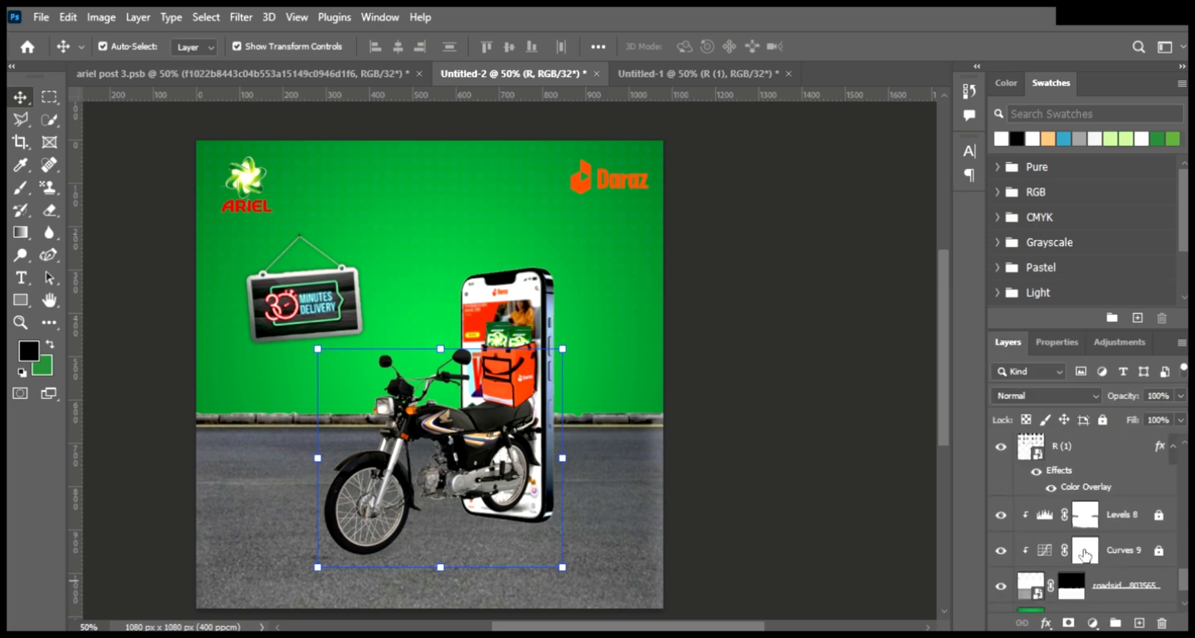
{"action": "scroll", "coordinate": [1085, 555], "scroll_direction": "up", "scroll_amount": 5}
{"action": "left_click", "coordinate": [1083, 568]}
{"action": "left_click", "coordinate": [1138, 623]}
{"action": "left_click", "coordinate": [21, 189]}
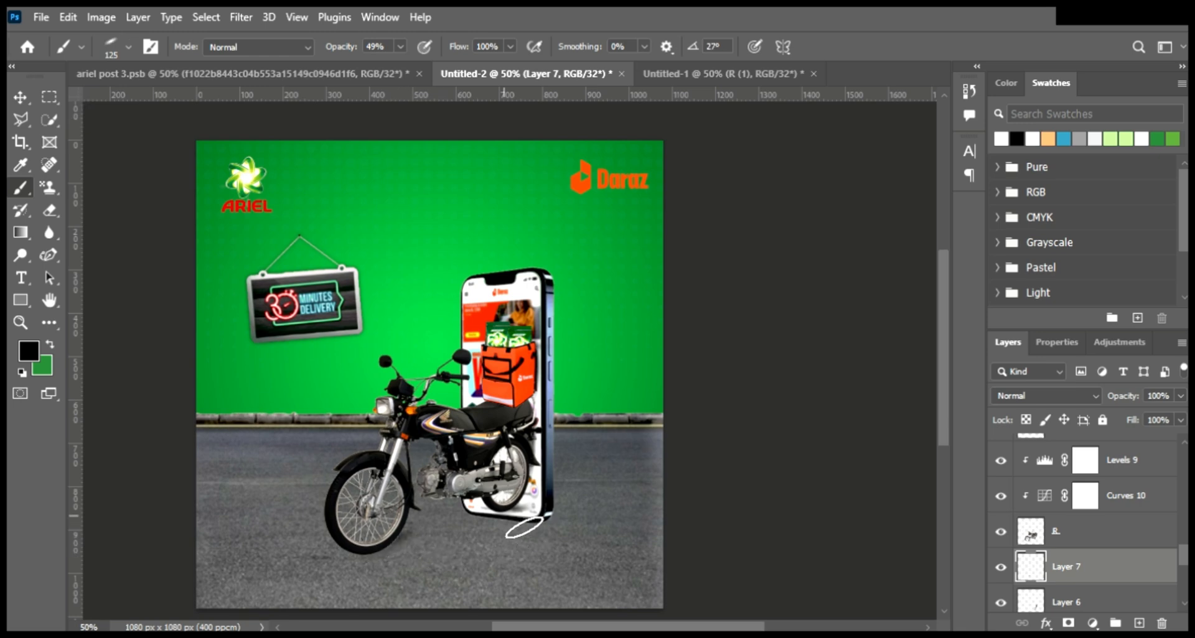
{"action": "left_click", "coordinate": [21, 97]}
{"action": "left_click", "coordinate": [778, 365]}
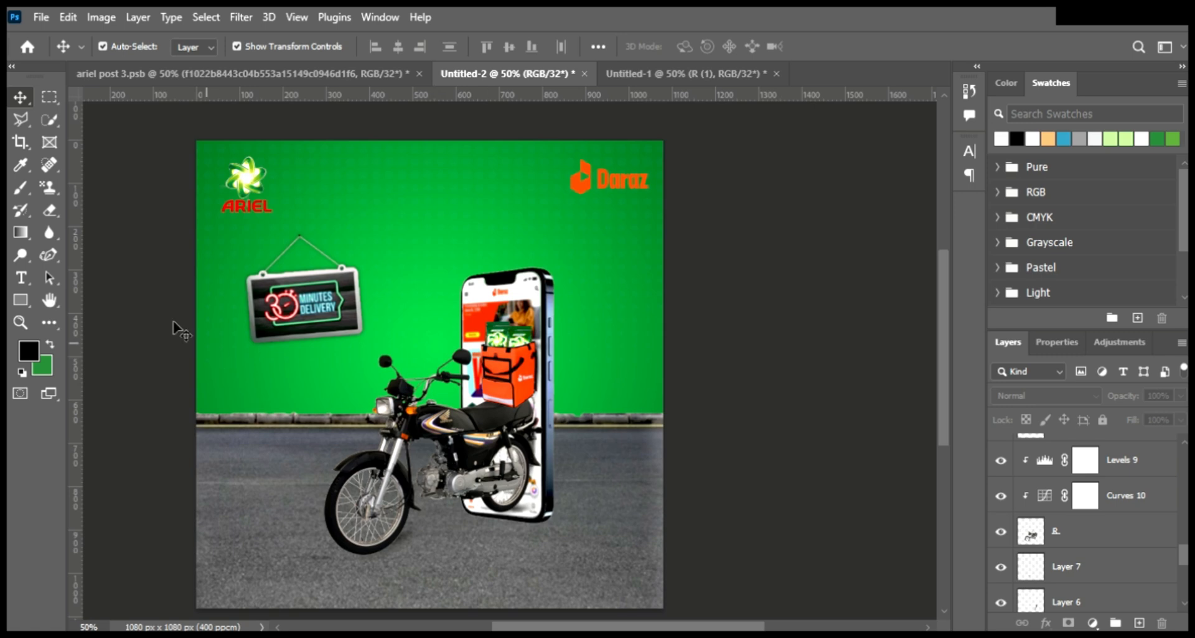
- Add a new layer directly above the R (1) layer, behind the phone
{"action": "scroll", "coordinate": [1121, 571], "scroll_direction": "down", "scroll_amount": 10}
{"action": "scroll", "coordinate": [1121, 571], "scroll_direction": "up", "scroll_amount": 8}
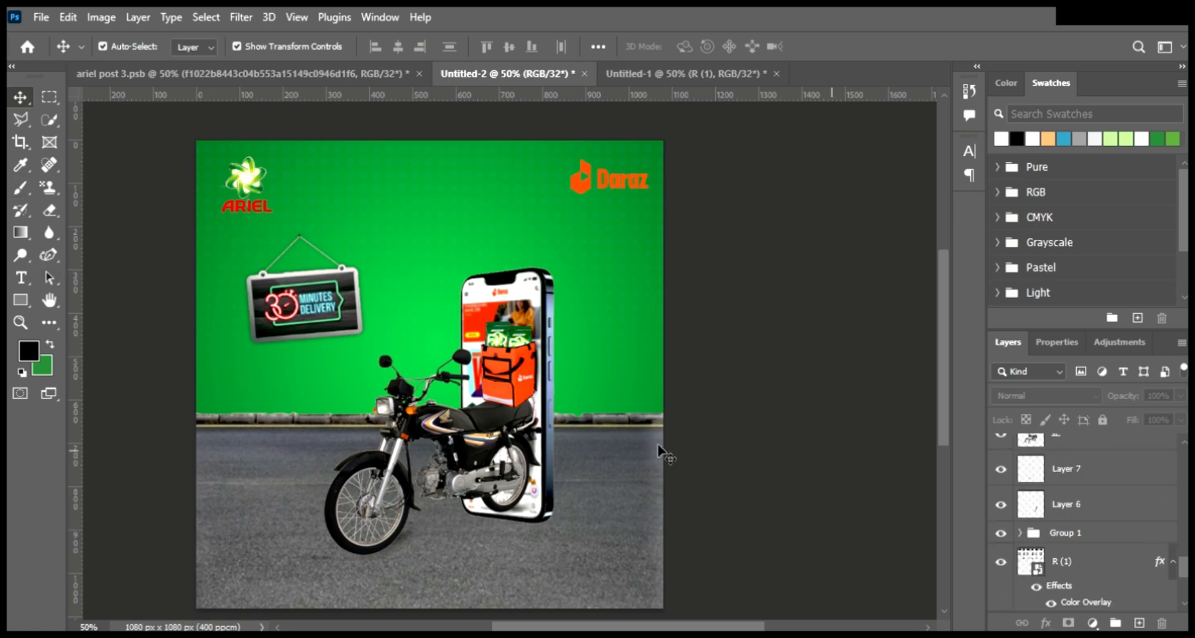
{"action": "left_click", "coordinate": [547, 426]}
{"action": "scroll", "coordinate": [1097, 595], "scroll_direction": "down", "scroll_amount": 3}
{"action": "left_click", "coordinate": [1089, 548]}
{"action": "left_click", "coordinate": [1138, 623]}
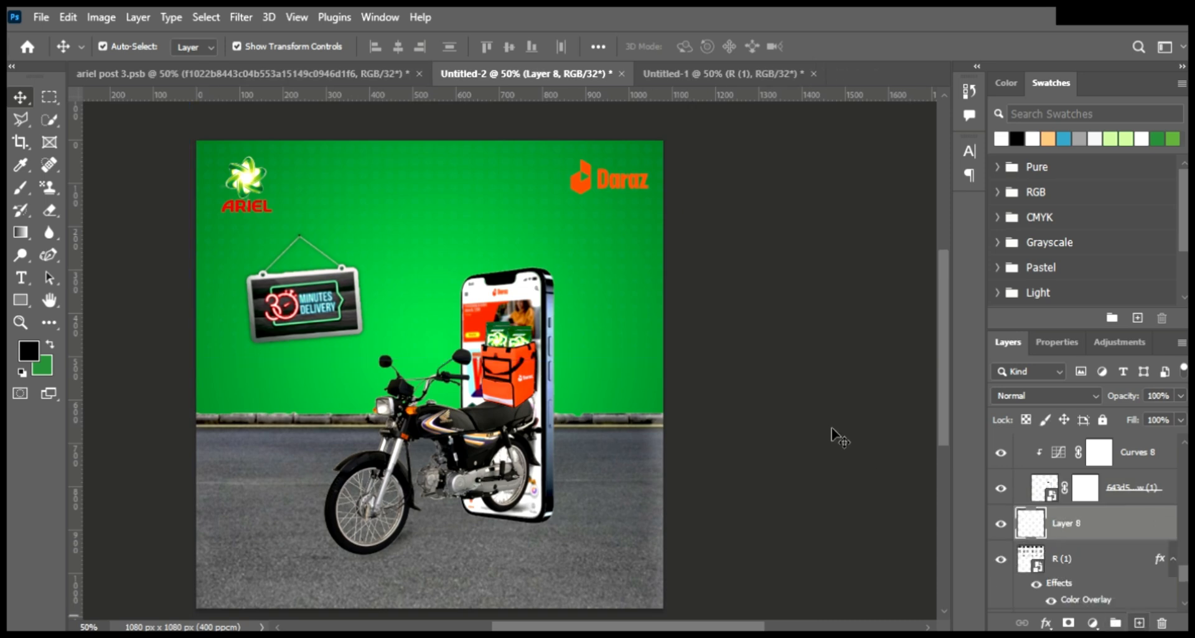
- Paint a soft black shadow on the road beside the phone with a 200 px brush at 49% opacity
{"action": "left_click", "coordinate": [14, 190]}
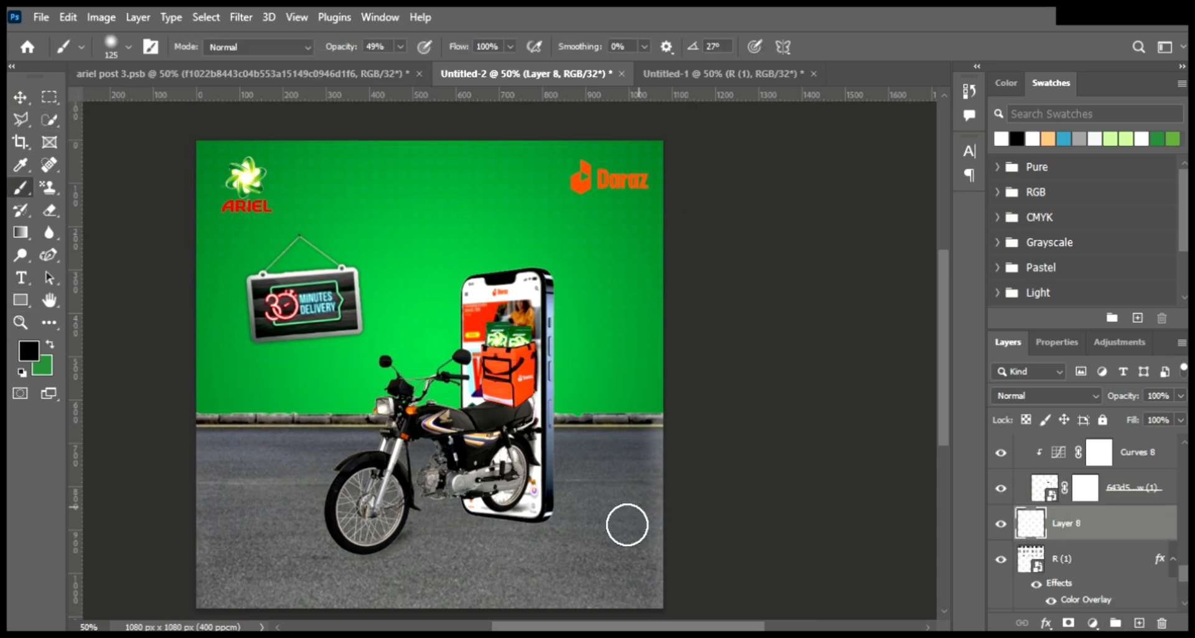
{"action": "key", "text": "bracketright"}
{"action": "key", "text": "bracketright"}
{"action": "key", "text": "bracketright"}
{"action": "key", "text": "bracketright"}
{"action": "key", "text": "bracketright"}
{"action": "key", "text": "bracketleft"}
{"action": "key", "text": "bracketleft"}
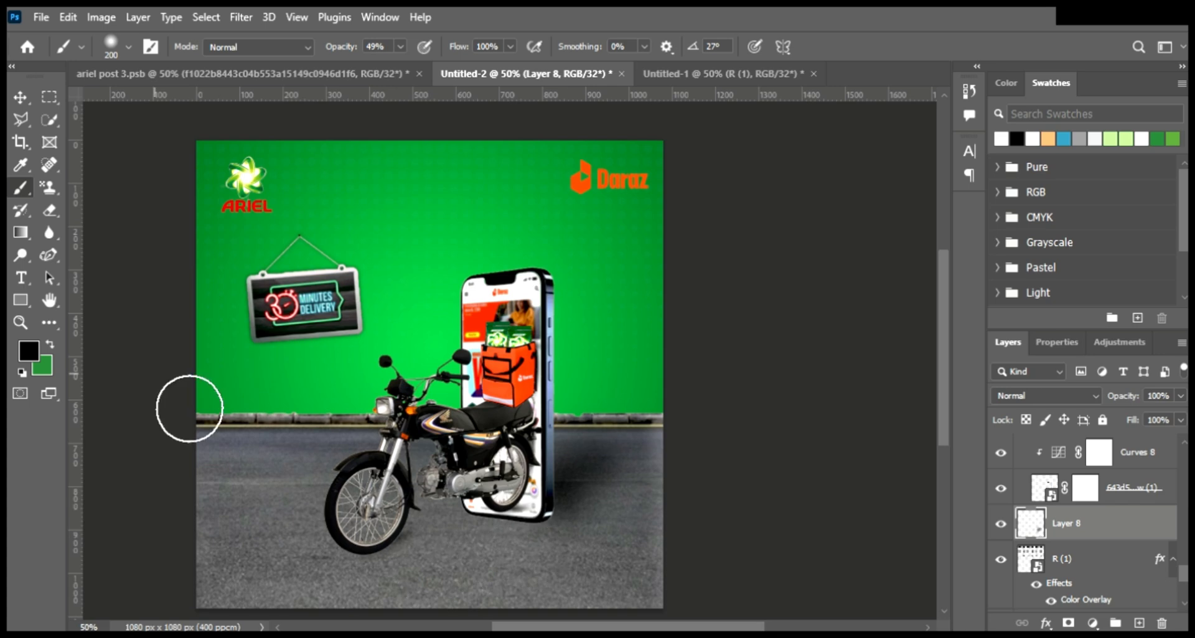
- Set the phone's road shadow layer to 73% opacity and soften it with a blur filter
{"action": "left_click", "coordinate": [20, 97]}
{"action": "left_click_drag", "start_coordinate": [1111, 405], "coordinate": [1108, 405]}
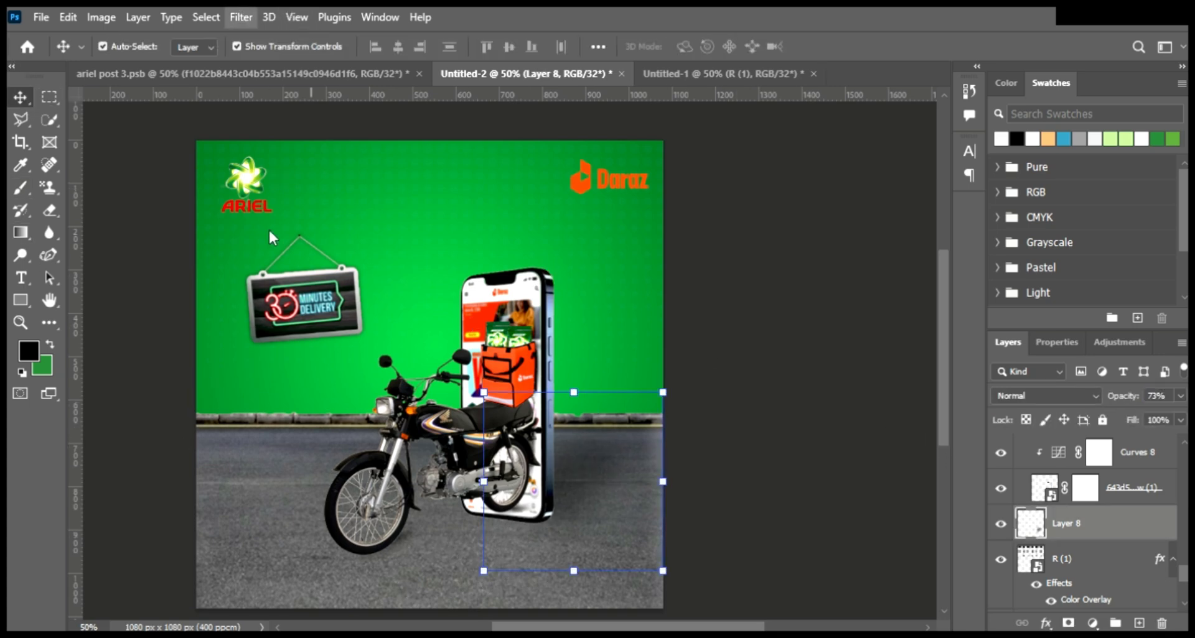
{"action": "key", "text": "h"}
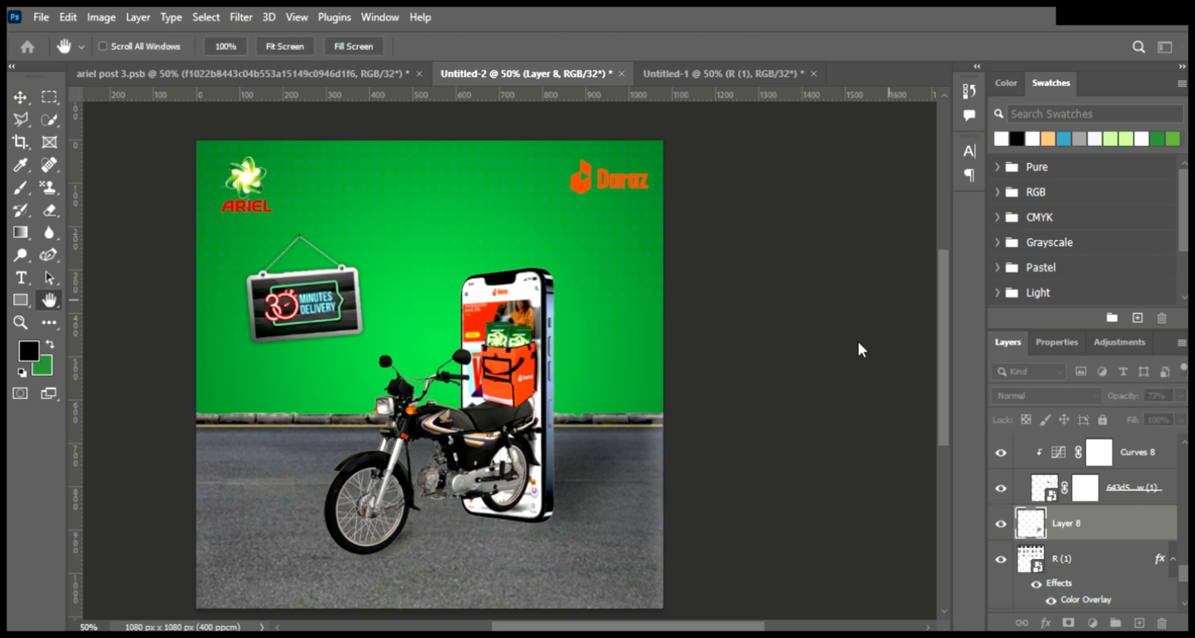
{"action": "key", "text": "v"}
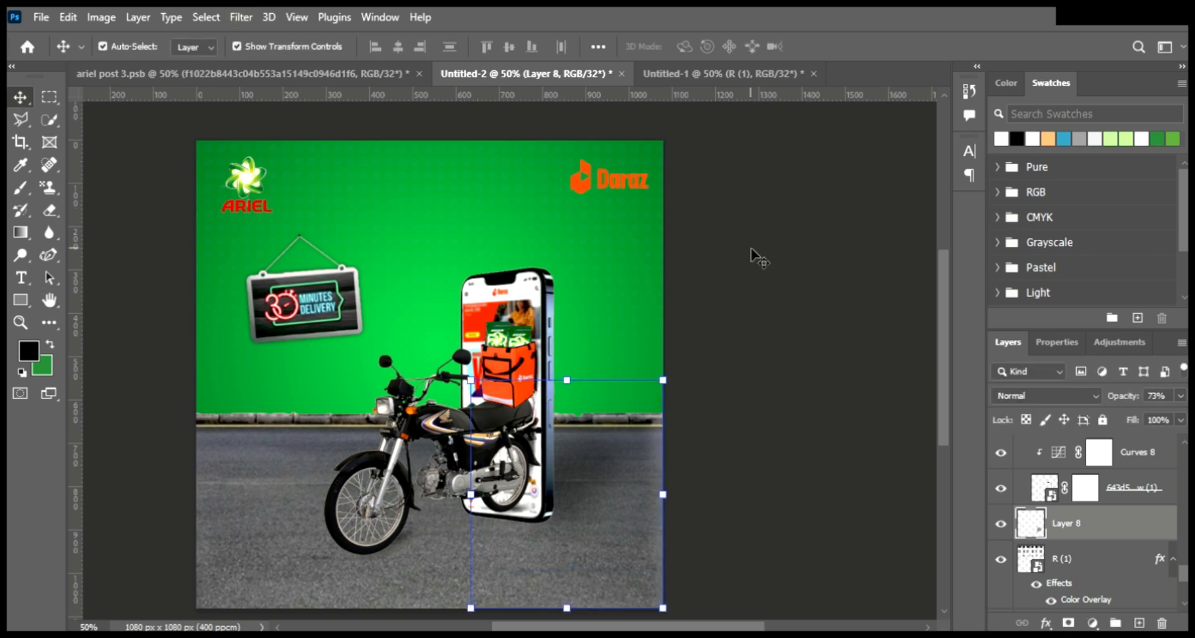
- Add a new layer directly above Layer 5, the small layer at the orange bag's upper edge
{"action": "left_click", "coordinate": [750, 248]}
{"action": "scroll", "coordinate": [750, 247], "scroll_direction": "left", "scroll_amount": 3}
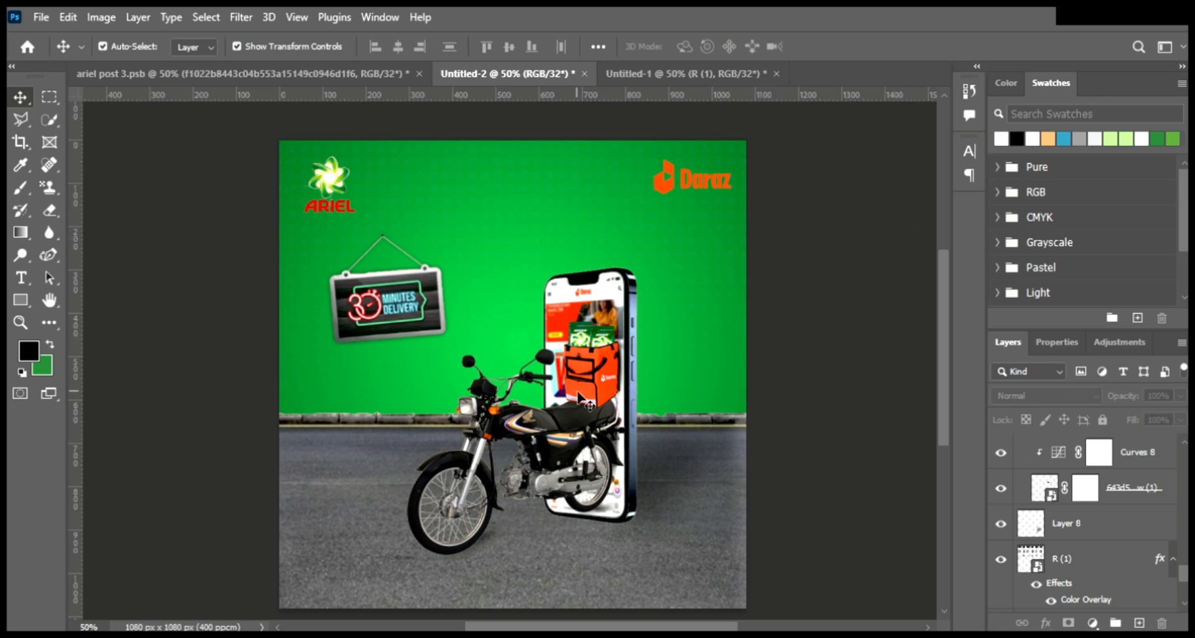
{"action": "left_click", "coordinate": [597, 380]}
{"action": "left_click", "coordinate": [1109, 542]}
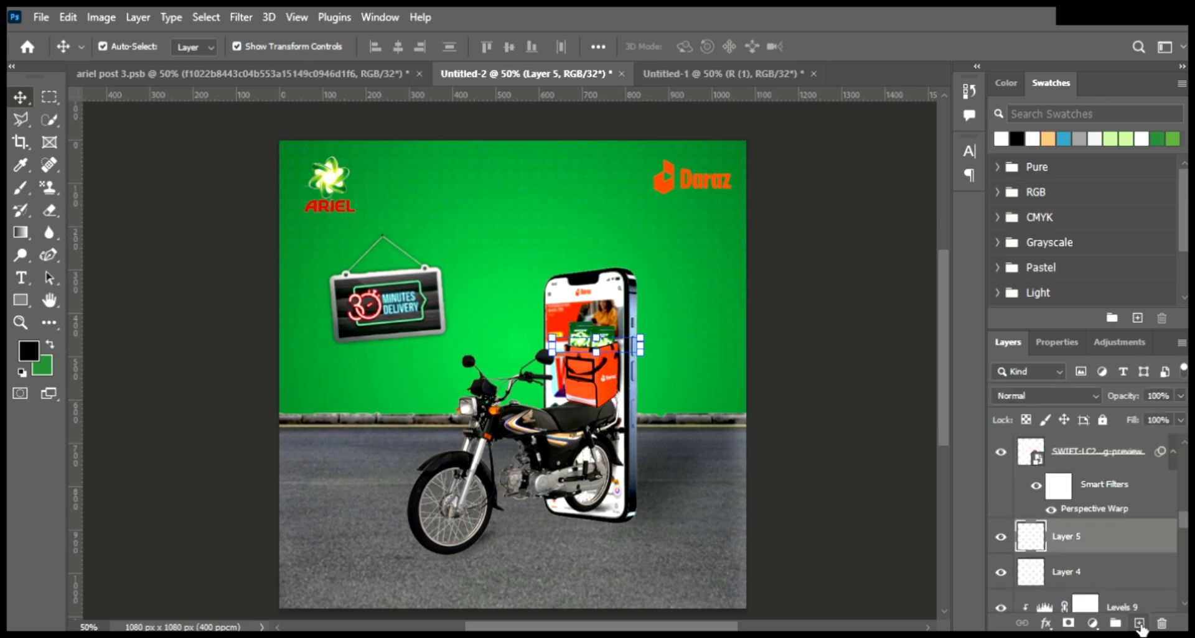
{"action": "left_click", "coordinate": [1138, 623]}
- Paint a soft black shadow at the orange bag's base on the motorcycle seat with a flattened 80 px brush at -2° and 49% opacity
{"action": "left_click", "coordinate": [20, 187]}
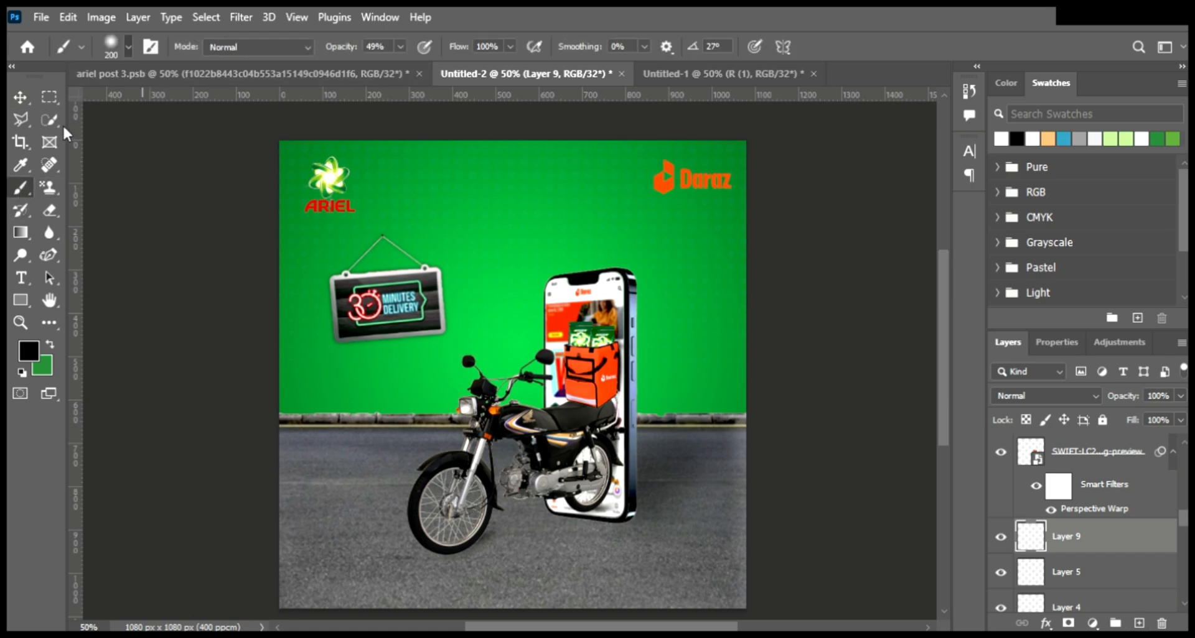
{"action": "mouse_move", "coordinate": [64, 126]}
{"action": "left_mouse_down"}
{"action": "mouse_move", "coordinate": [53, 114]}
{"action": "mouse_move", "coordinate": [81, 107]}
{"action": "left_mouse_up"}
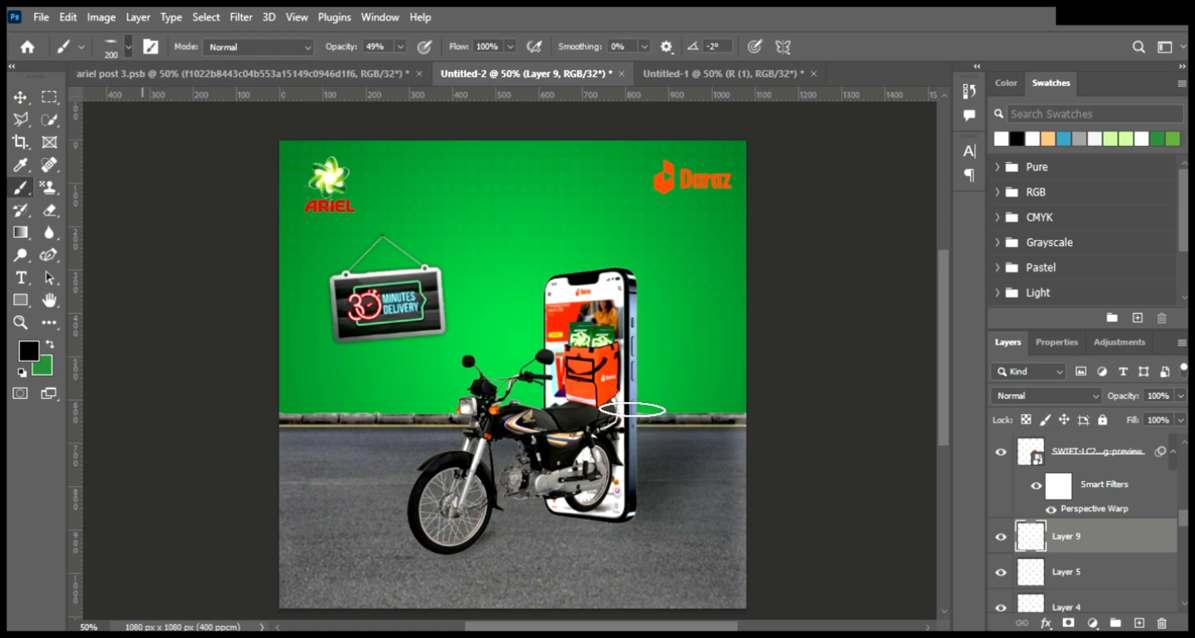
{"action": "key", "text": "bracketleft"}
{"action": "key", "text": "bracketleft"}
{"action": "key", "text": "bracketleft"}
{"action": "key", "text": "bracketleft"}
{"action": "key", "text": "bracketleft"}
{"action": "key", "text": "bracketleft"}
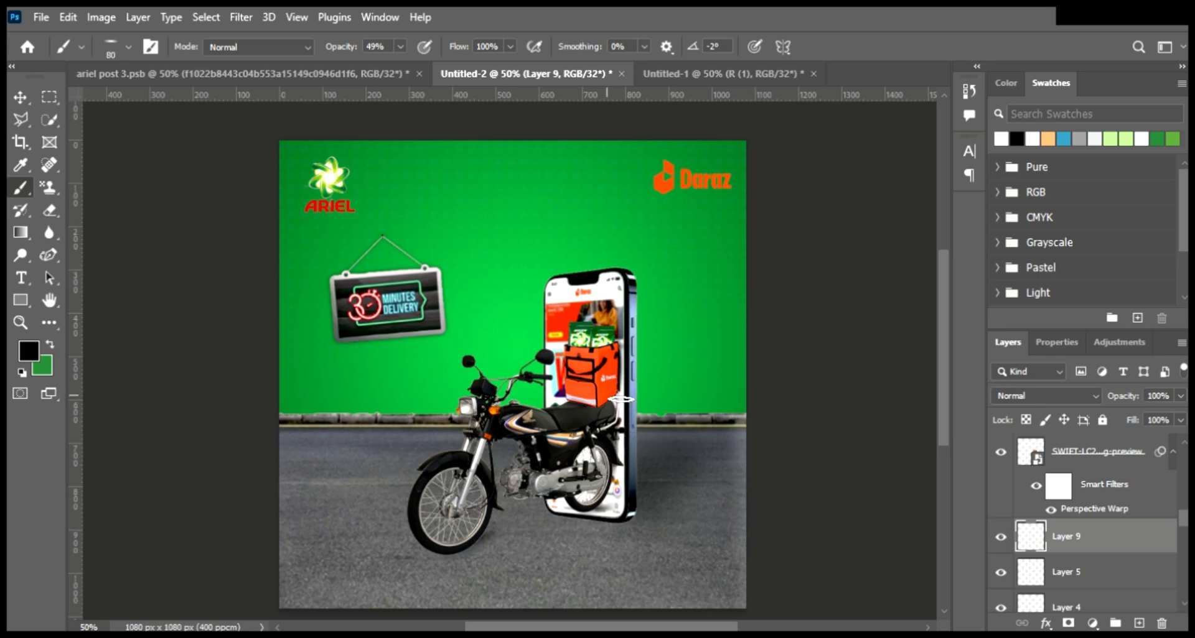
{"action": "key", "text": "v"}
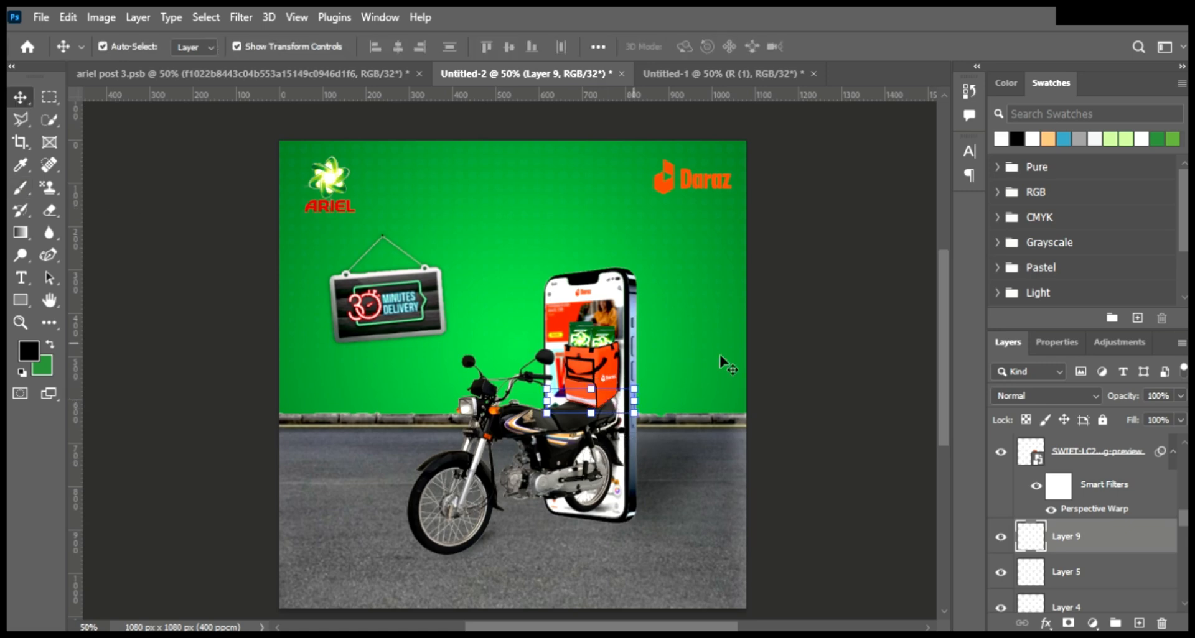
{"action": "left_click", "coordinate": [909, 274]}
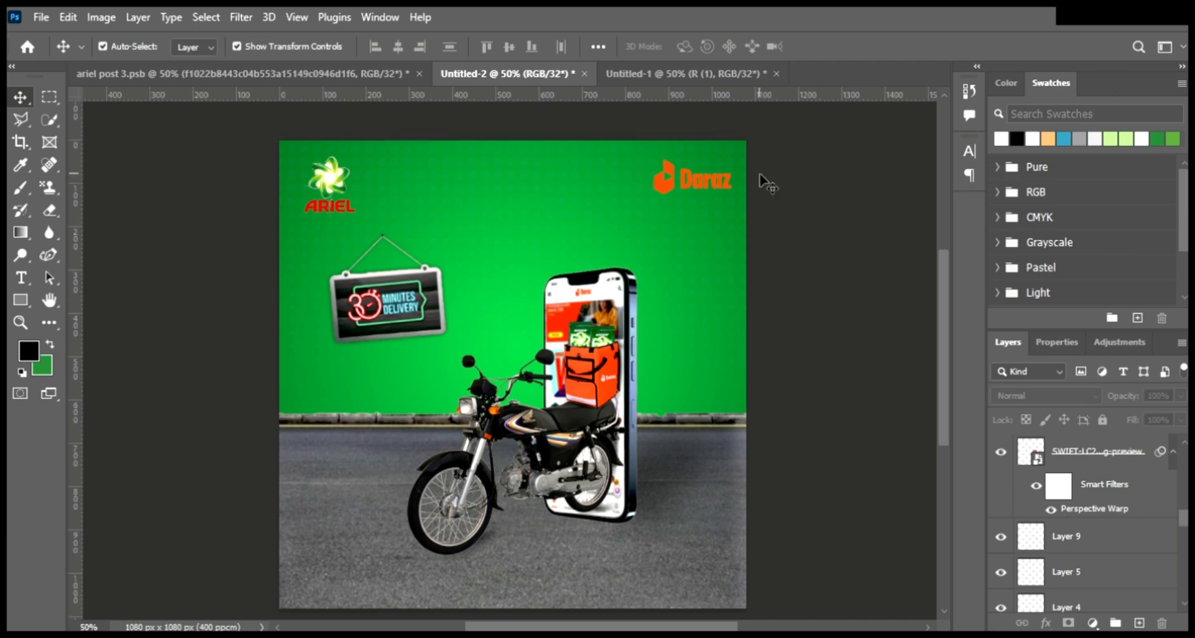